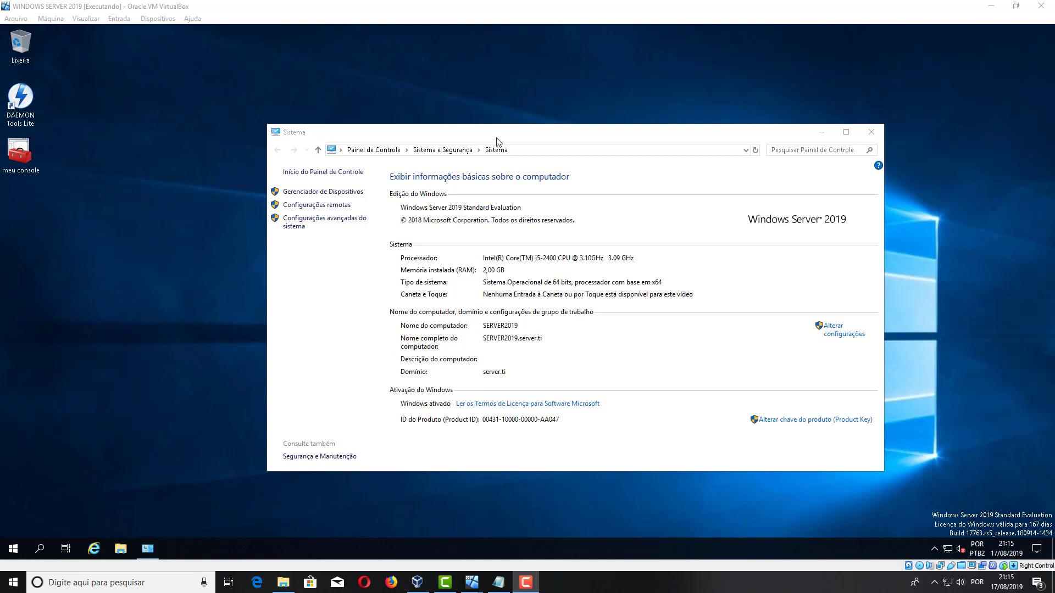
Move the server's System window aside and switch to the Windows 7 virtual machine.
{"action": "left_click_drag", "start_coordinate": [548, 138], "coordinate": [543, 117]}
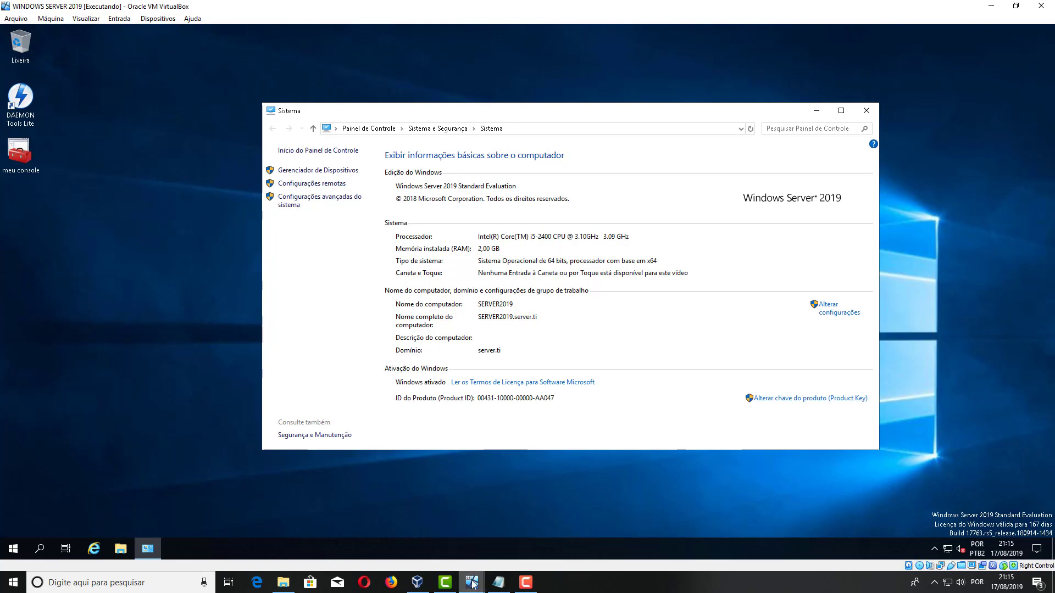
{"action": "mouse_move", "coordinate": [472, 584]}
{"action": "left_click", "coordinate": [529, 525]}
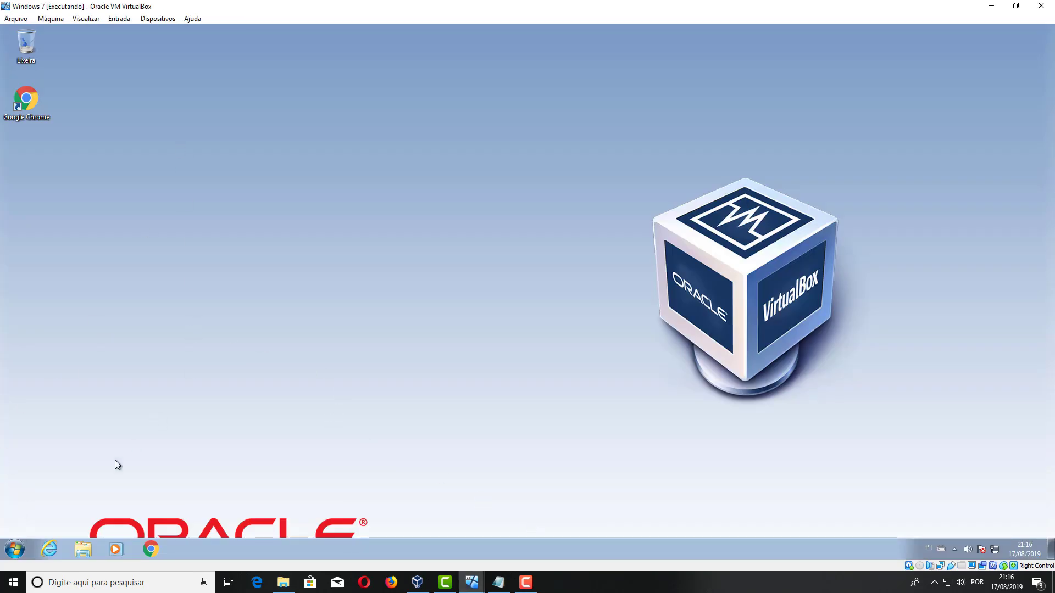
Open and close the Windows 7 Start menu, then return to the Windows Server 2019 machine.
{"action": "left_click", "coordinate": [23, 547]}
{"action": "left_click", "coordinate": [438, 368]}
{"action": "mouse_move", "coordinate": [486, 574]}
{"action": "left_click", "coordinate": [459, 540]}
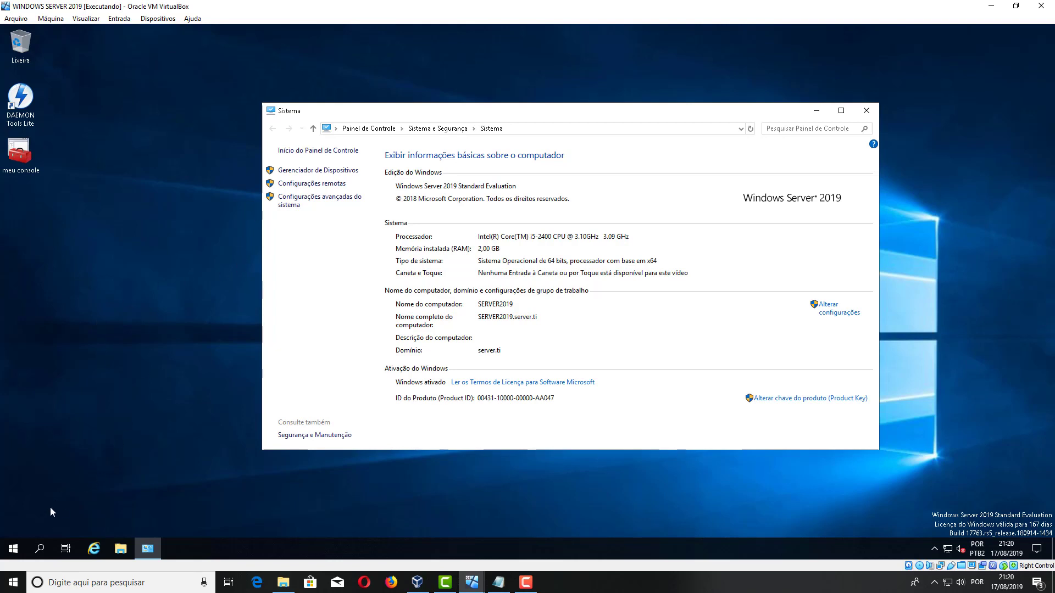
Close the System window and launch ADSI Edit from Administrative Tools.
{"action": "left_click", "coordinate": [866, 111]}
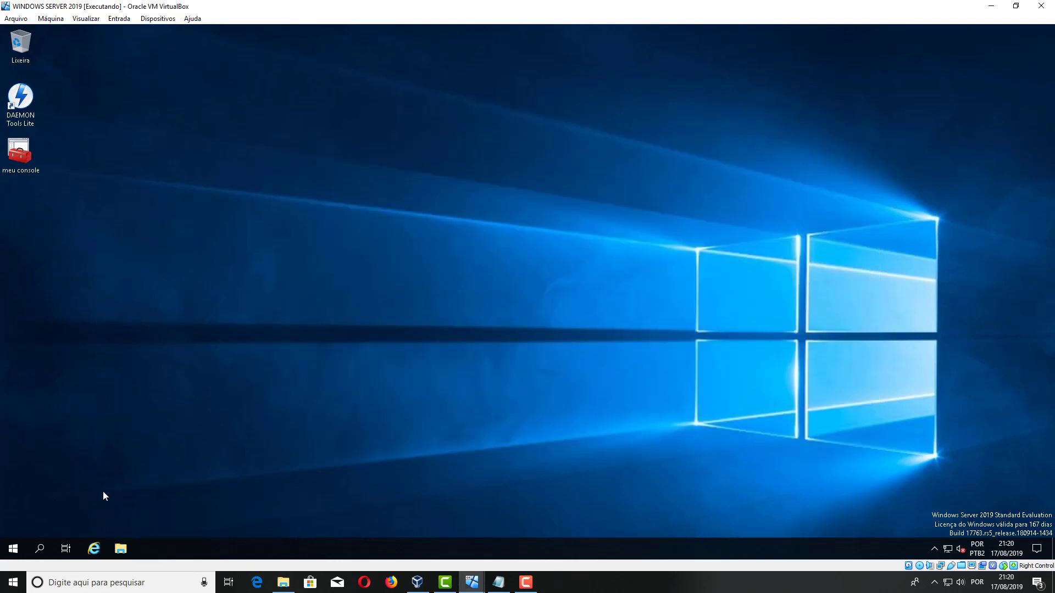
{"action": "left_click", "coordinate": [15, 545]}
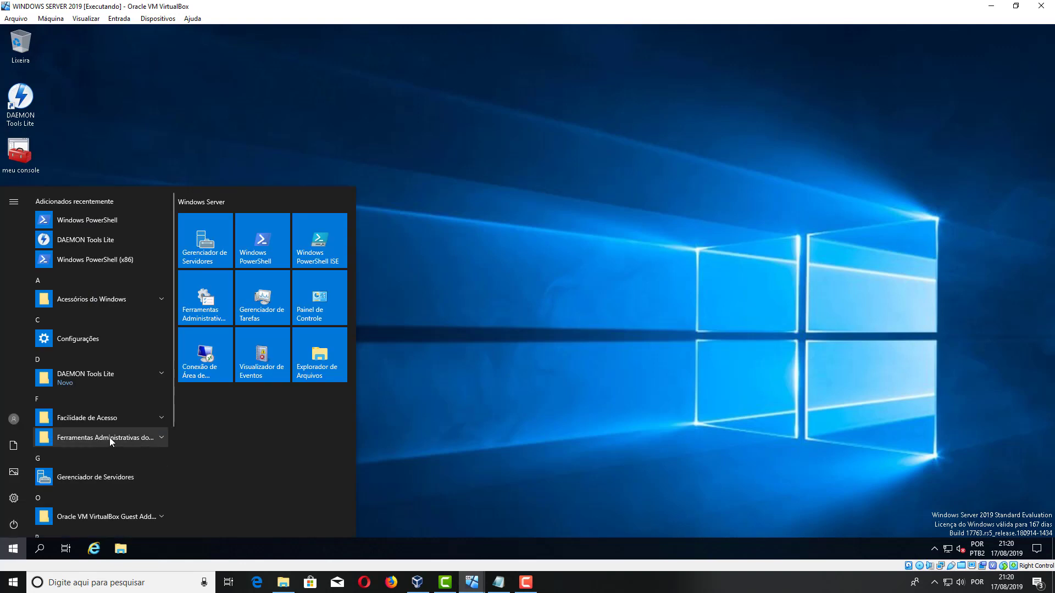
{"action": "left_click", "coordinate": [144, 437]}
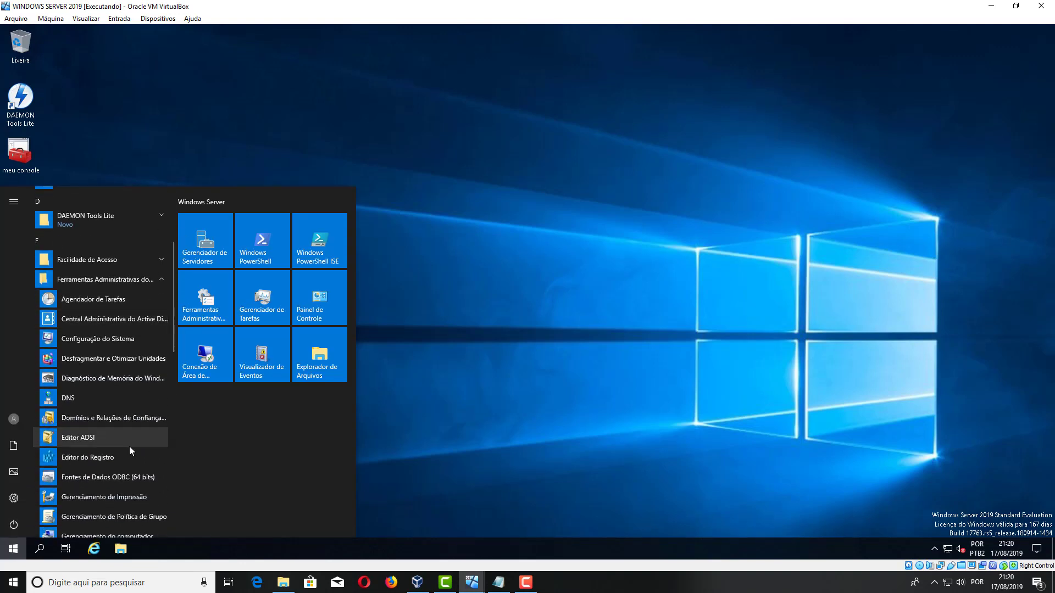
{"action": "left_click", "coordinate": [91, 445]}
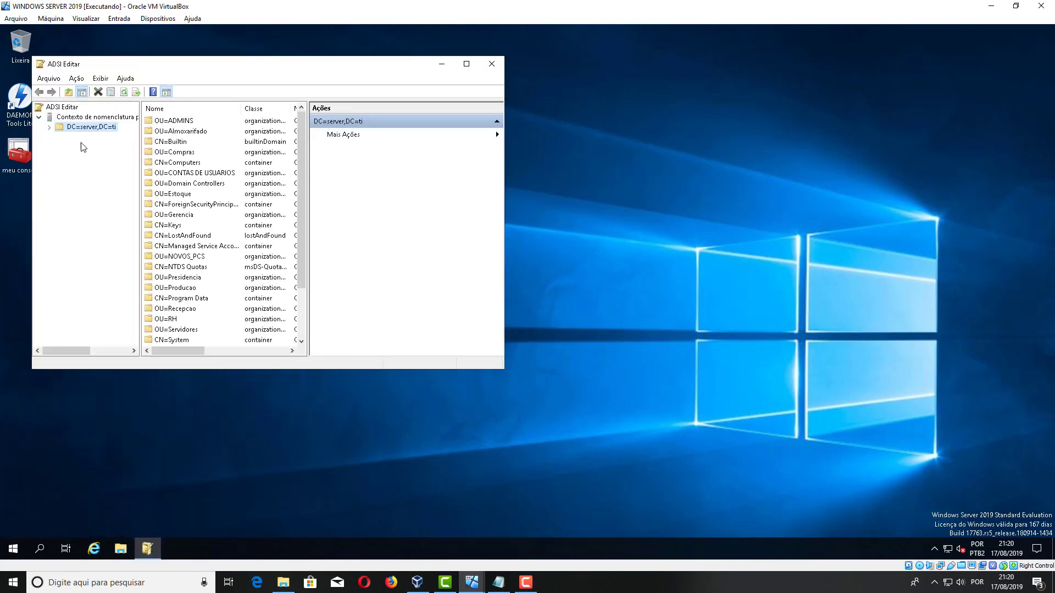
Remove the existing naming context connection from ADSI Edit.
{"action": "right_click", "coordinate": [66, 108]}
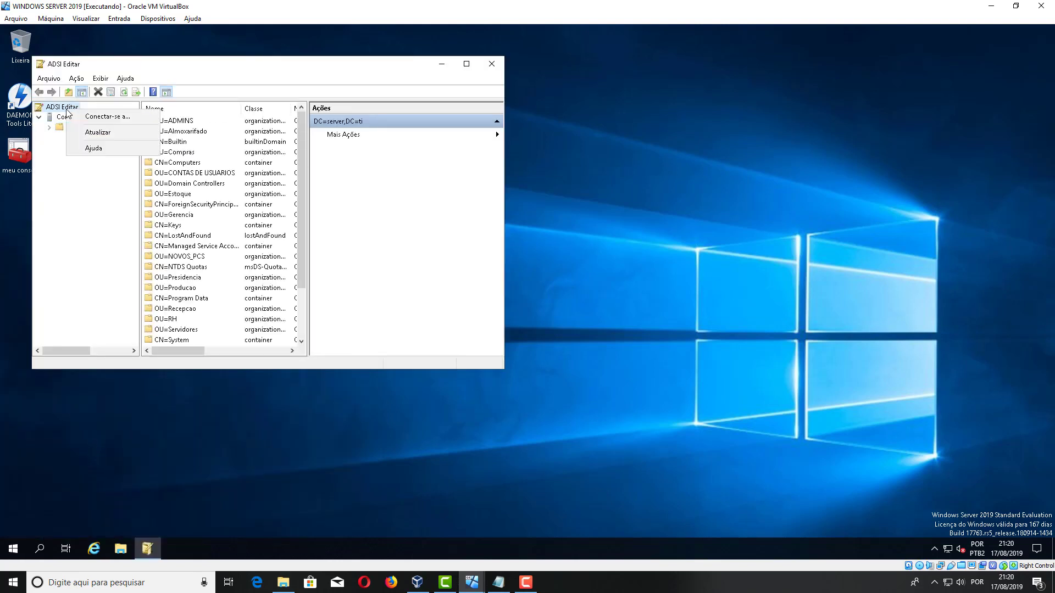
{"action": "left_click", "coordinate": [82, 78]}
{"action": "left_click", "coordinate": [53, 107]}
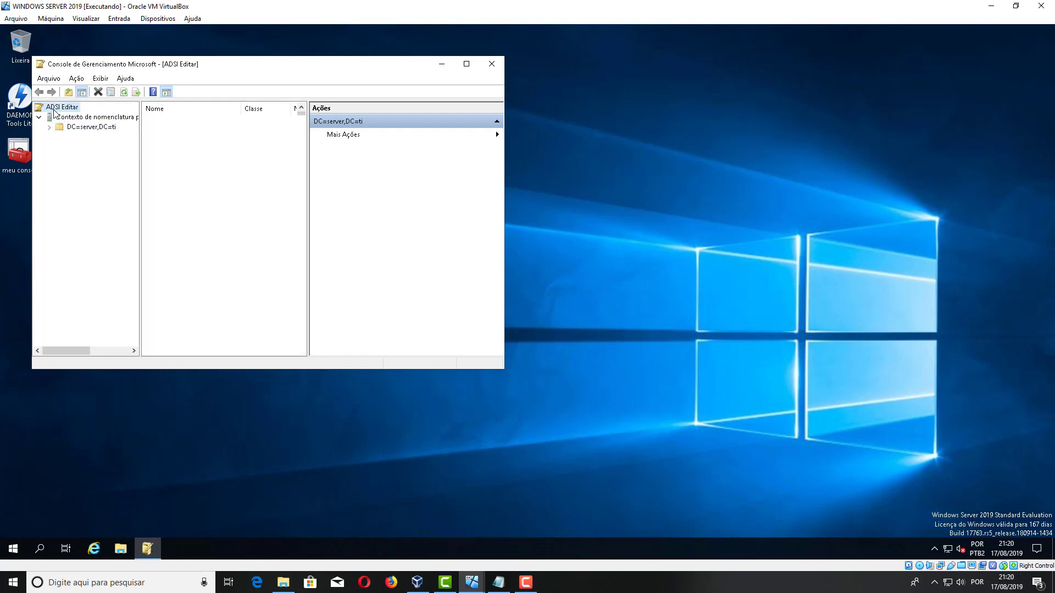
{"action": "right_click", "coordinate": [62, 110]}
{"action": "left_click", "coordinate": [52, 115]}
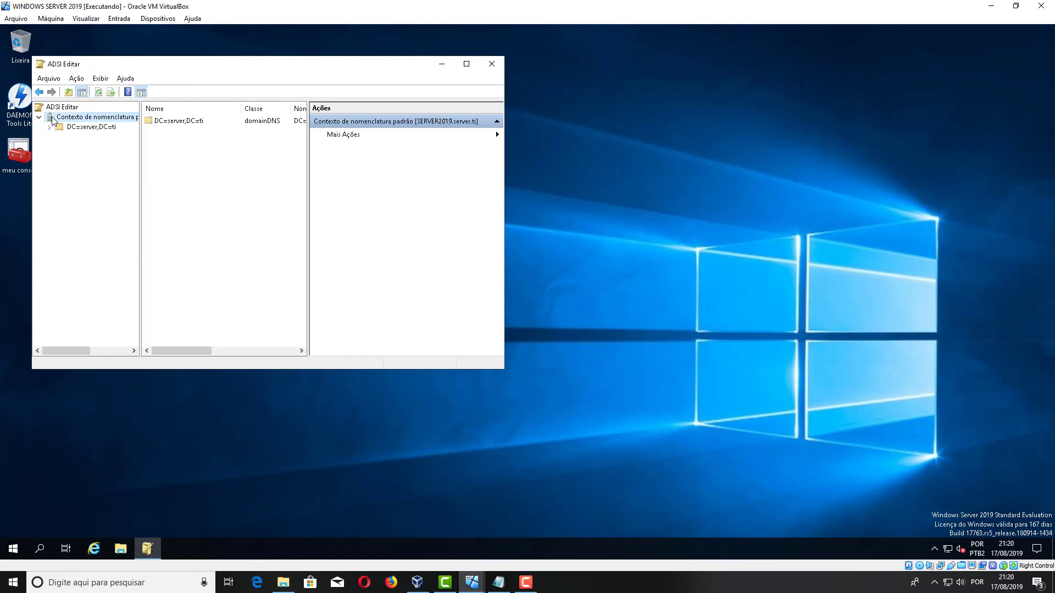
{"action": "right_click", "coordinate": [52, 116]}
{"action": "left_click", "coordinate": [104, 136]}
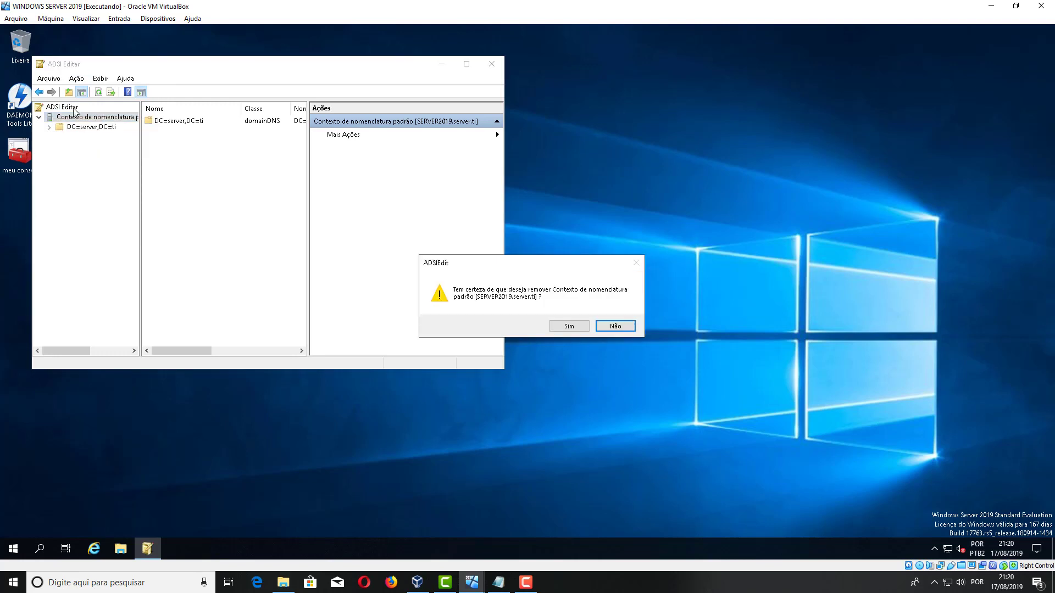
{"action": "left_click", "coordinate": [547, 328]}
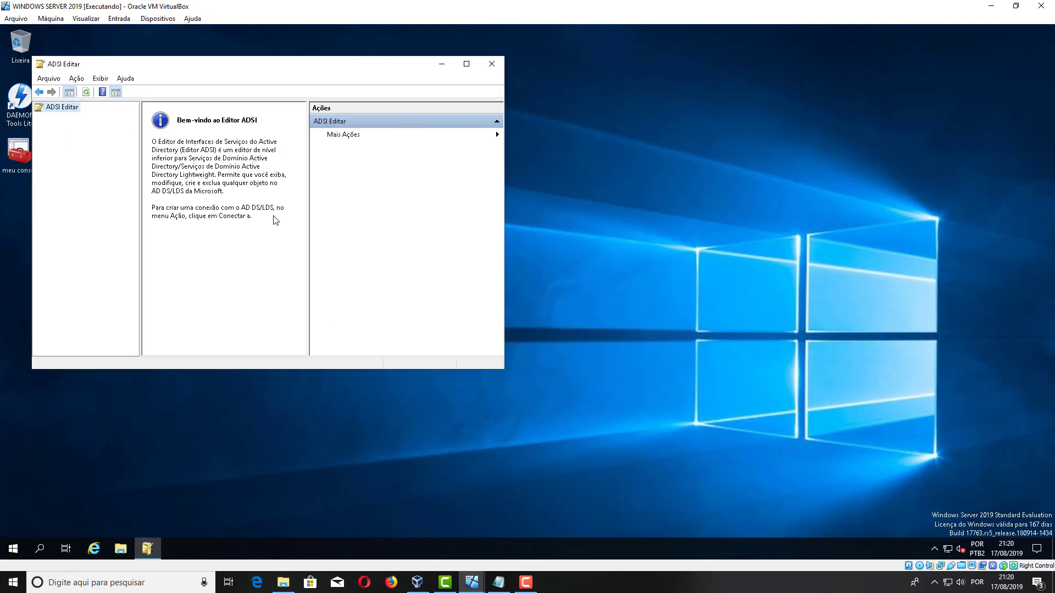
Connect to the Default naming context and expand it to DC=server,DC=ti.
{"action": "right_click", "coordinate": [72, 107]}
{"action": "left_click", "coordinate": [99, 114]}
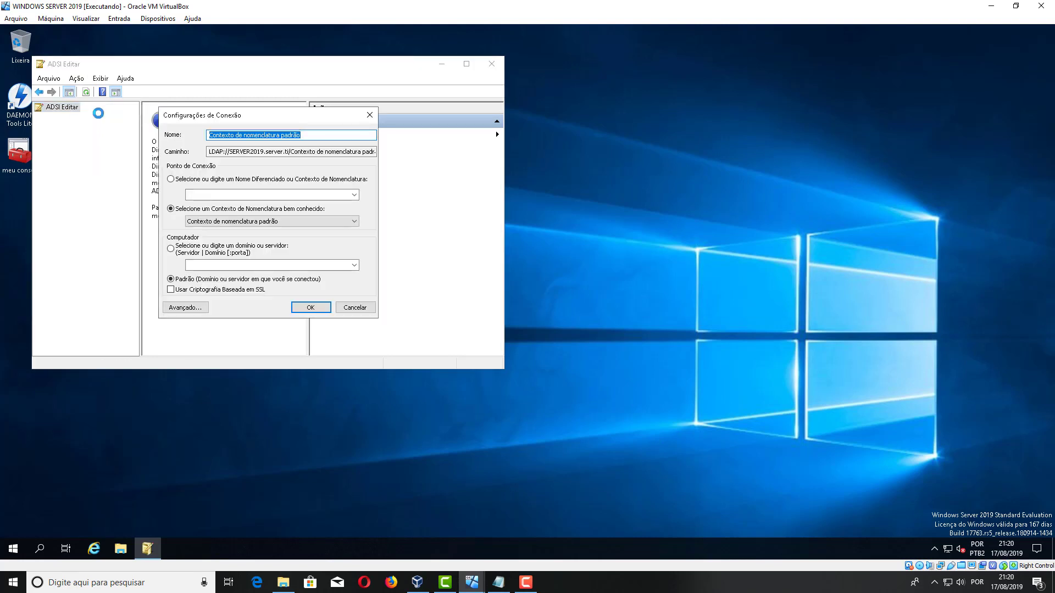
{"action": "left_click", "coordinate": [299, 134]}
{"action": "mouse_move", "coordinate": [300, 134]}
{"action": "left_mouse_down"}
{"action": "mouse_move", "coordinate": [208, 136]}
{"action": "mouse_move", "coordinate": [303, 136]}
{"action": "left_mouse_up"}
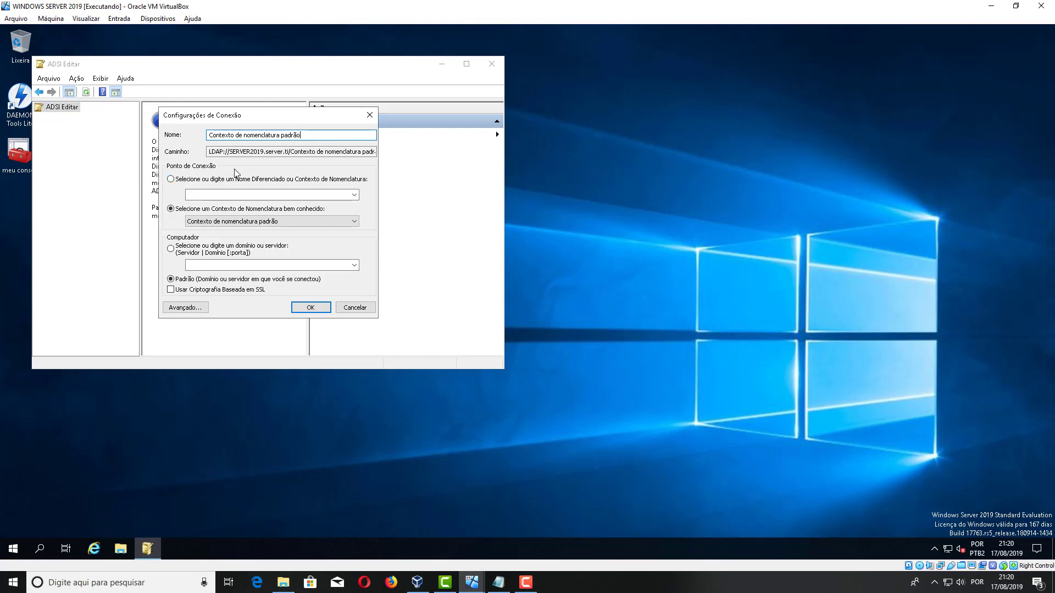
{"action": "left_click", "coordinate": [310, 307]}
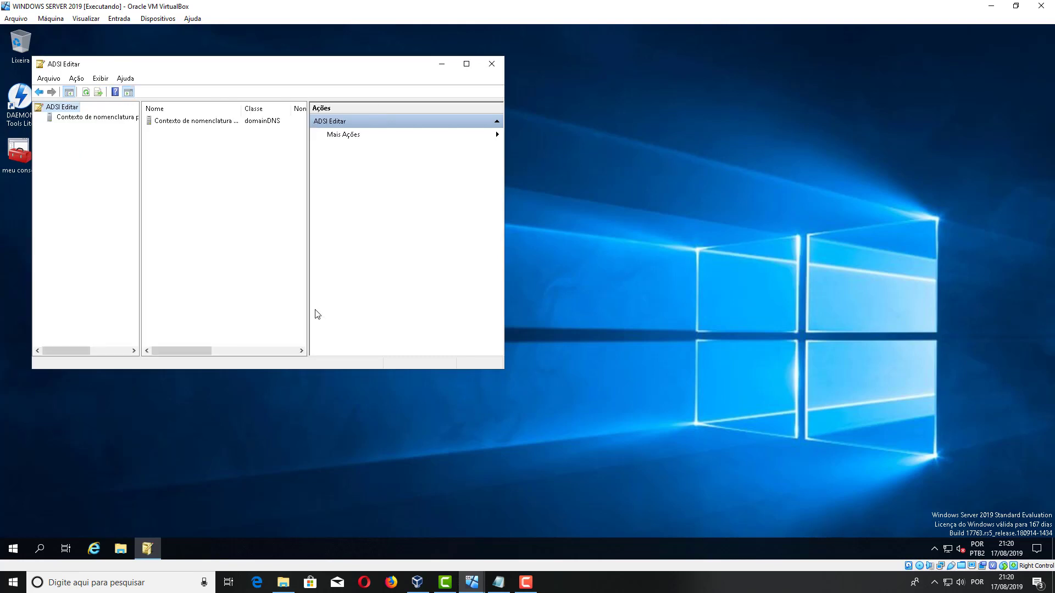
{"action": "left_click", "coordinate": [58, 117]}
{"action": "left_click", "coordinate": [39, 117]}
{"action": "left_click", "coordinate": [78, 127]}
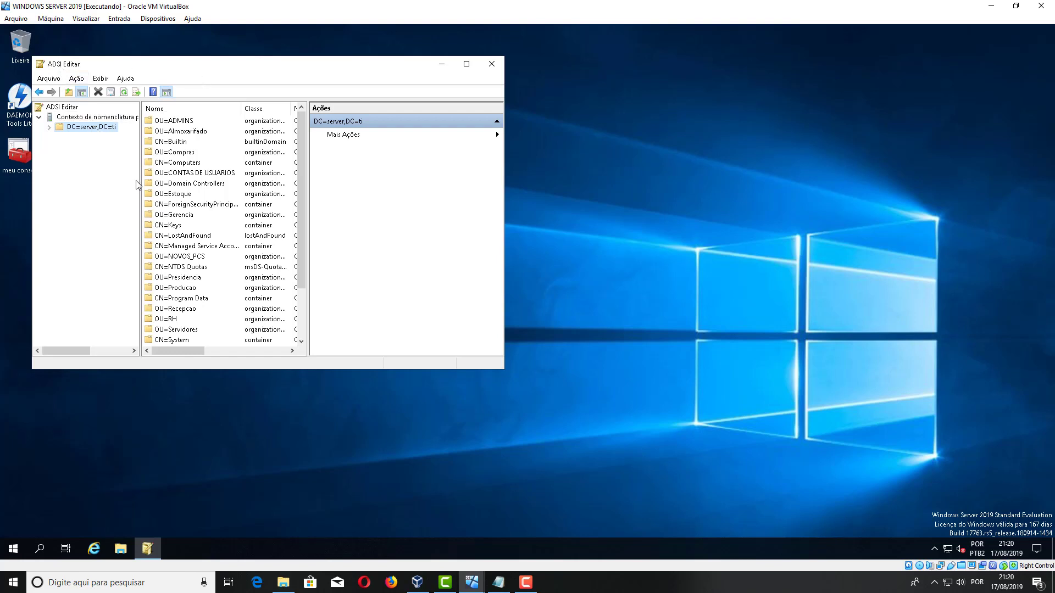
{"action": "right_click", "coordinate": [106, 130]}
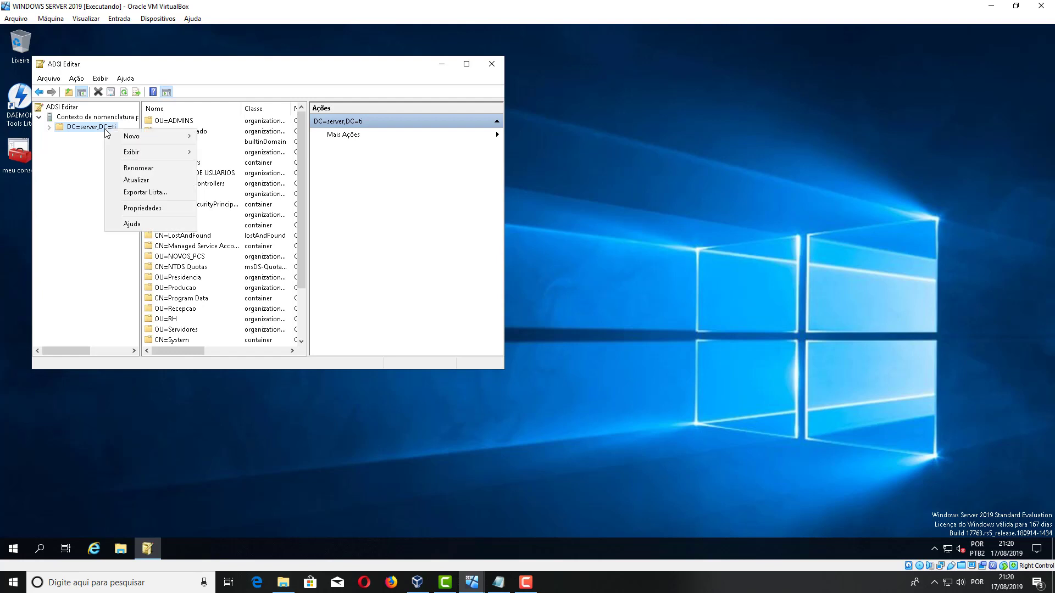
{"action": "left_click", "coordinate": [147, 208]}
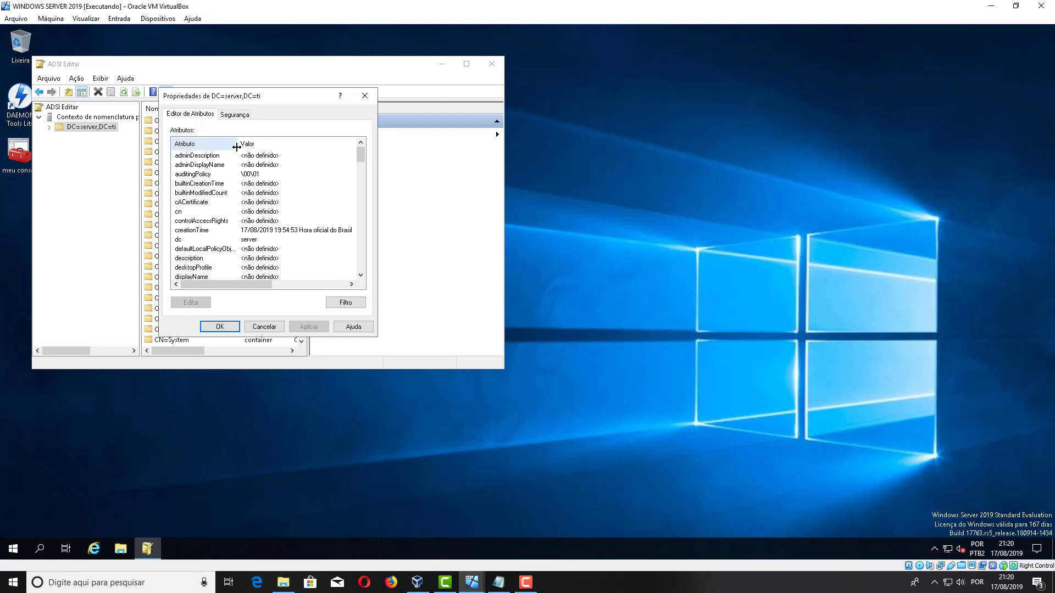
{"action": "left_click", "coordinate": [202, 185]}
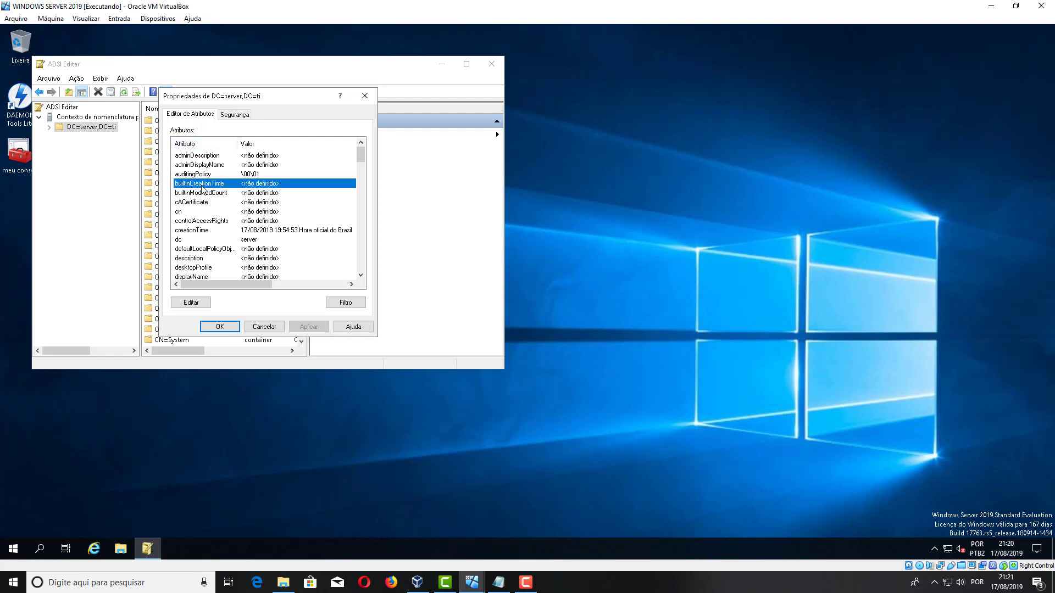
{"action": "key", "text": "m"}
{"action": "key", "text": "Down"}
{"action": "key", "text": "Down"}
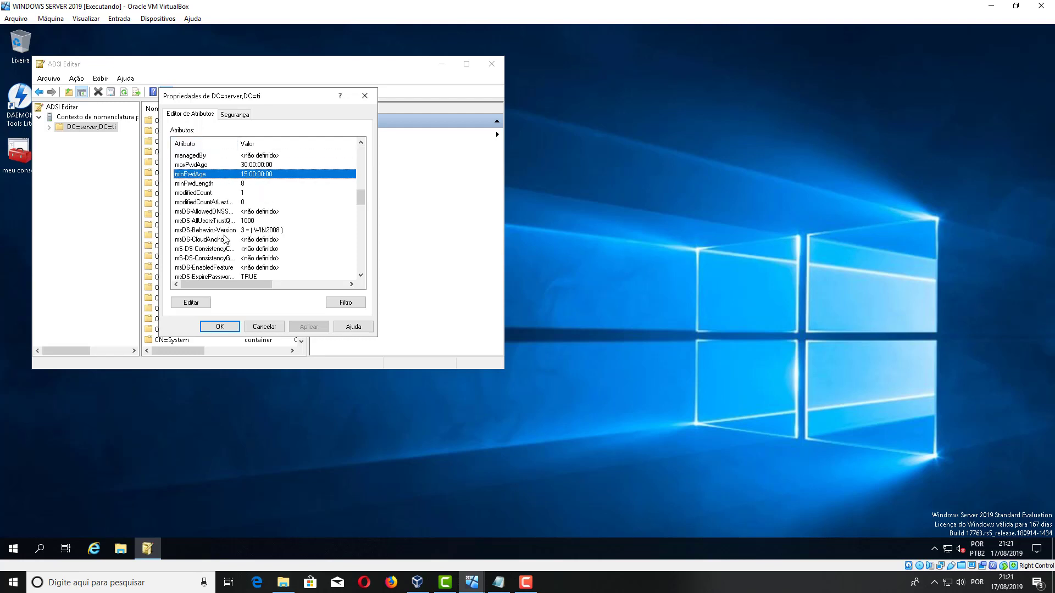
{"action": "scroll", "coordinate": [224, 239], "scroll_direction": "down", "scroll_amount": 2}
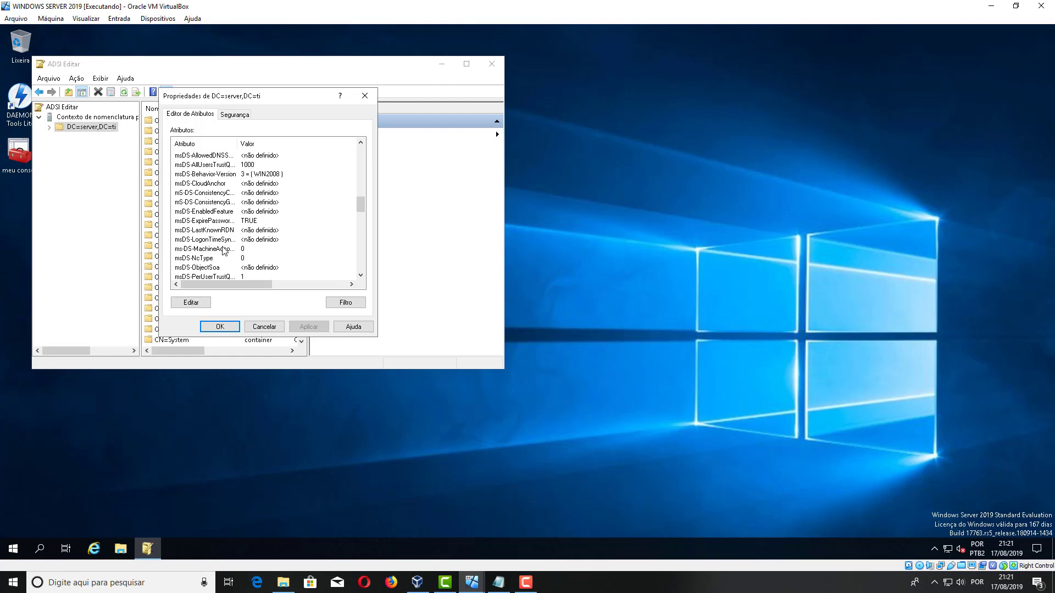
{"action": "left_click", "coordinate": [224, 250]}
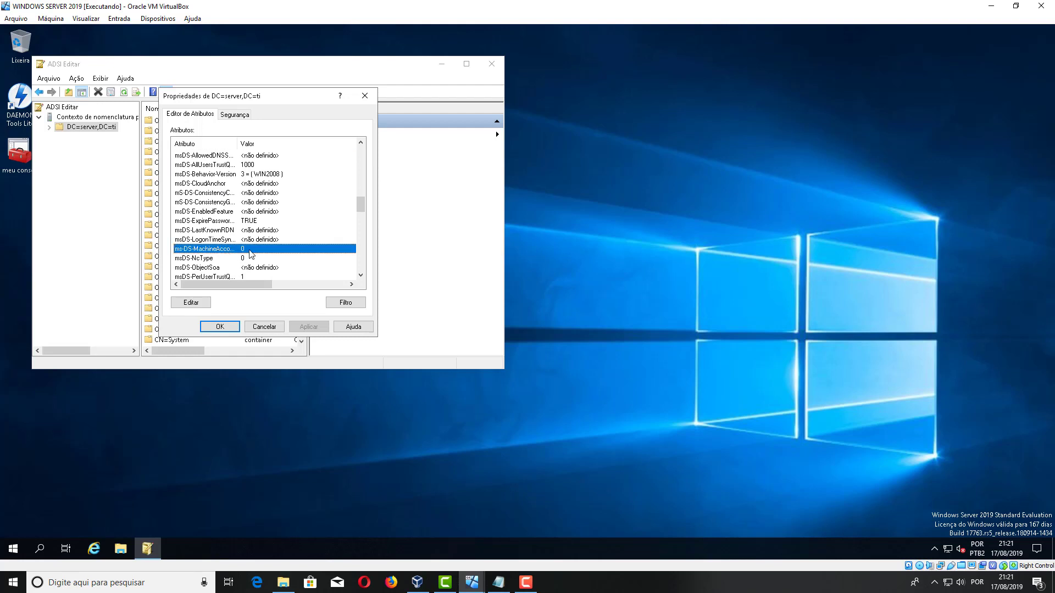
{"action": "double_click", "coordinate": [250, 254]}
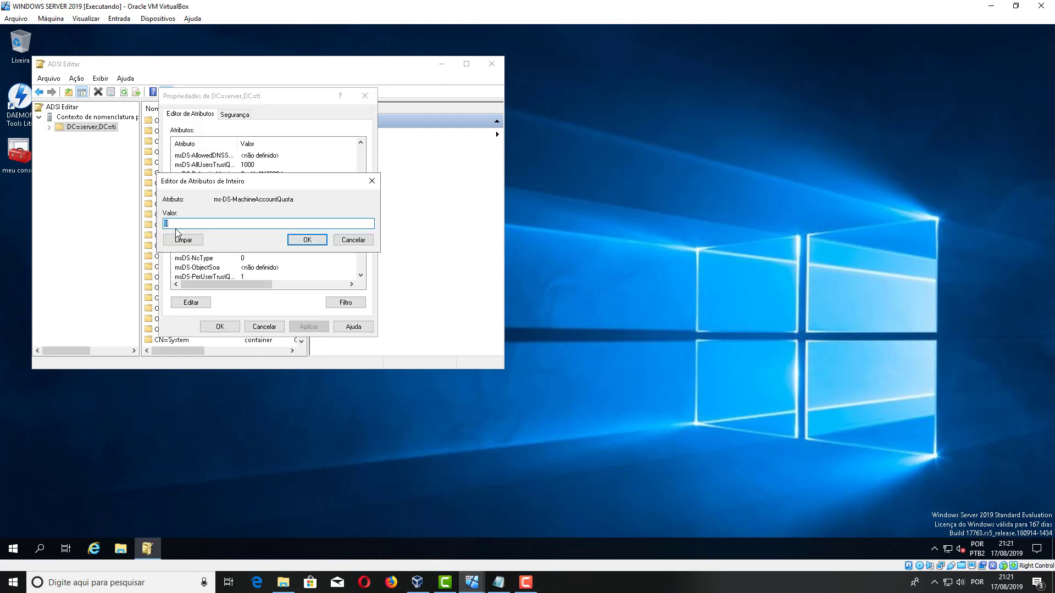
{"action": "type", "text": "10"}
{"action": "double_click", "coordinate": [181, 227]}
{"action": "key", "text": "BackSpace"}
{"action": "type", "text": "0"}
{"action": "left_click", "coordinate": [307, 240]}
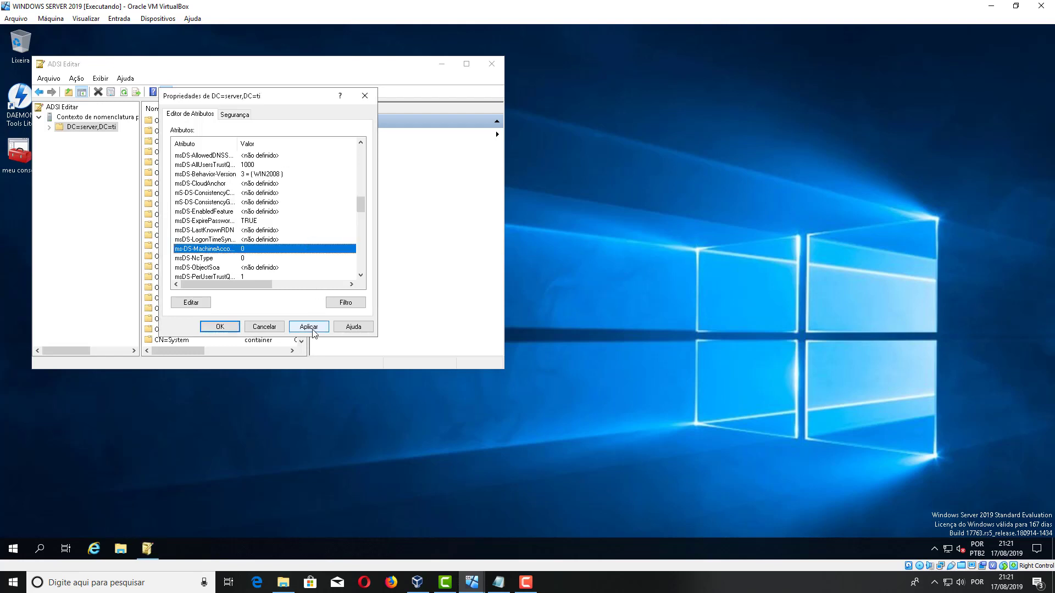
{"action": "left_click", "coordinate": [220, 326]}
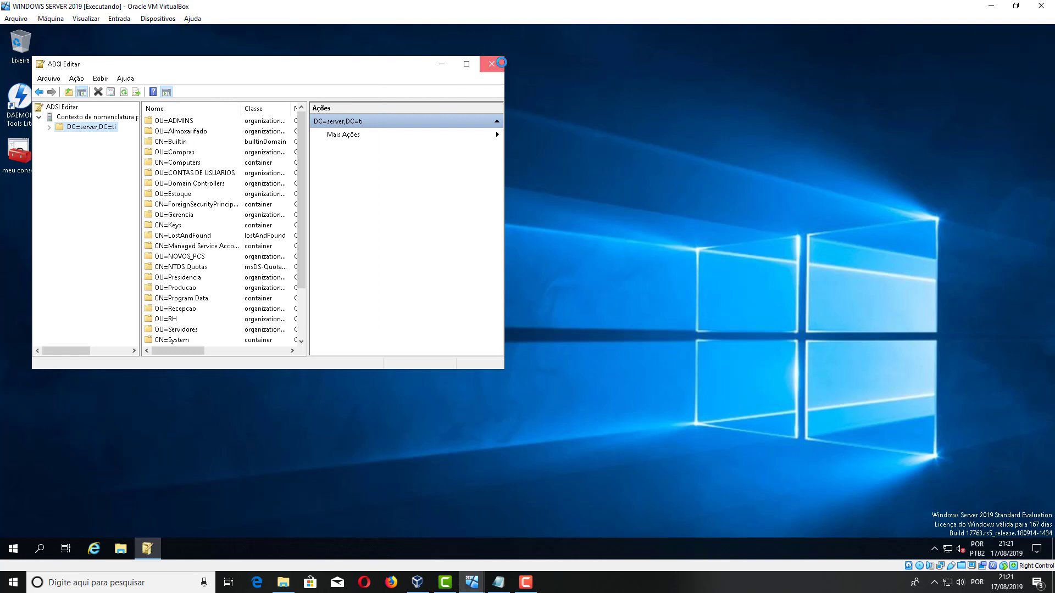
Close ADSI Edit and launch Active Directory Users and Computers from Administrative Tools.
{"action": "left_click", "coordinate": [500, 63]}
{"action": "left_click", "coordinate": [14, 548]}
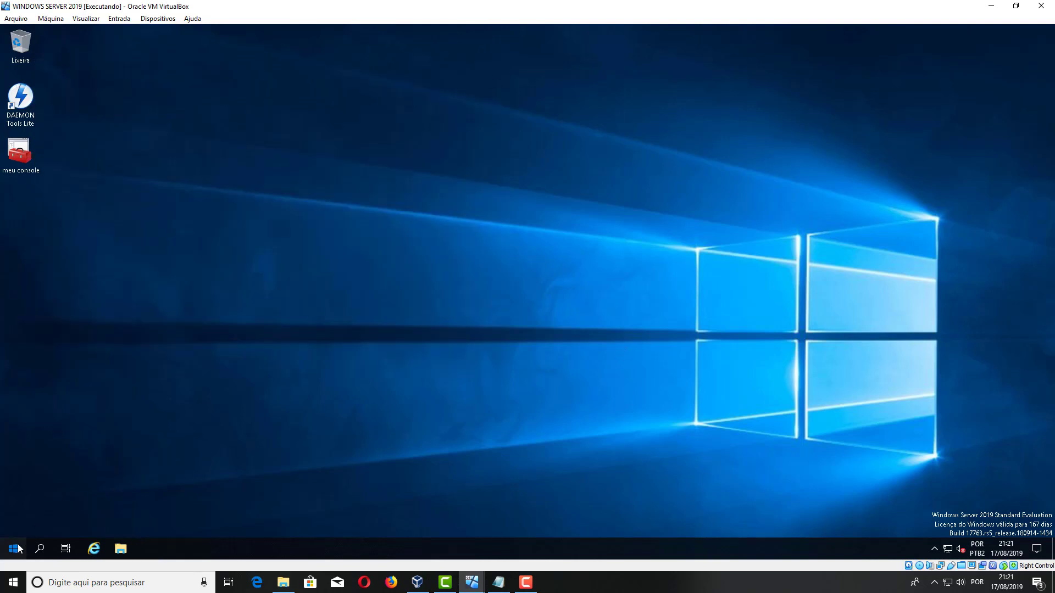
{"action": "left_click", "coordinate": [128, 440]}
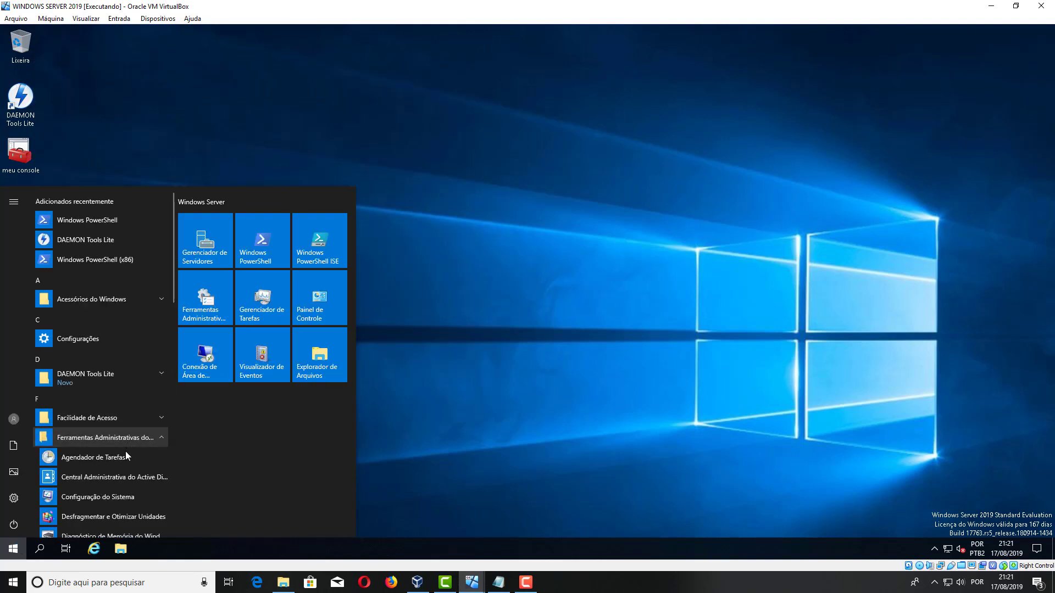
{"action": "scroll", "coordinate": [125, 450], "scroll_direction": "down", "scroll_amount": 3}
{"action": "scroll", "coordinate": [78, 494], "scroll_direction": "down", "scroll_amount": 2}
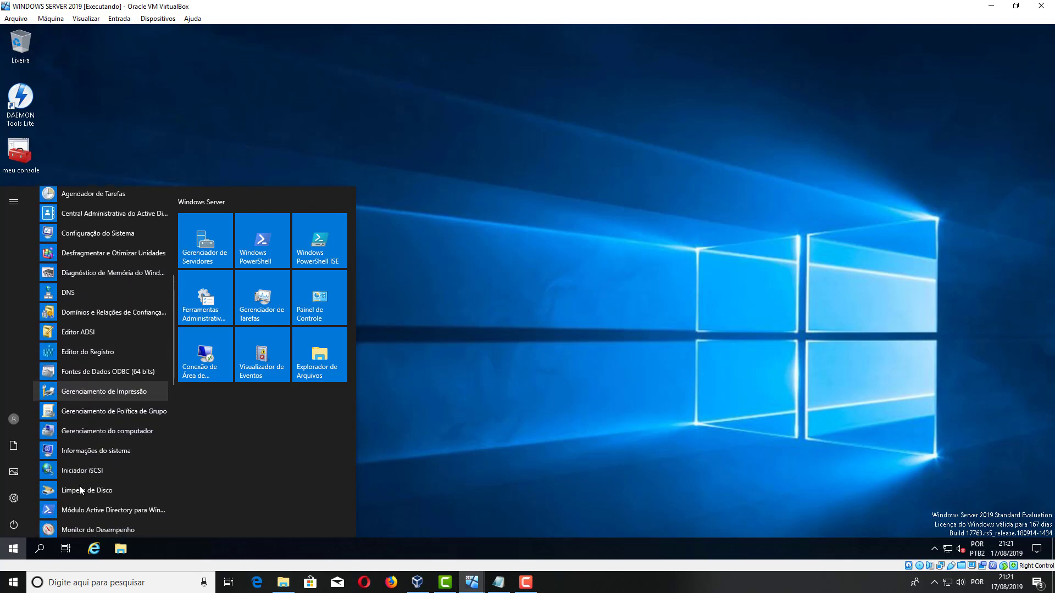
{"action": "scroll", "coordinate": [105, 330], "scroll_direction": "down", "scroll_amount": 3}
{"action": "scroll", "coordinate": [115, 446], "scroll_direction": "down", "scroll_amount": 3}
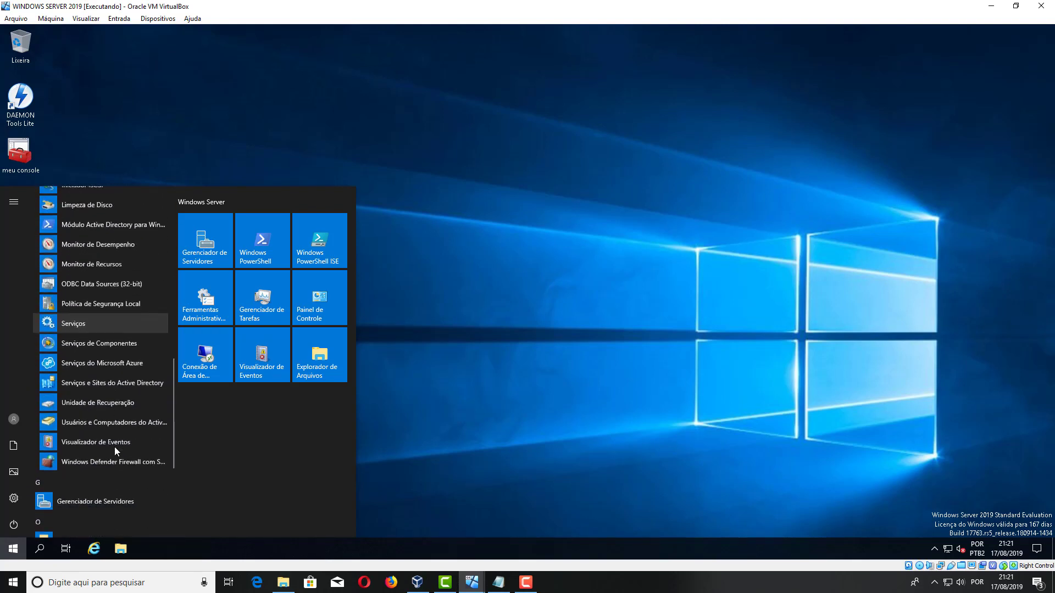
{"action": "left_click", "coordinate": [126, 391]}
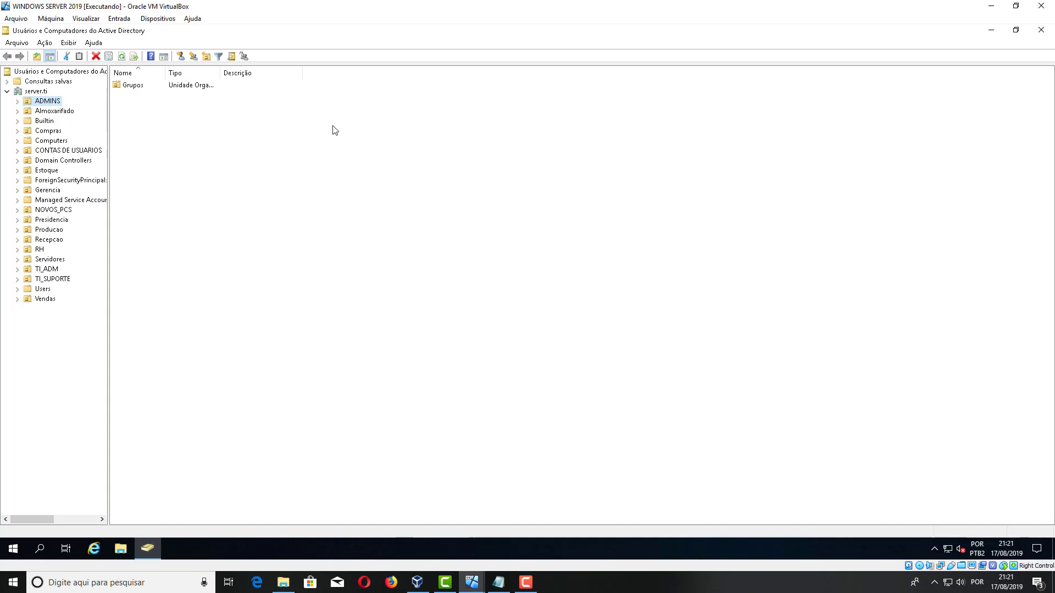
Look at the Almoxarifado user, then open the CONTAS DE USUARIOS OU.
{"action": "left_click", "coordinate": [69, 112]}
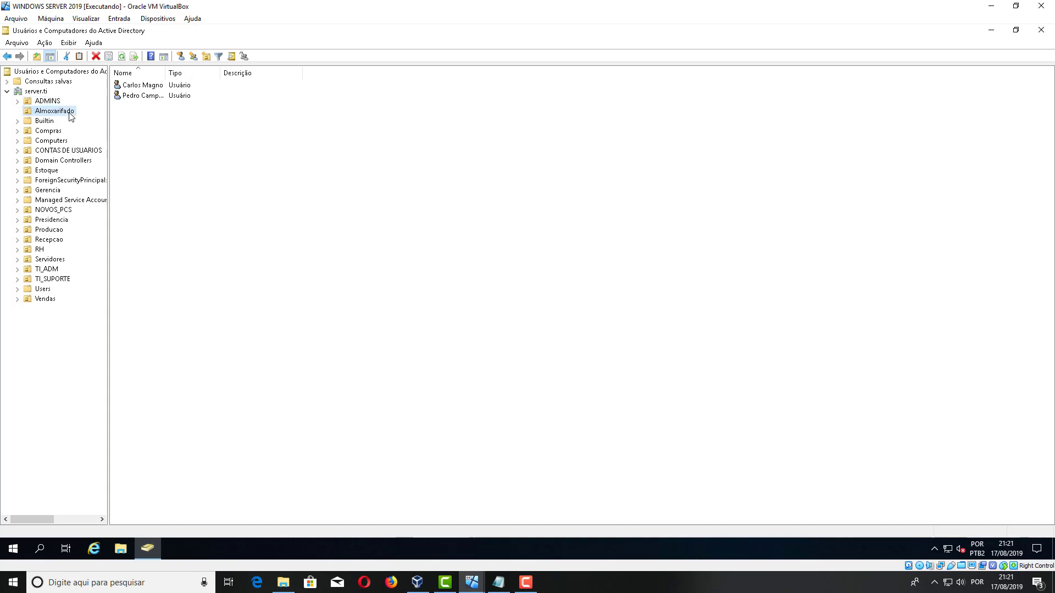
{"action": "left_click", "coordinate": [157, 85]}
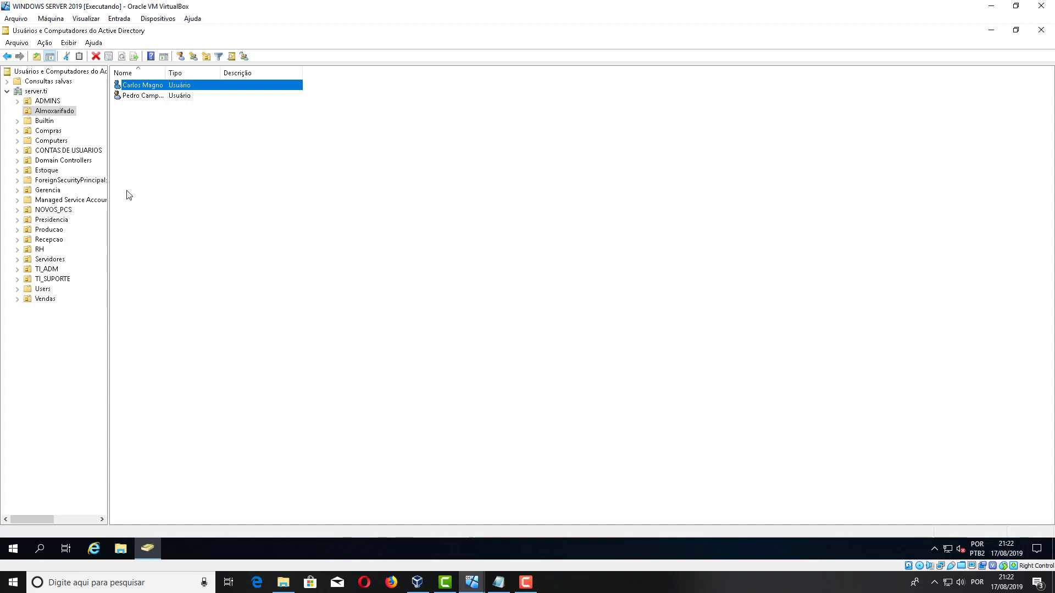
{"action": "left_click", "coordinate": [68, 150]}
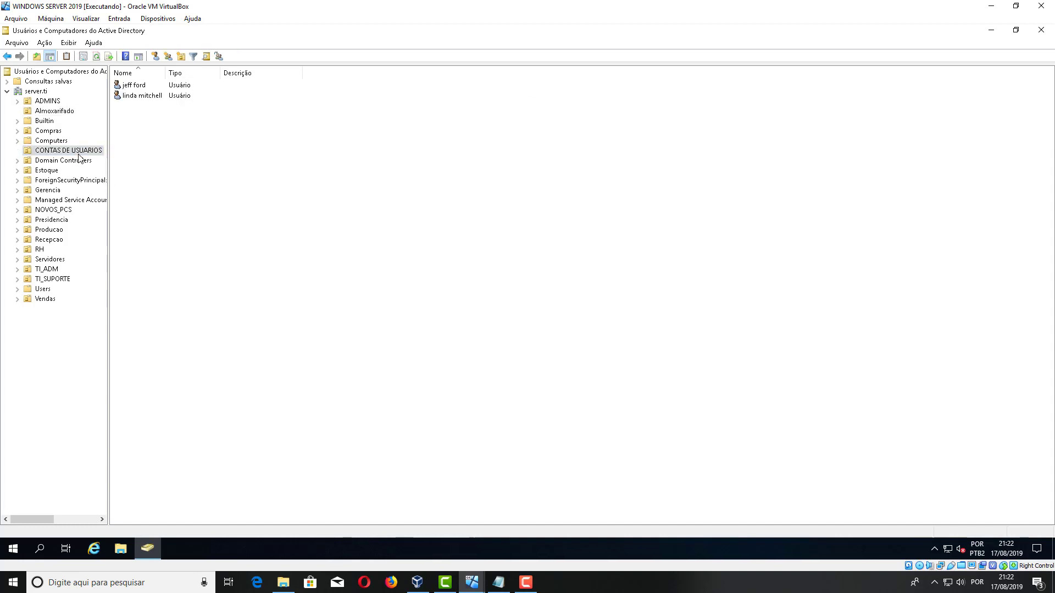
Open the New > User wizard from the CONTAS DE USUARIOS pane's context menu.
{"action": "right_click", "coordinate": [193, 149]}
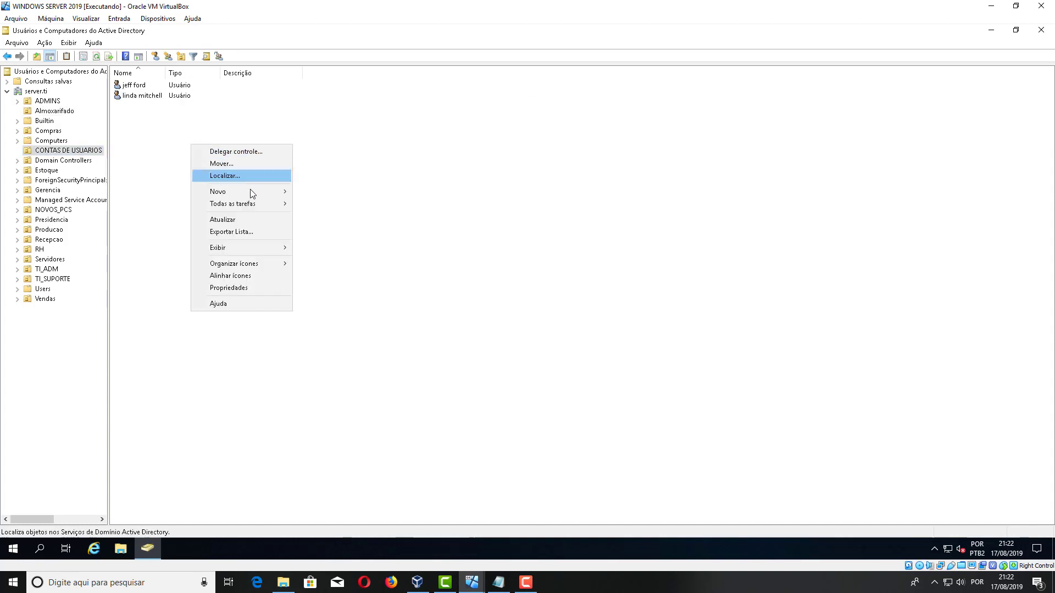
{"action": "mouse_move", "coordinate": [249, 191]}
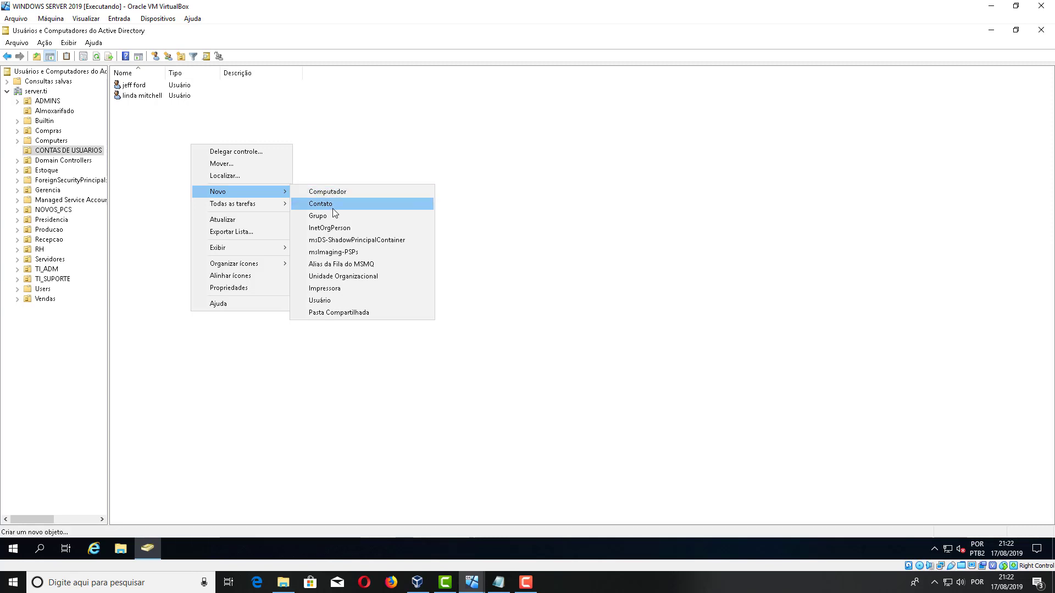
{"action": "left_click", "coordinate": [376, 163]}
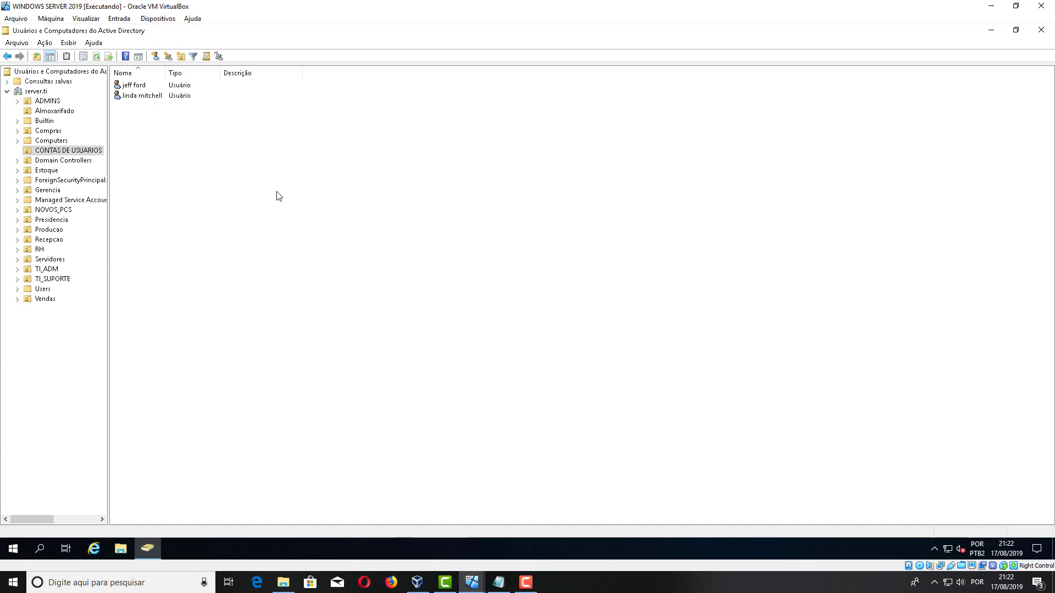
{"action": "right_click", "coordinate": [173, 171]}
{"action": "left_click", "coordinate": [203, 145]}
{"action": "right_click", "coordinate": [148, 138]}
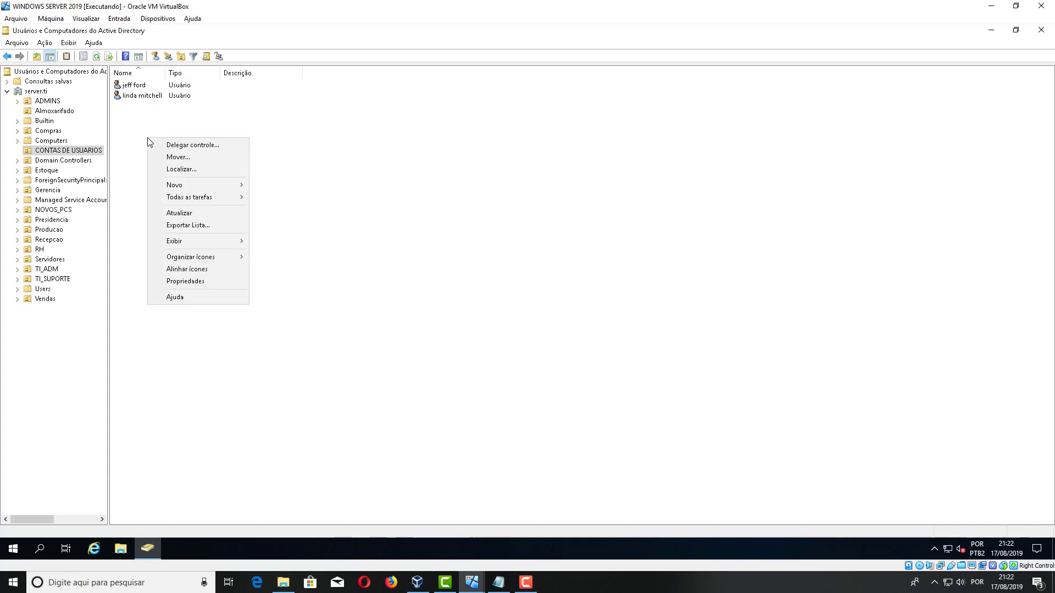
{"action": "left_click", "coordinate": [316, 143]}
{"action": "right_click", "coordinate": [227, 136]}
{"action": "mouse_move", "coordinate": [307, 183]}
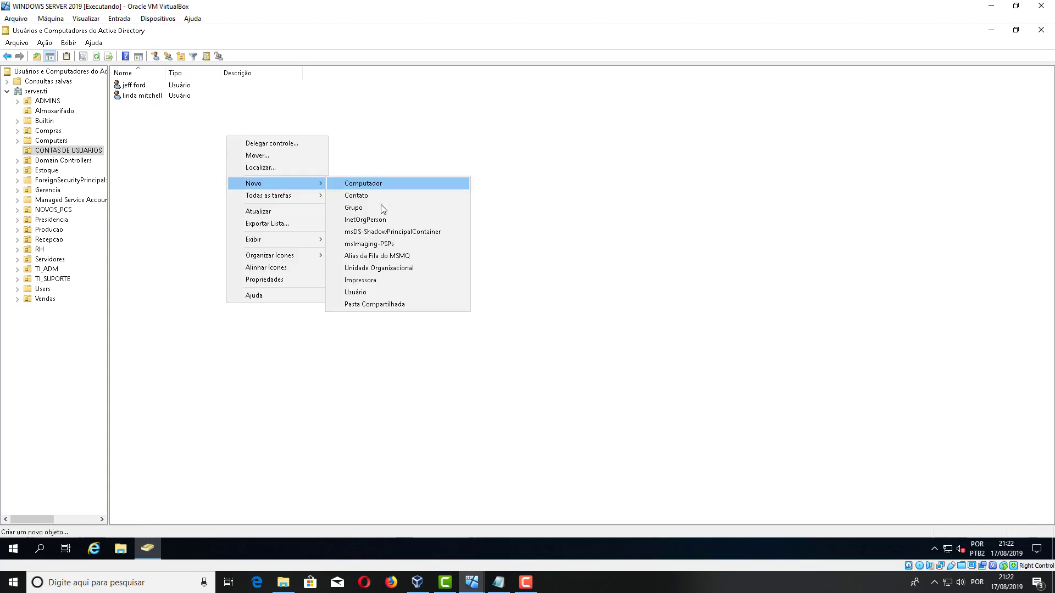
{"action": "left_click", "coordinate": [366, 292]}
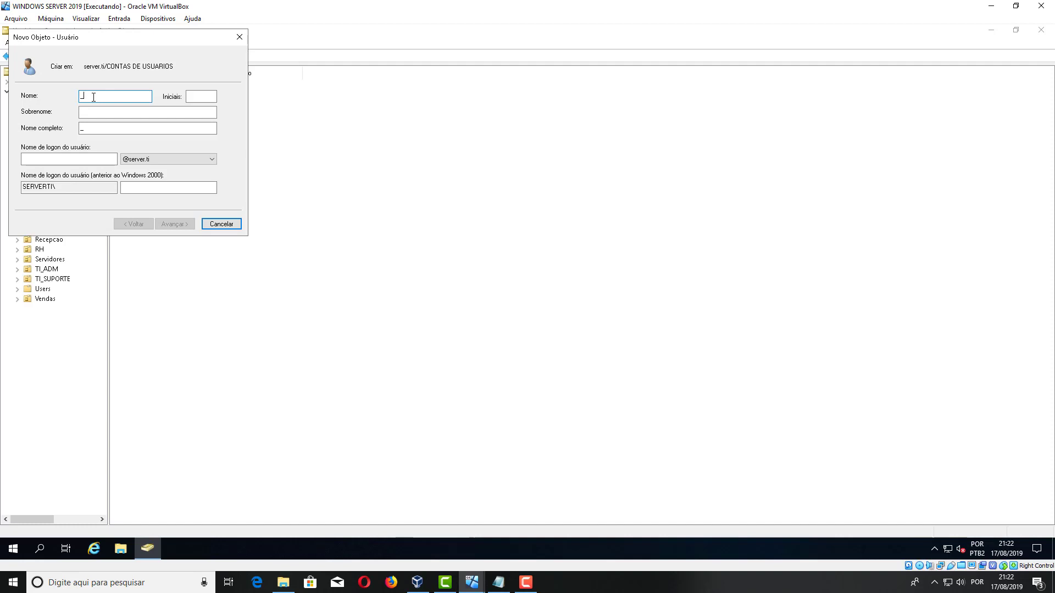
Enter first name '_ingresso', last name 'dominio' and logon name 'ingresso'.
{"action": "type", "text": "_ingresso"}
{"action": "key", "text": "Tab"}
{"action": "key", "text": "Tab"}
{"action": "type", "text": "domi"}
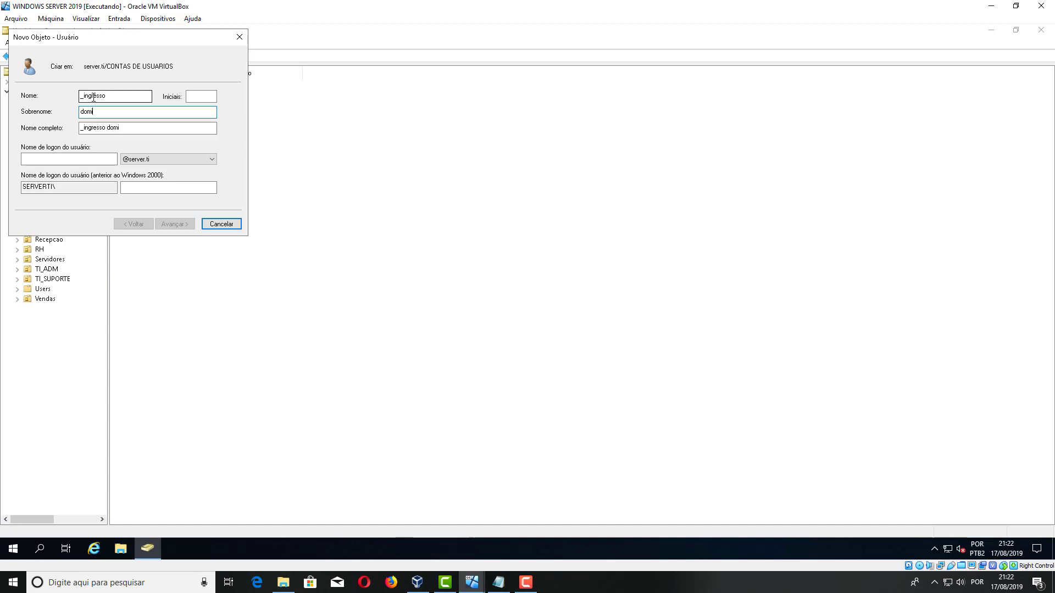
{"action": "key", "text": "Tab"}
{"action": "key", "text": "Tab"}
{"action": "type", "text": "i"}
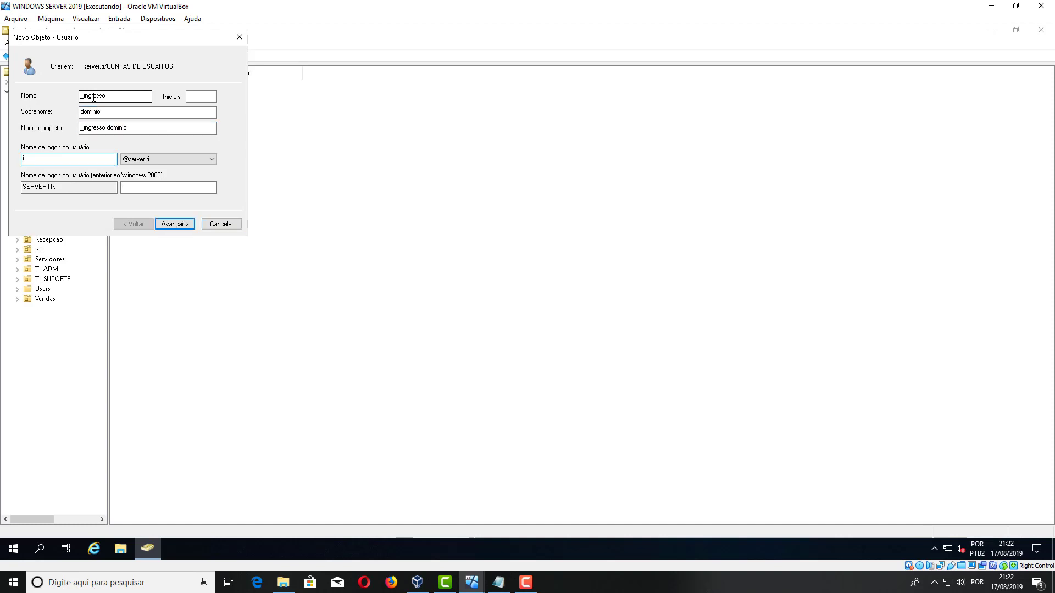
{"action": "type", "text": "ngresso"}
{"action": "left_click", "coordinate": [85, 98]}
{"action": "left_click", "coordinate": [174, 225]}
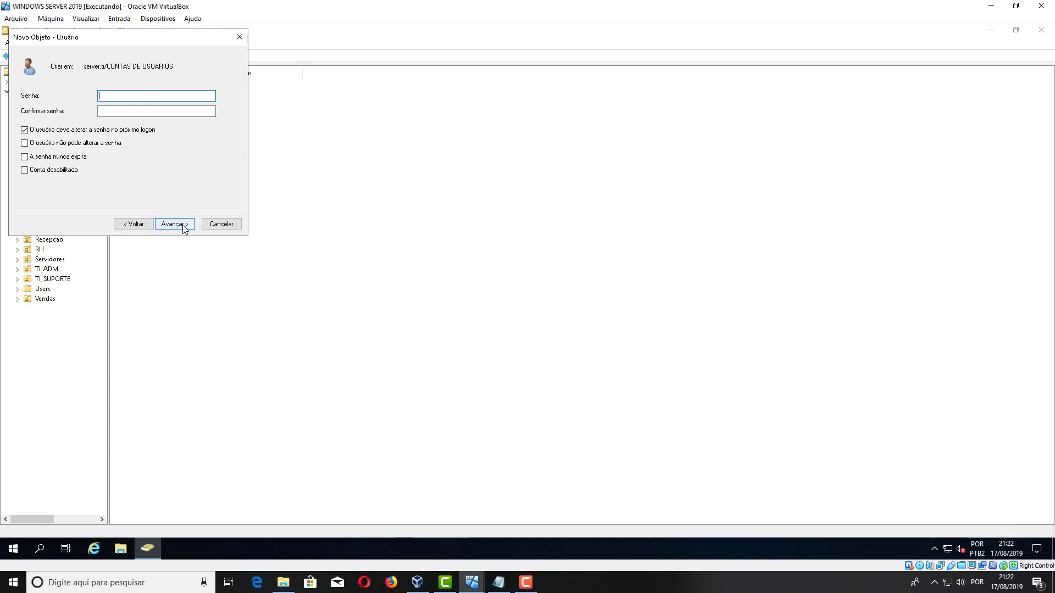
Enter and confirm the password, set cannot change and never expires, and finish.
{"action": "left_click", "coordinate": [95, 130]}
{"action": "left_click", "coordinate": [82, 143]}
{"action": "left_click", "coordinate": [71, 157]}
{"action": "left_click", "coordinate": [120, 97]}
{"action": "type", "text": "••••••••"}
{"action": "key", "text": "Tab"}
{"action": "type", "text": "••"}
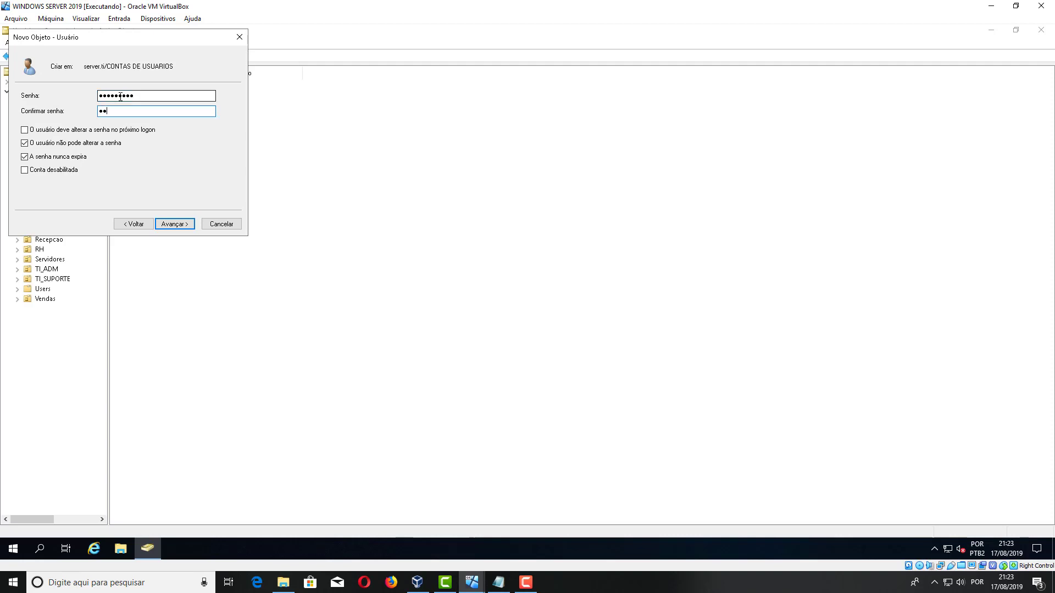
{"action": "type", "text": "•••••••"}
{"action": "key", "text": "Return"}
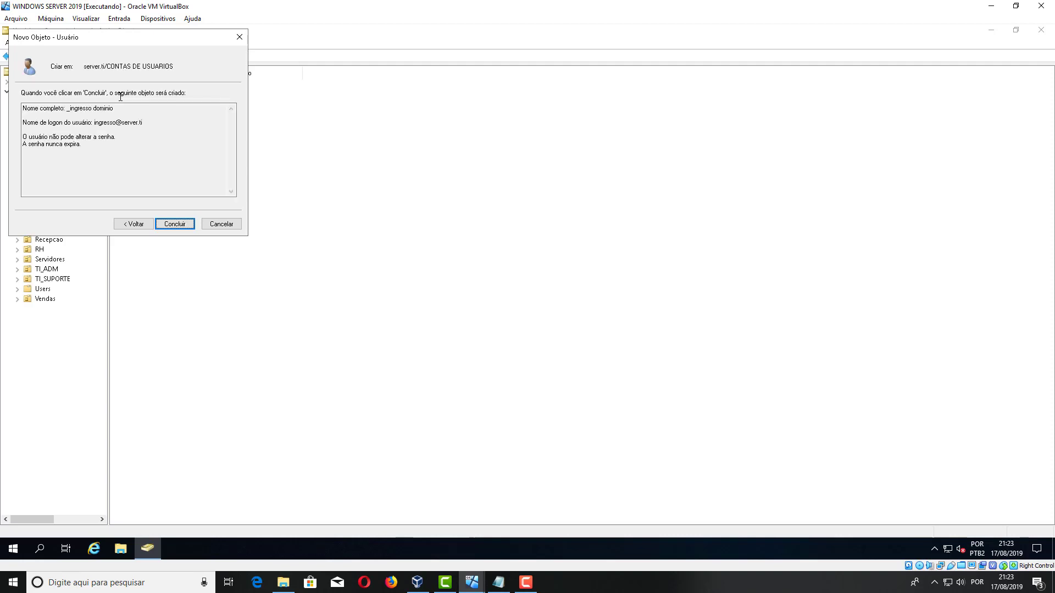
{"action": "left_click", "coordinate": [176, 228]}
Compare the NOVOS_PCS computer accounts with the empty Computers container.
{"action": "left_click", "coordinate": [177, 228]}
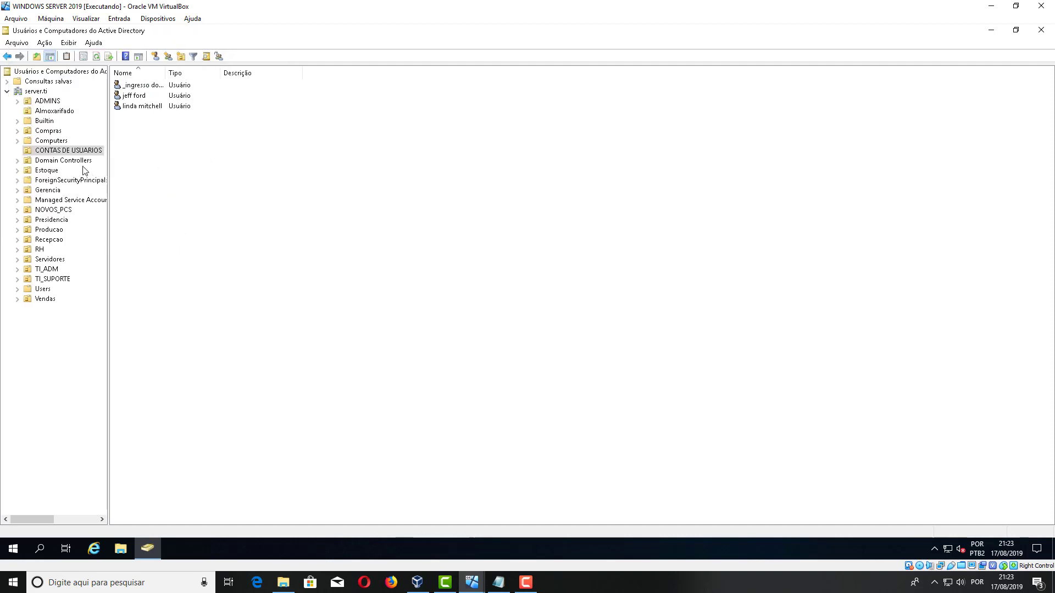
{"action": "left_click", "coordinate": [61, 211]}
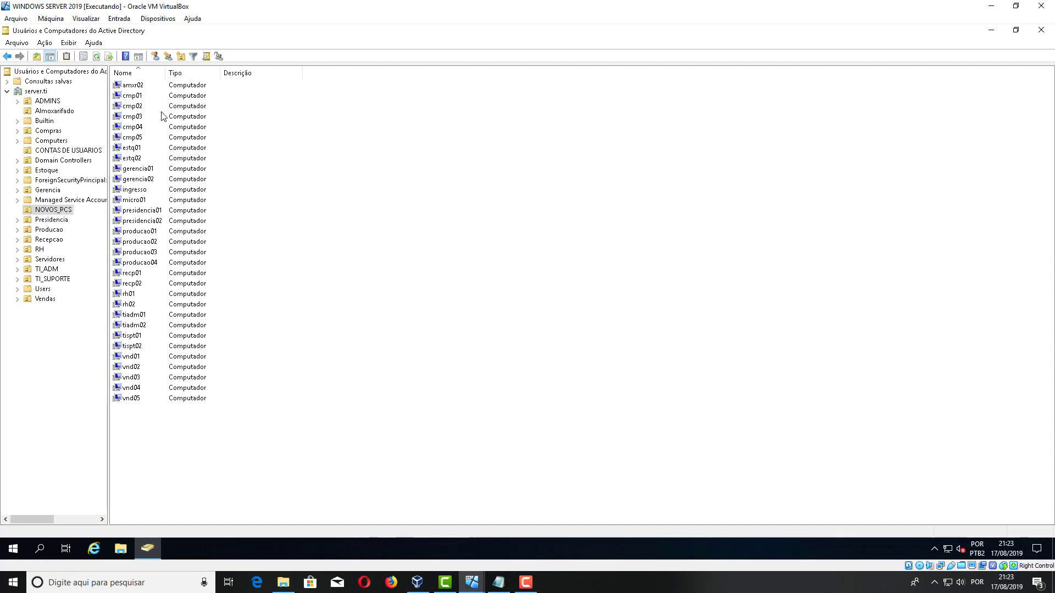
{"action": "left_click_drag", "start_coordinate": [276, 99], "coordinate": [292, 424]}
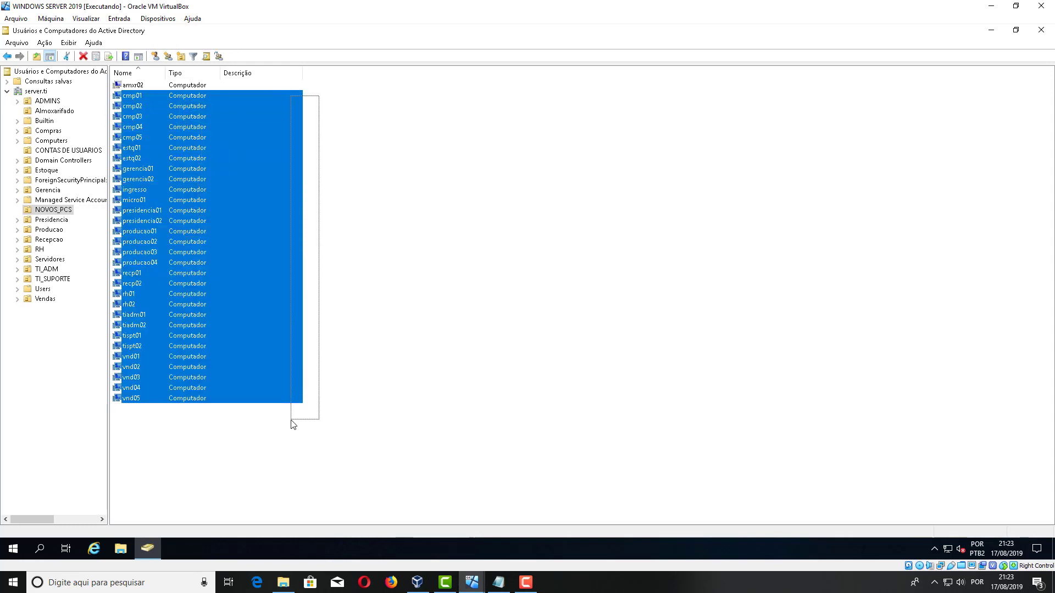
{"action": "left_click", "coordinate": [476, 344]}
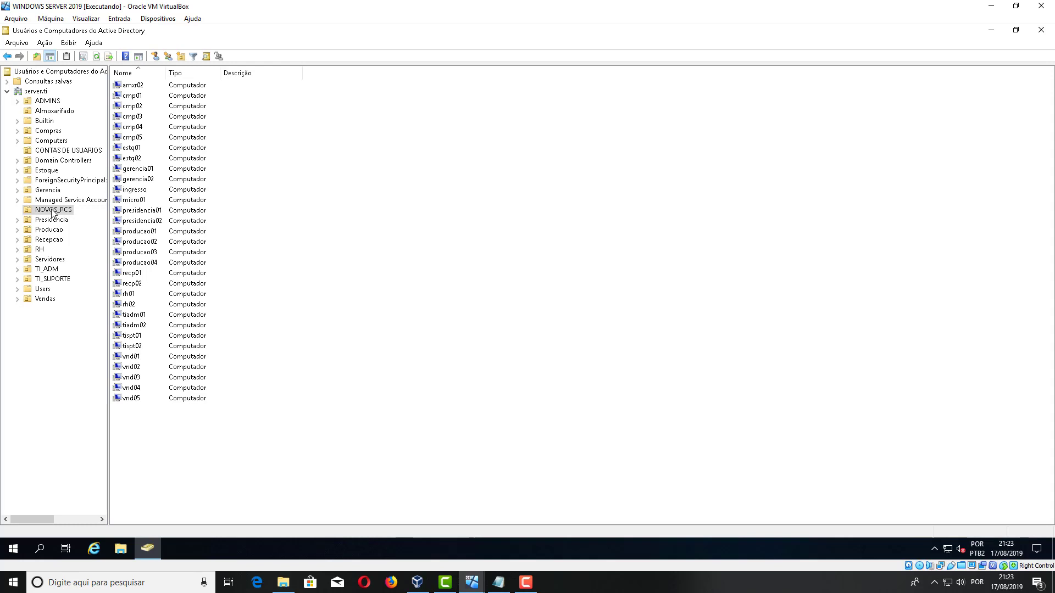
{"action": "left_click", "coordinate": [50, 140]}
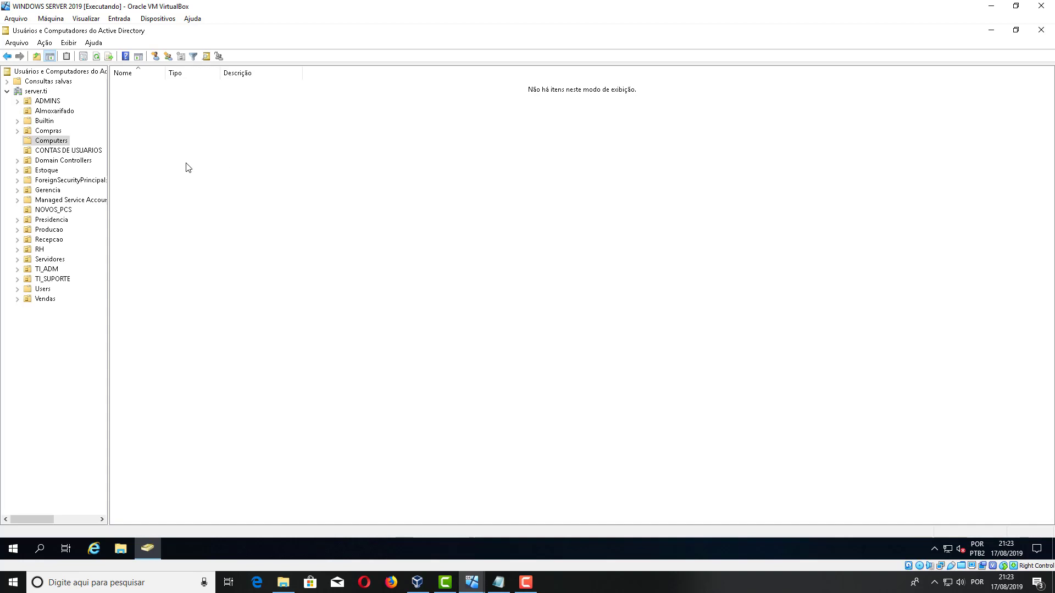
{"action": "left_click", "coordinate": [44, 210]}
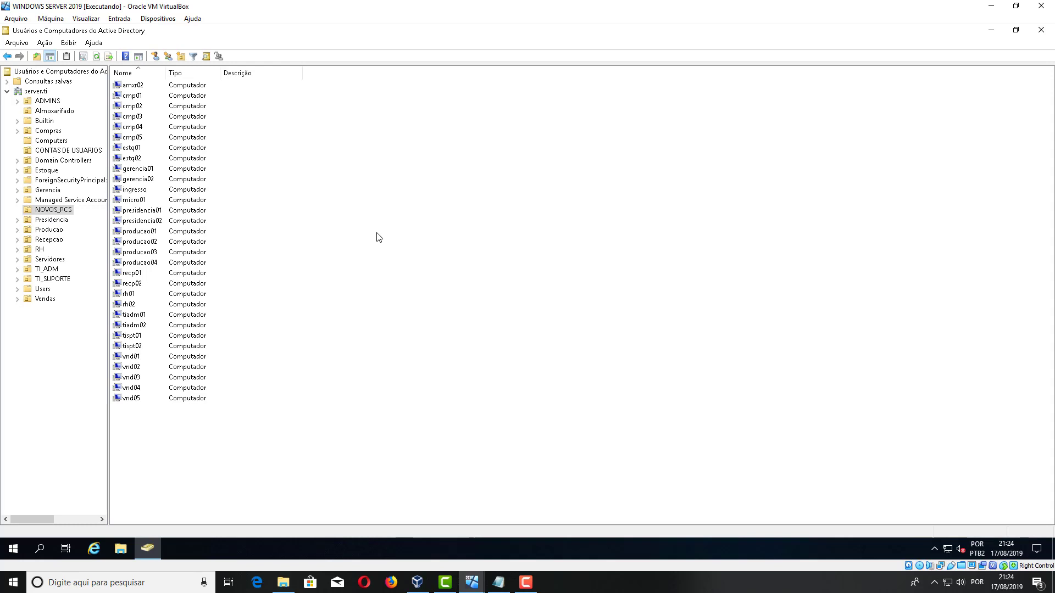
{"action": "left_click", "coordinate": [49, 141]}
{"action": "right_click", "coordinate": [50, 142]}
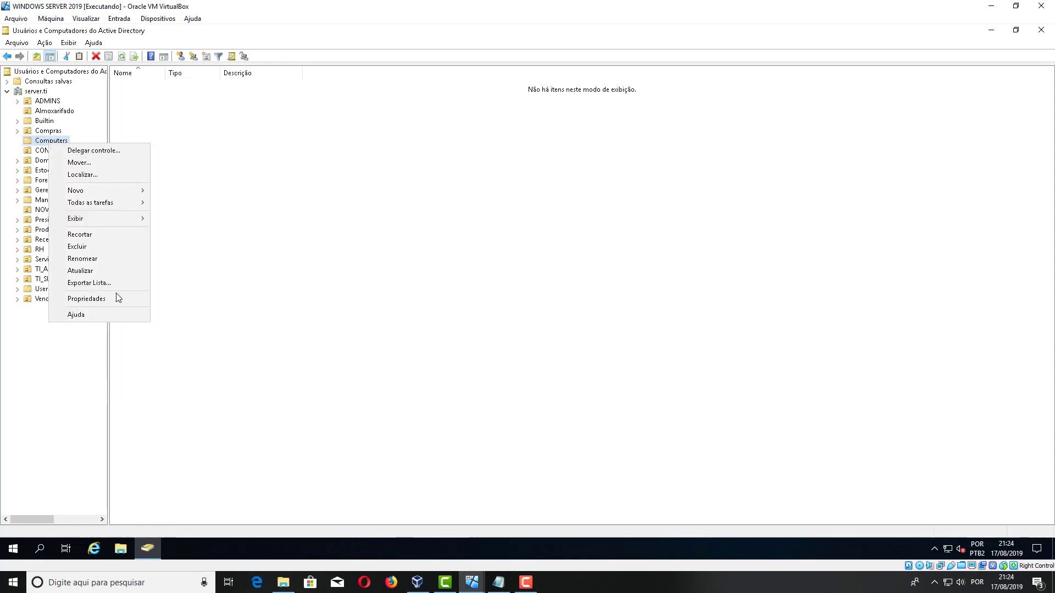
{"action": "left_click", "coordinate": [345, 323]}
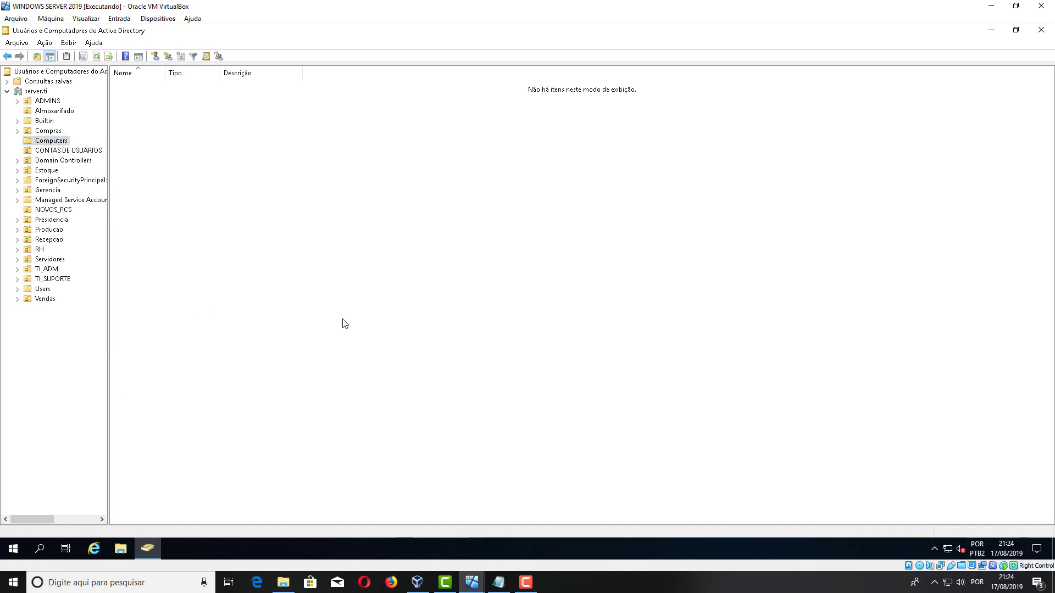
{"action": "right_click", "coordinate": [55, 142]}
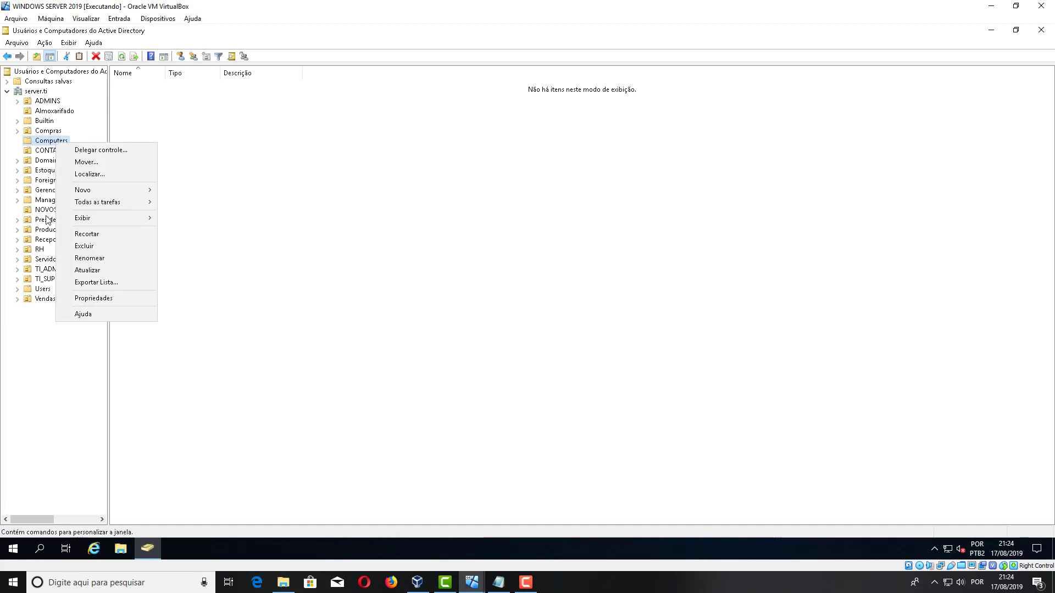
{"action": "right_click", "coordinate": [40, 212]}
{"action": "left_click", "coordinate": [329, 217]}
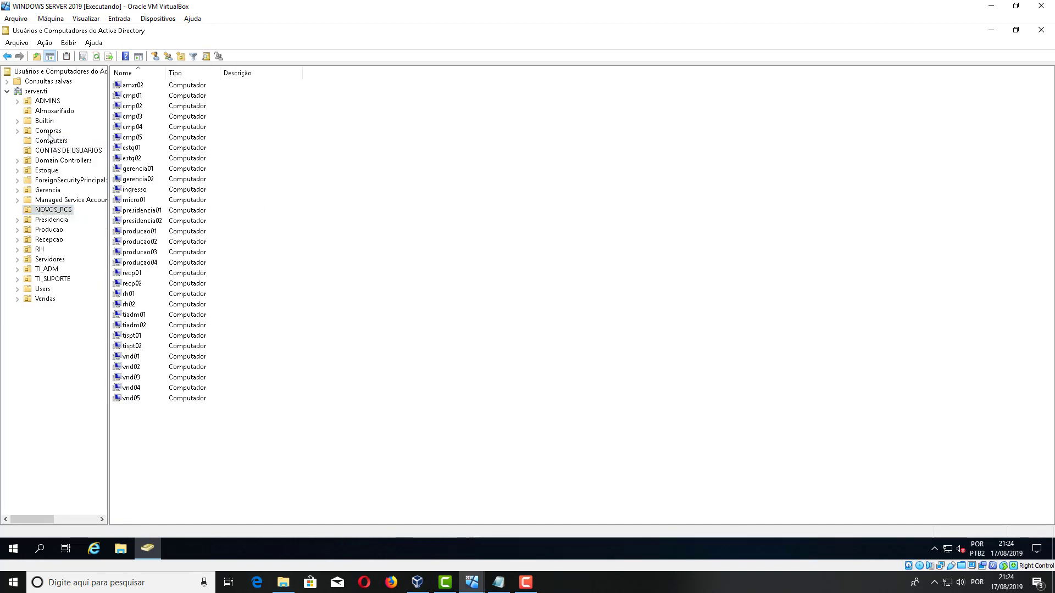
{"action": "left_click", "coordinate": [49, 132]}
{"action": "left_click", "coordinate": [49, 140]}
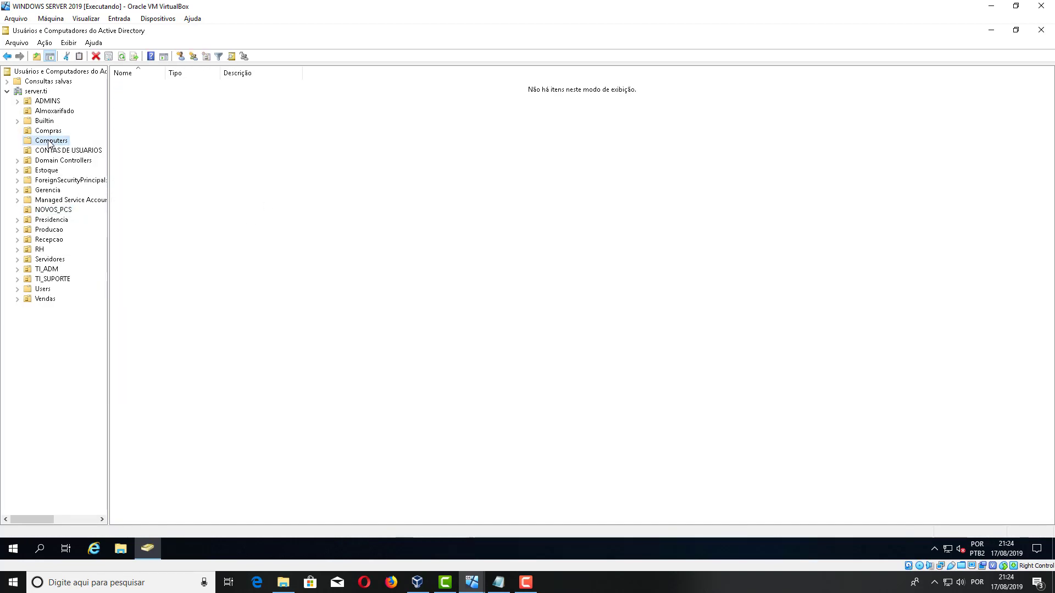
{"action": "left_click", "coordinate": [64, 214]}
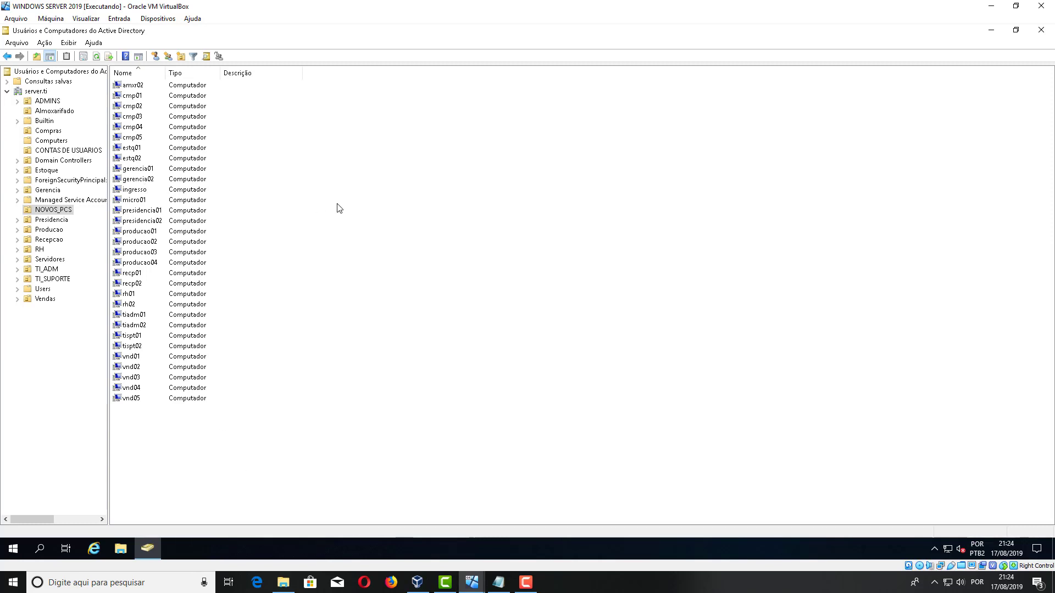
Create computer account amxr01 in NOVOS_PCS, then show the Almoxarifado users.
{"action": "right_click", "coordinate": [329, 146]}
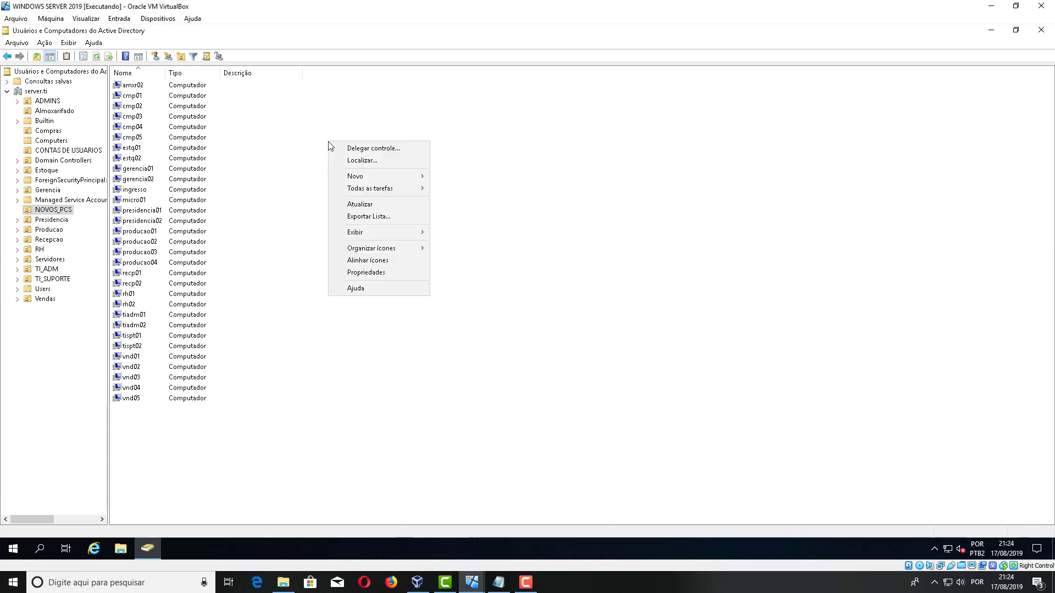
{"action": "right_click", "coordinate": [303, 144]}
{"action": "mouse_move", "coordinate": [341, 182]}
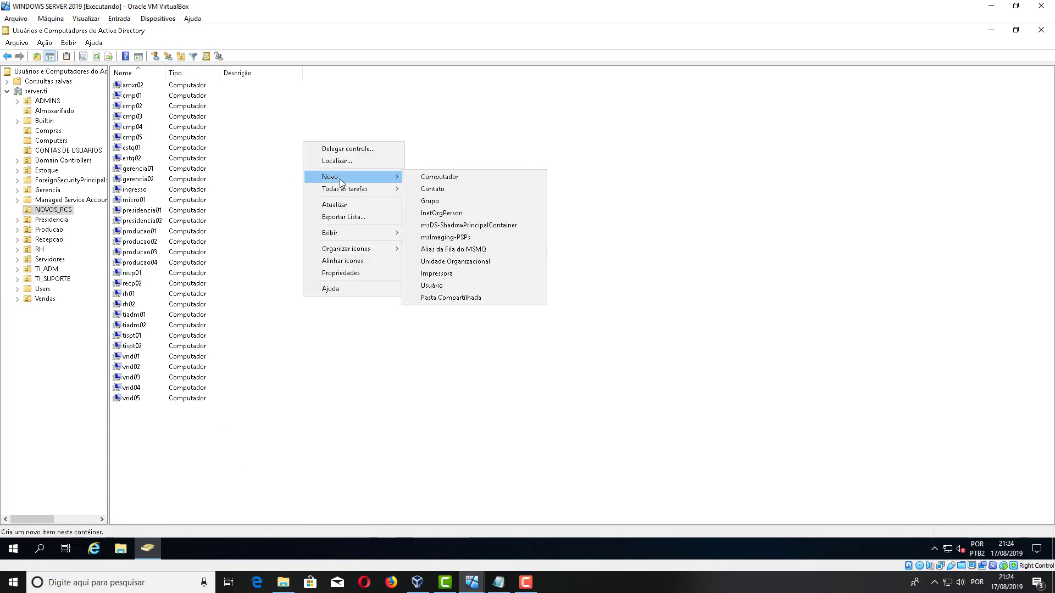
{"action": "left_click", "coordinate": [442, 179]}
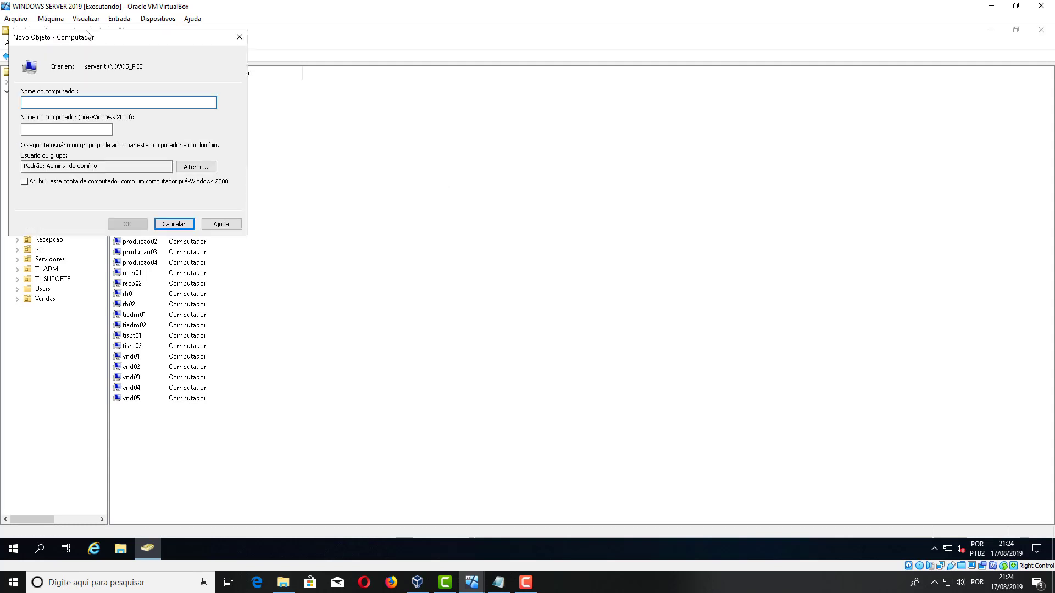
{"action": "left_click_drag", "start_coordinate": [82, 40], "coordinate": [436, 108]}
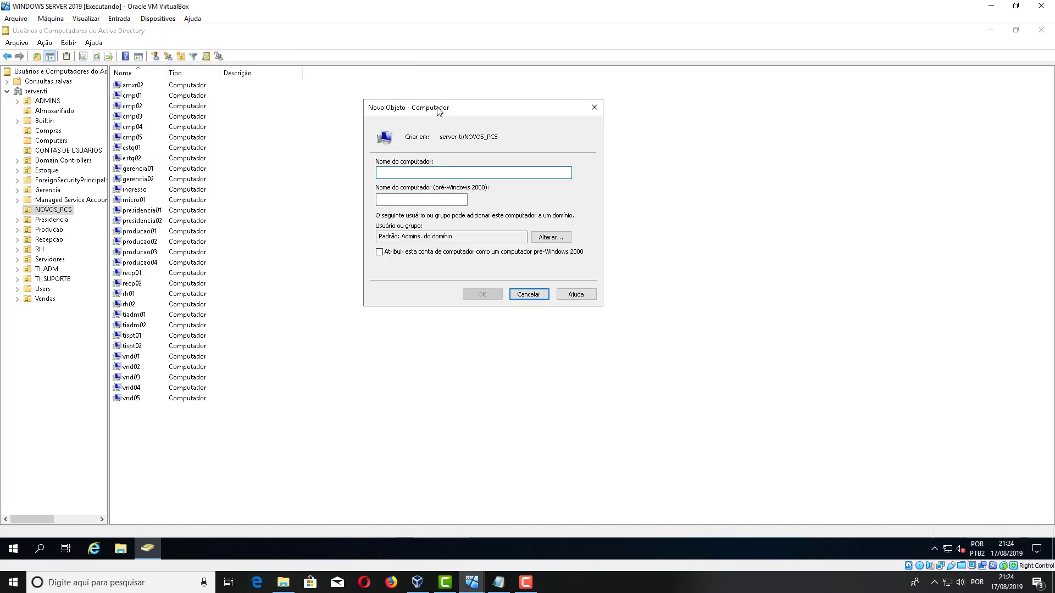
{"action": "type", "text": "amxr01"}
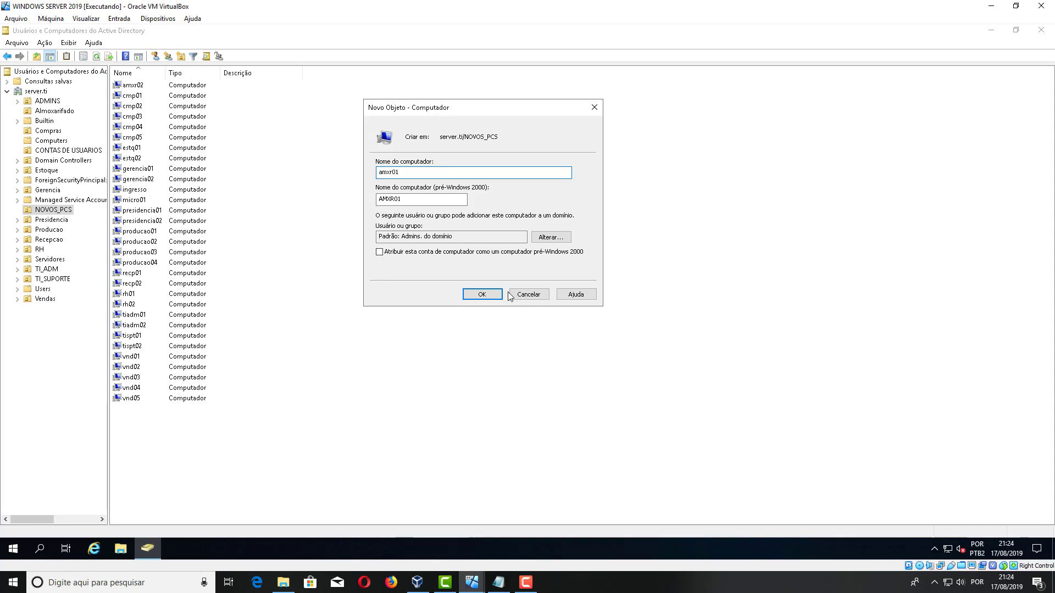
{"action": "key", "text": "Return"}
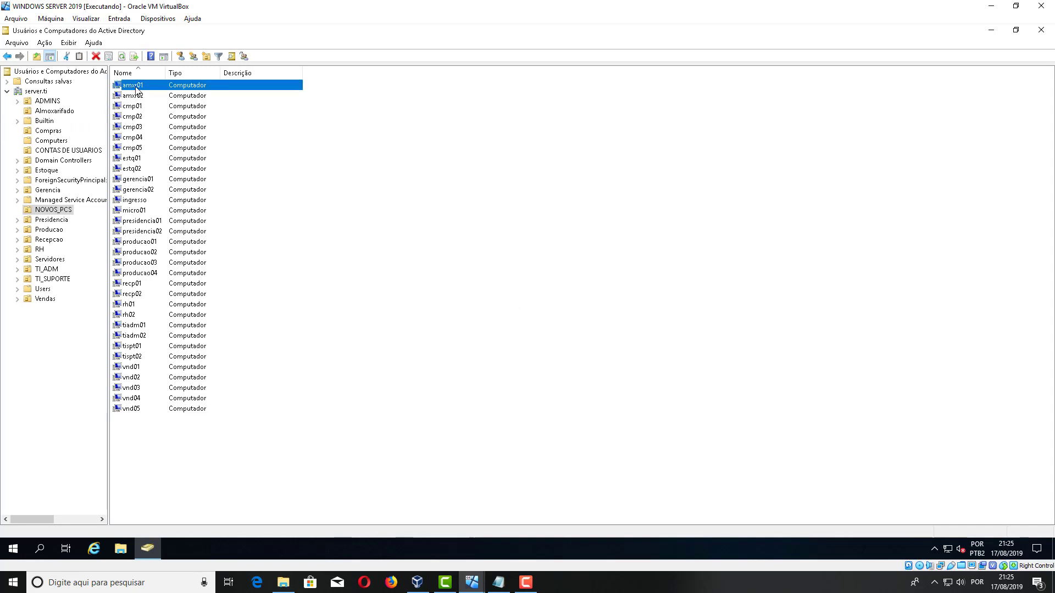
{"action": "left_click", "coordinate": [53, 110]}
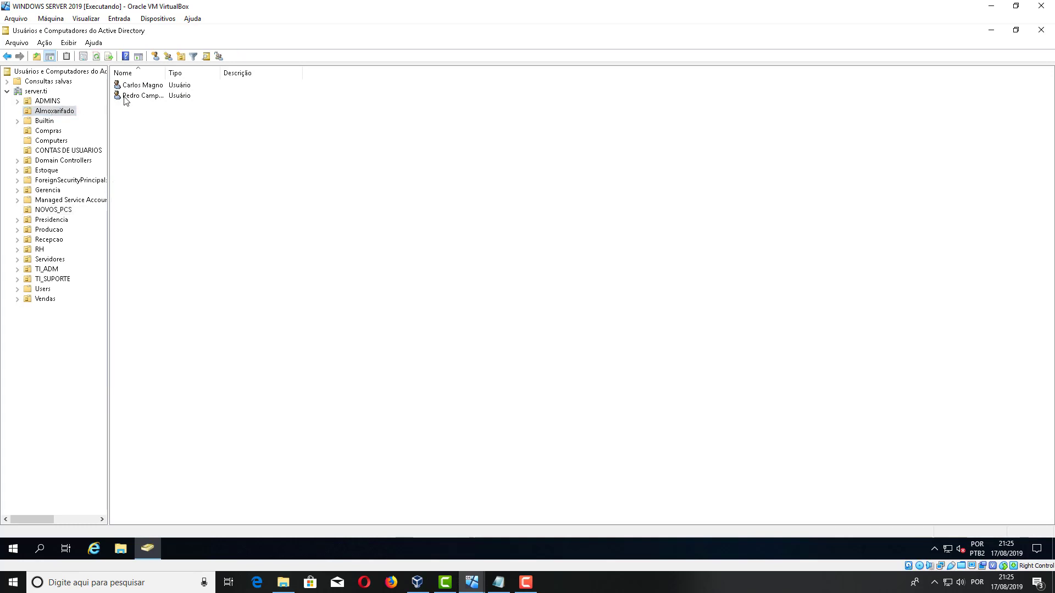
Restrict the first Almoxarifado user's logon to computer amxr01 only.
{"action": "left_click", "coordinate": [159, 87]}
{"action": "right_click", "coordinate": [160, 89]}
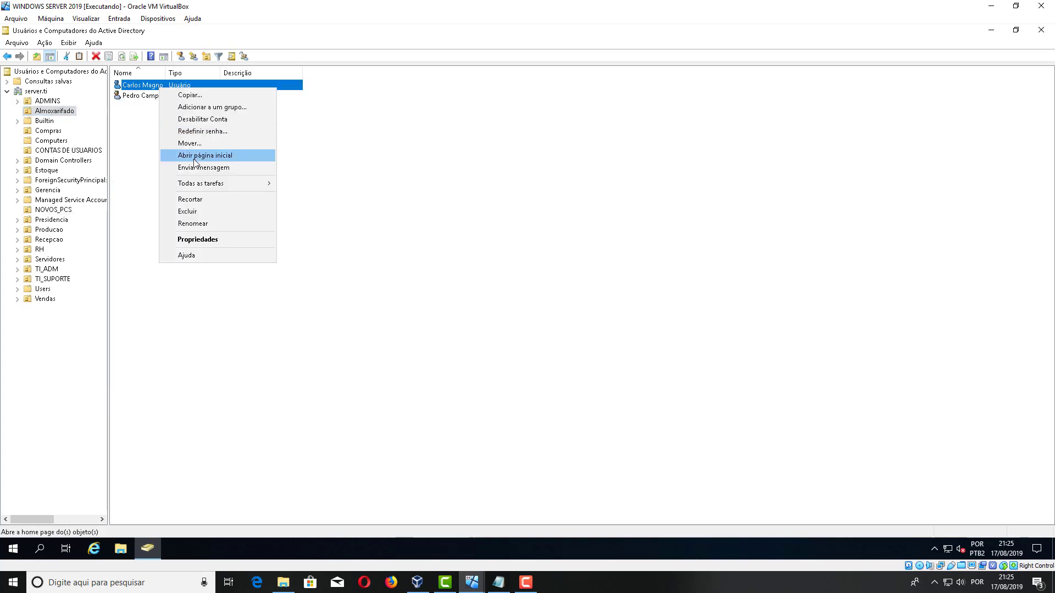
{"action": "left_click", "coordinate": [202, 239]}
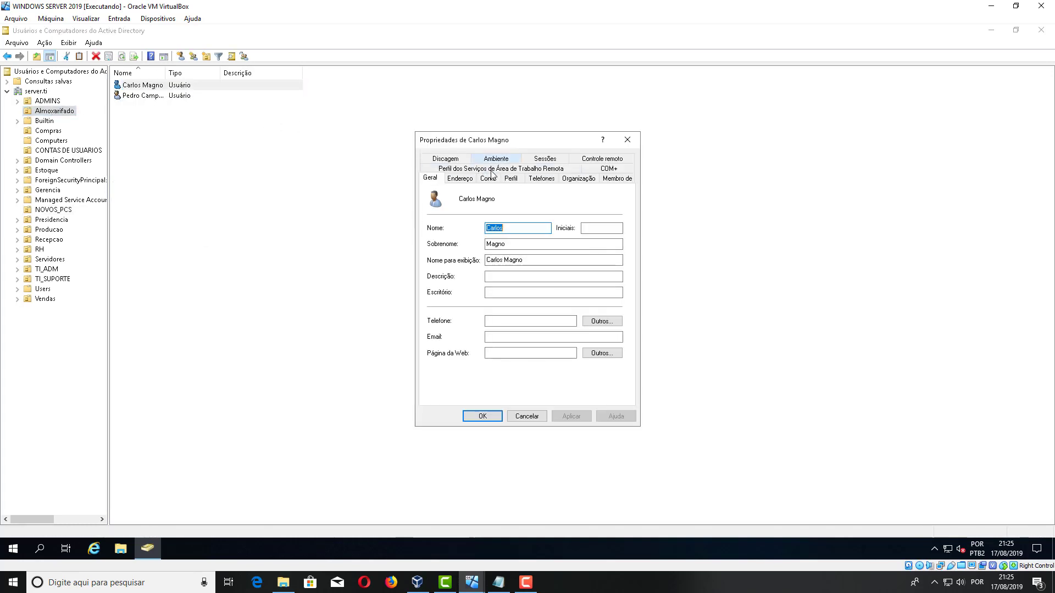
{"action": "left_click", "coordinate": [488, 178]}
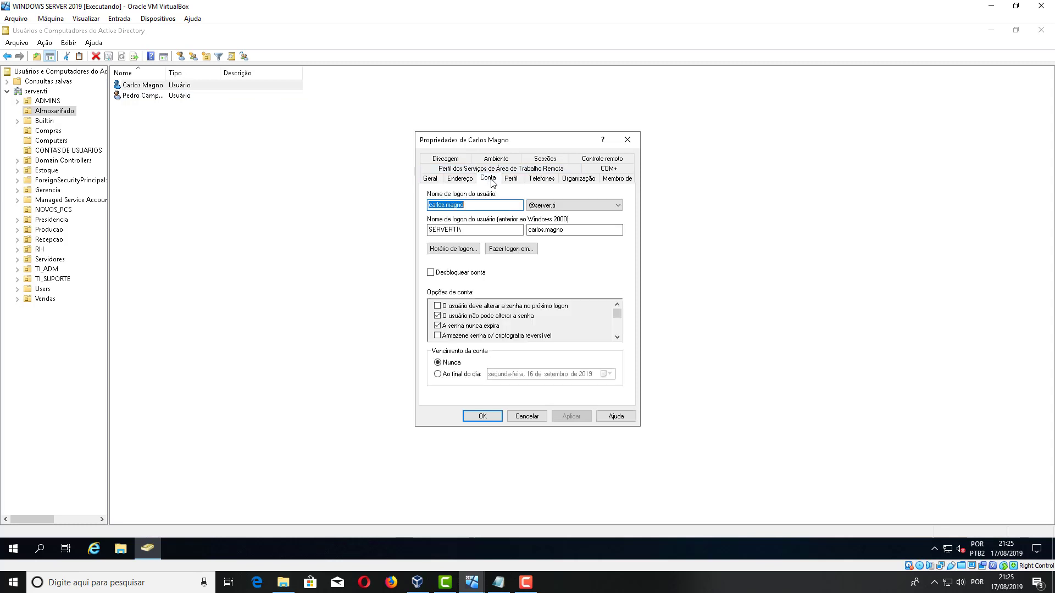
{"action": "left_click", "coordinate": [518, 253]}
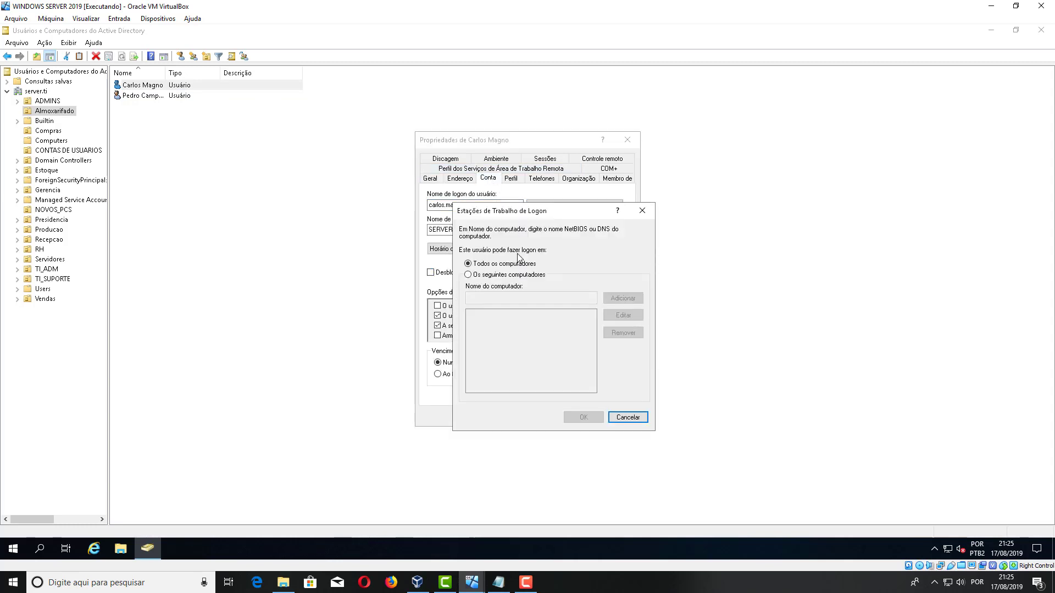
{"action": "left_click", "coordinate": [513, 275]}
{"action": "left_click", "coordinate": [512, 298]}
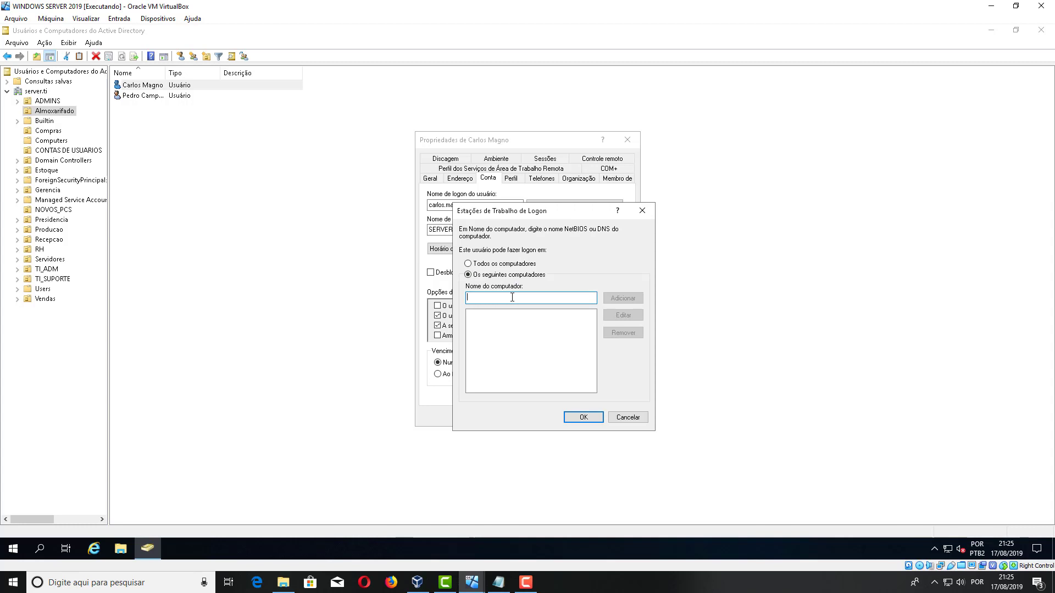
{"action": "type", "text": "am"}
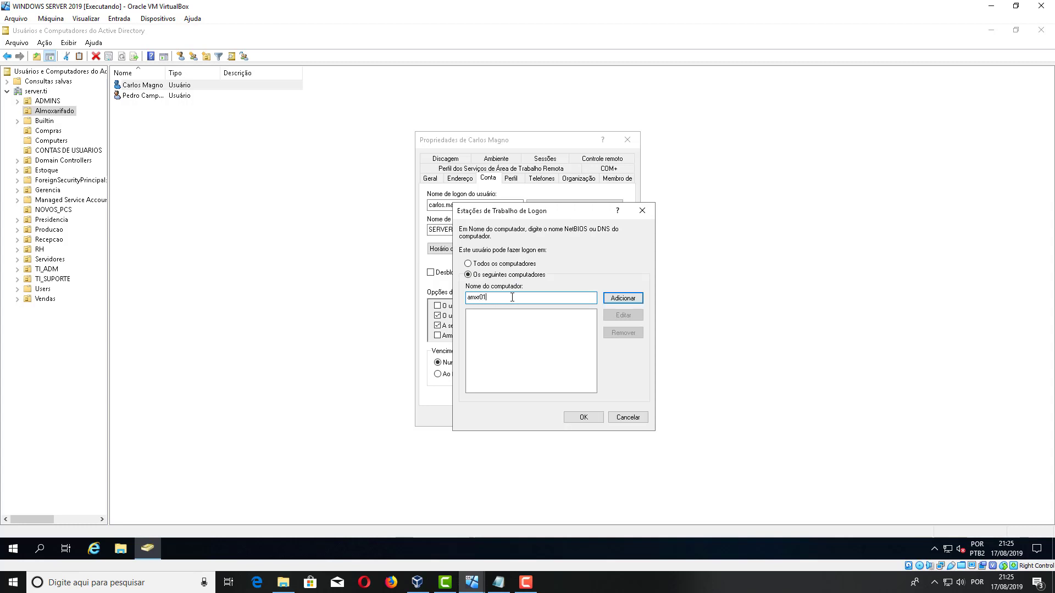
{"action": "type", "text": "xr01"}
{"action": "left_click", "coordinate": [632, 299]}
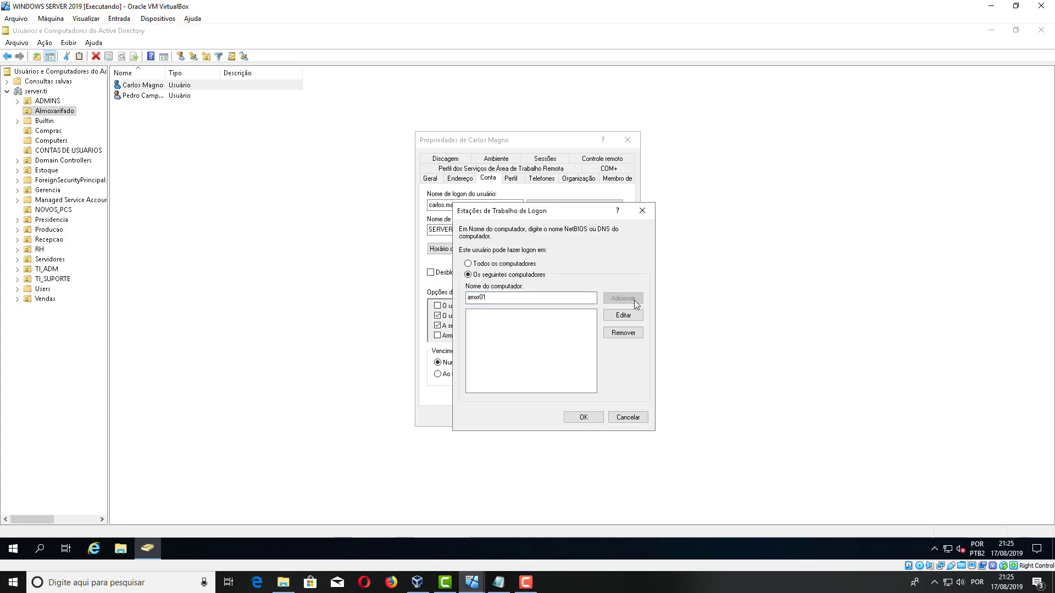
{"action": "left_click", "coordinate": [584, 417]}
Unlock the account, set password cannot change and never expires, and apply.
{"action": "left_click", "coordinate": [454, 274]}
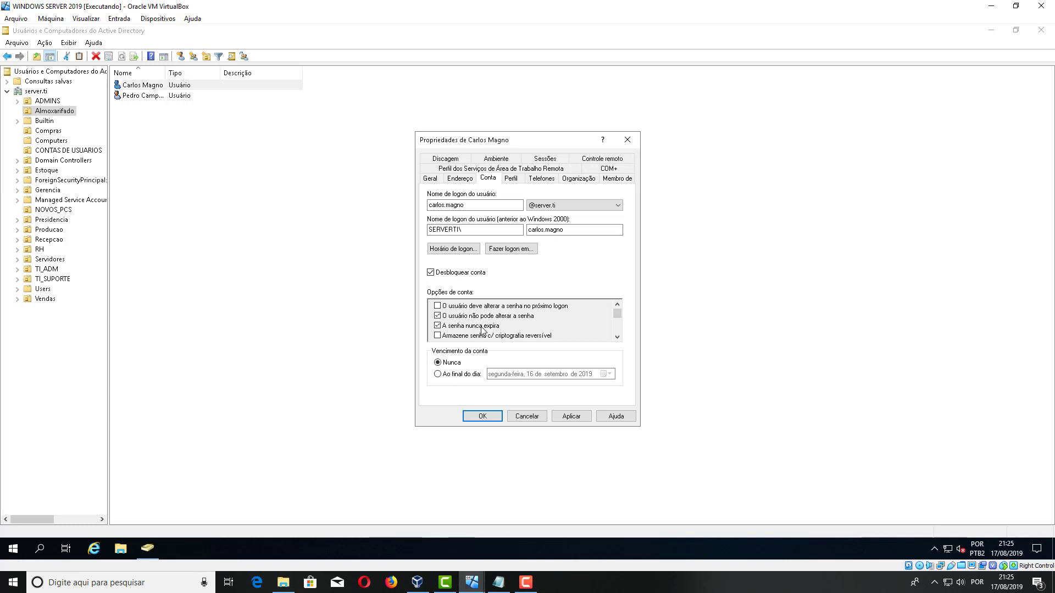
{"action": "left_click", "coordinate": [437, 315]}
{"action": "left_click", "coordinate": [437, 325]}
{"action": "left_click", "coordinate": [437, 306]}
{"action": "left_click", "coordinate": [437, 305]}
{"action": "left_click", "coordinate": [437, 316]}
{"action": "left_click", "coordinate": [437, 326]}
{"action": "left_click", "coordinate": [571, 416]}
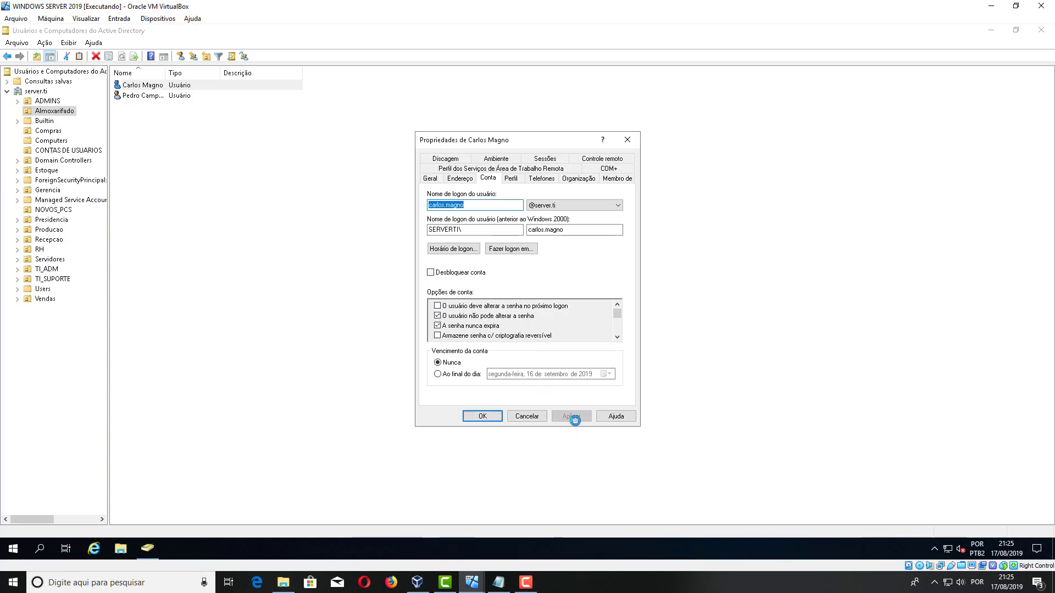
{"action": "left_click", "coordinate": [482, 416]}
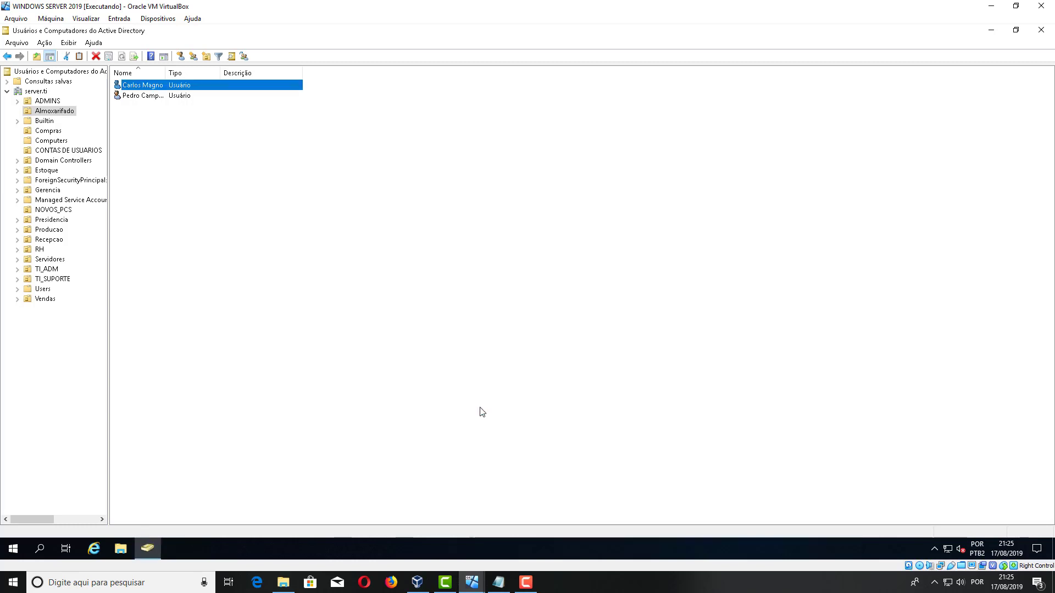
Browse Domain Controllers and CONTAS DE USUARIOS, ending on NOVOS_PCS's 32 computers including amxr01.
{"action": "left_click", "coordinate": [71, 161]}
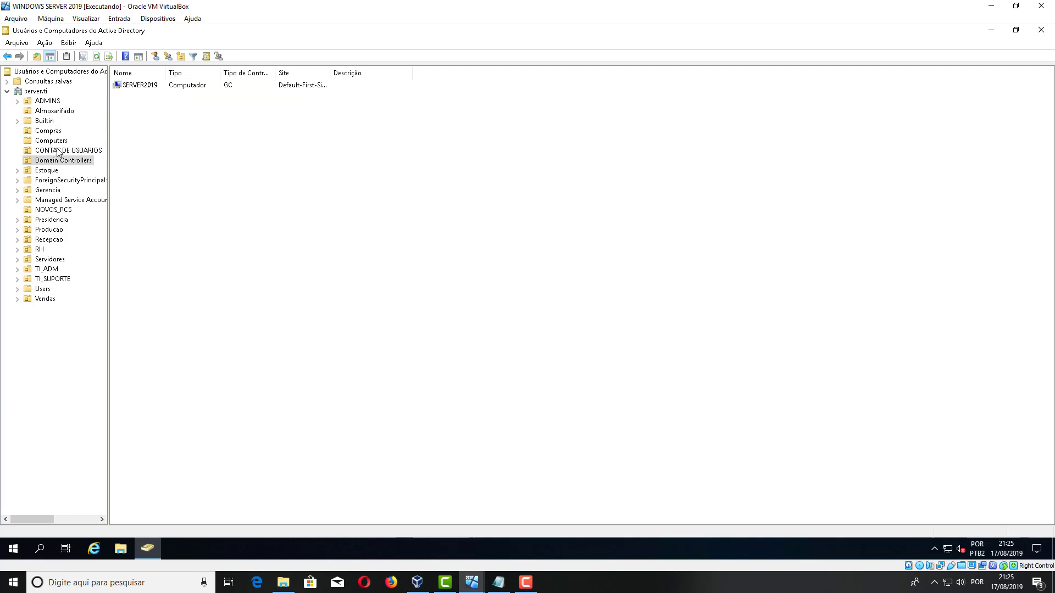
{"action": "left_click", "coordinate": [52, 150]}
{"action": "left_click", "coordinate": [155, 86]}
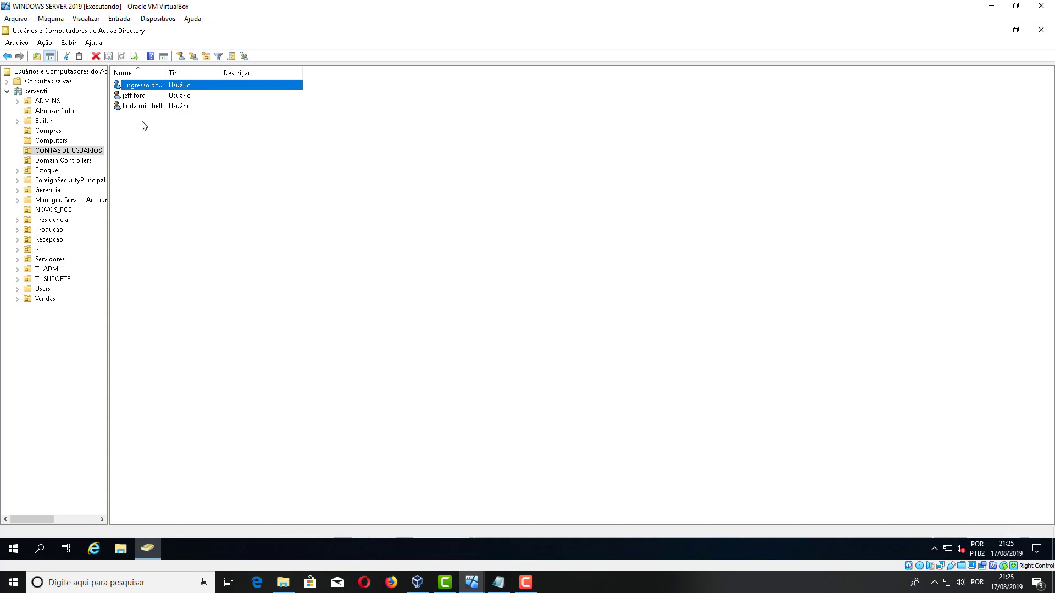
{"action": "left_click", "coordinate": [62, 210]}
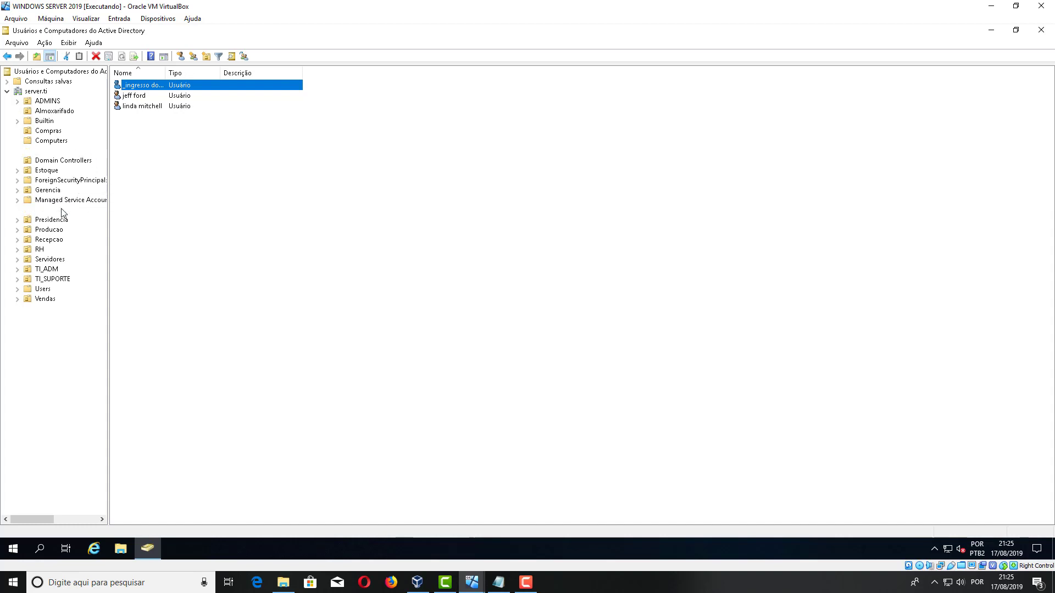
{"action": "left_click", "coordinate": [70, 151]}
{"action": "left_click", "coordinate": [154, 88]}
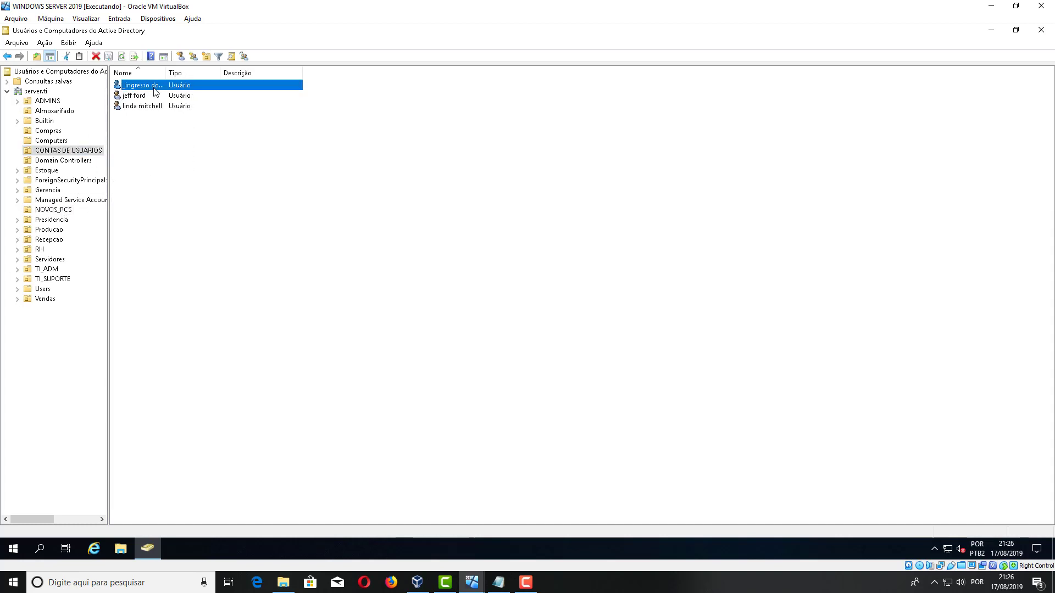
{"action": "left_click", "coordinate": [61, 211]}
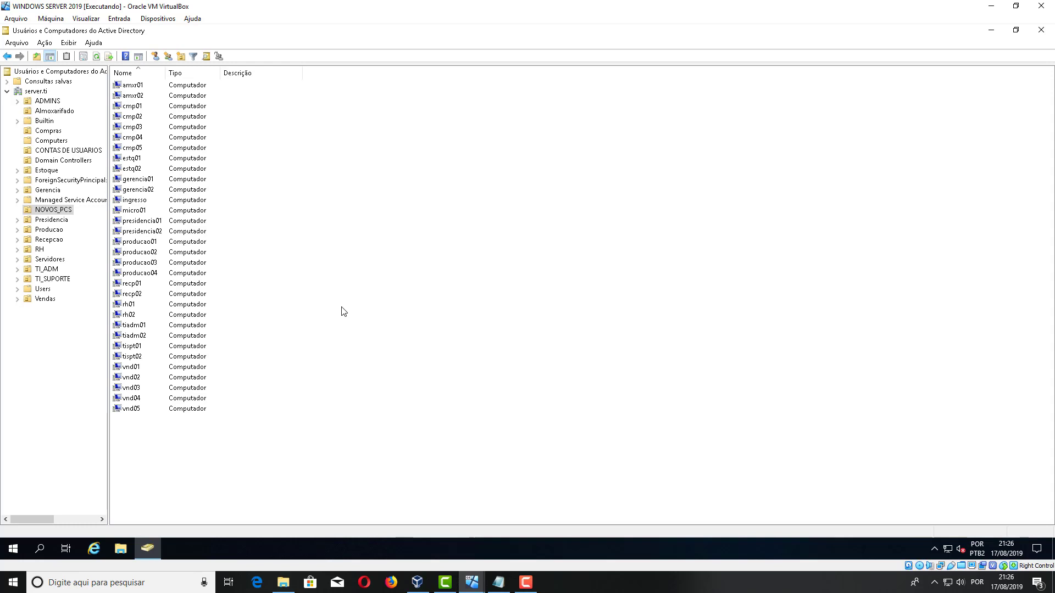
Launch Delegate Control on NOVOS_PCS and add the _ingresso dominio account as the delegate.
{"action": "right_click", "coordinate": [59, 213]}
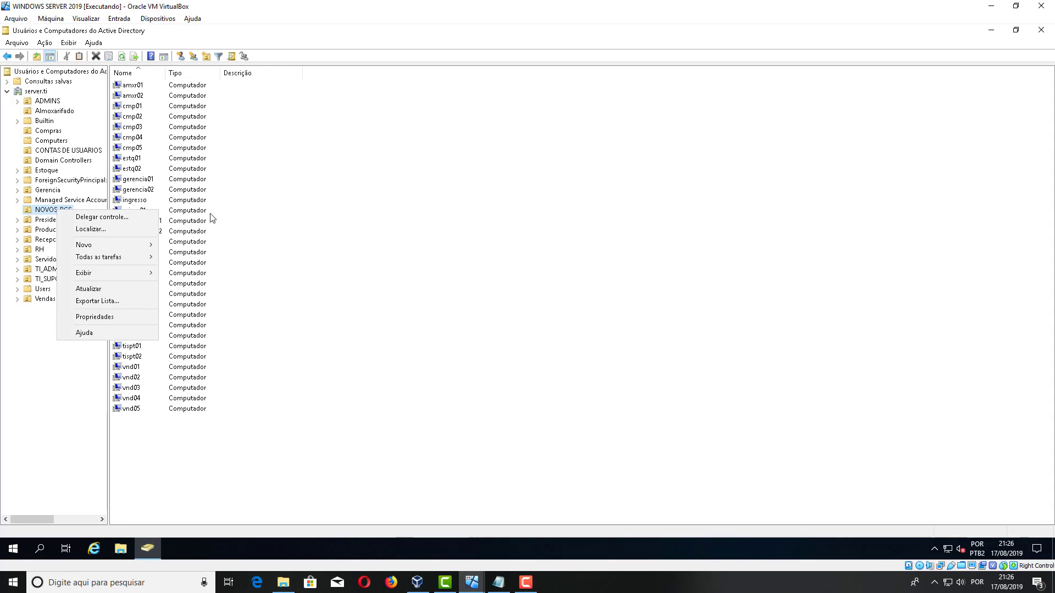
{"action": "left_click", "coordinate": [140, 220]}
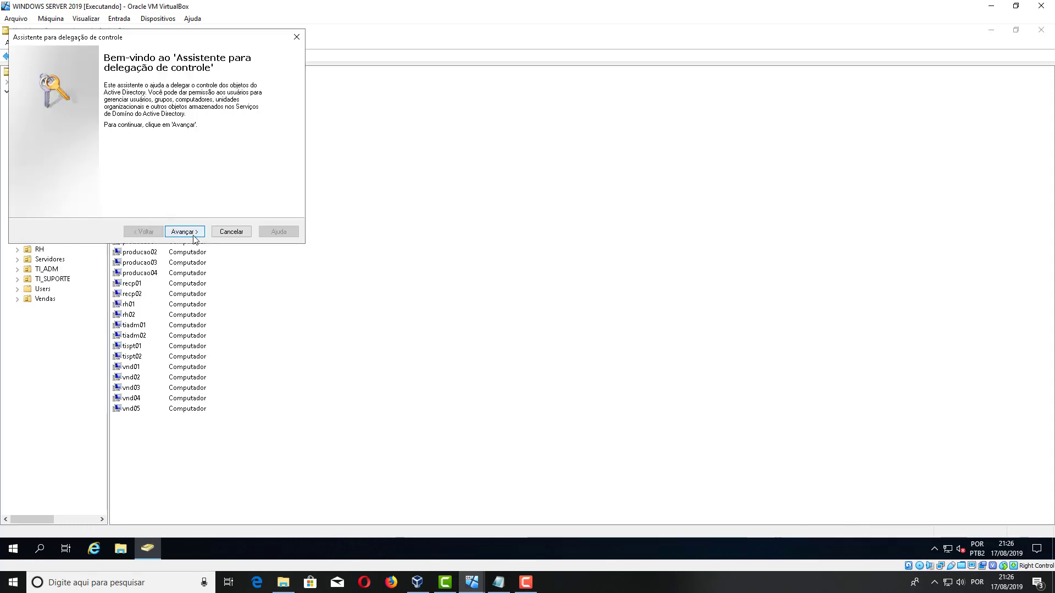
{"action": "left_click", "coordinate": [184, 231]}
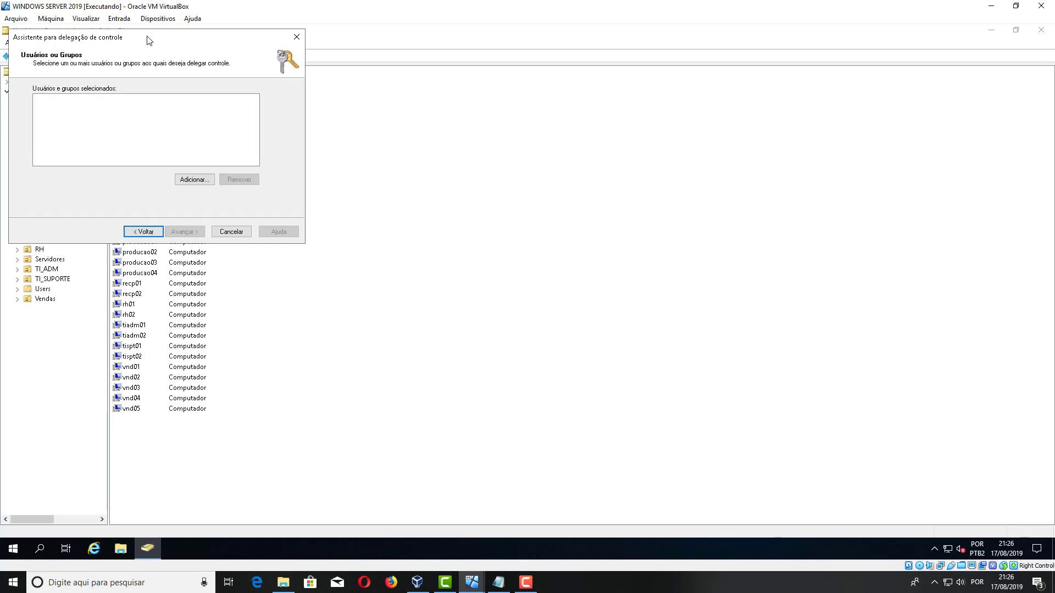
{"action": "left_click_drag", "start_coordinate": [444, 101], "coordinate": [447, 102]}
{"action": "left_click", "coordinate": [498, 241]}
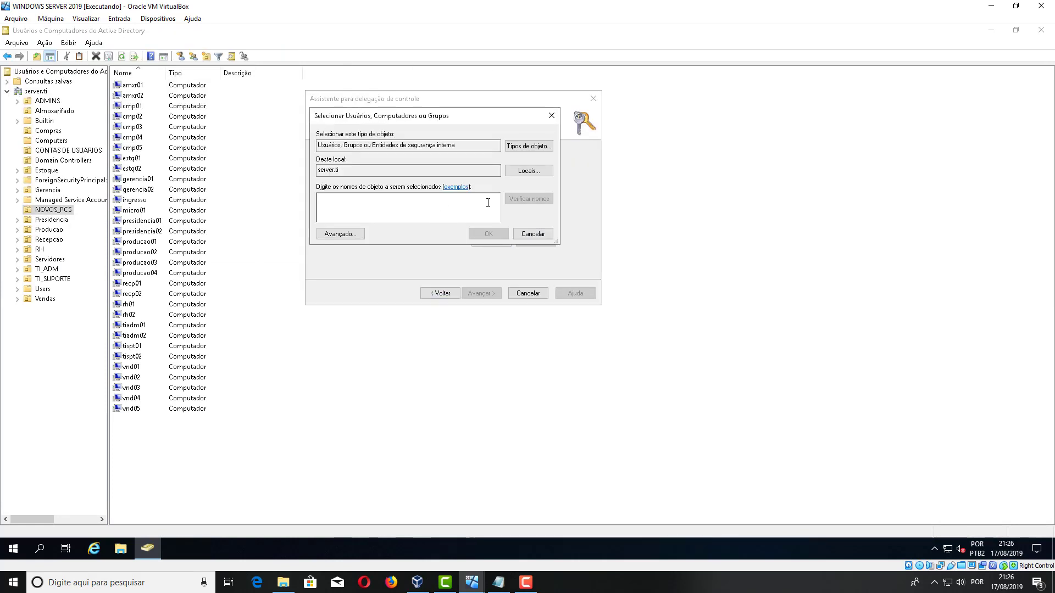
{"action": "left_click", "coordinate": [341, 234]}
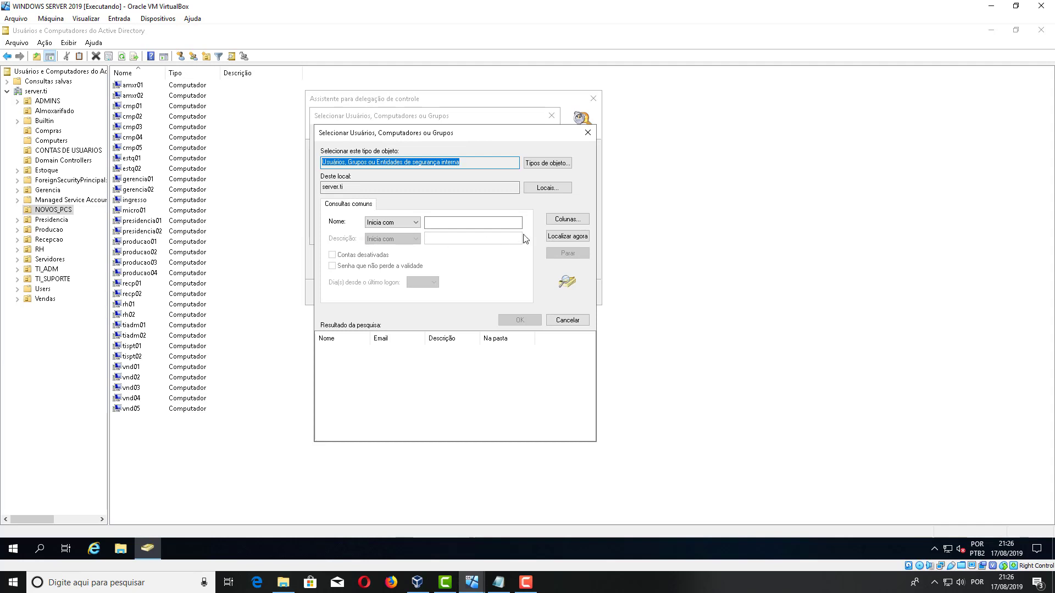
{"action": "left_click", "coordinate": [560, 236]}
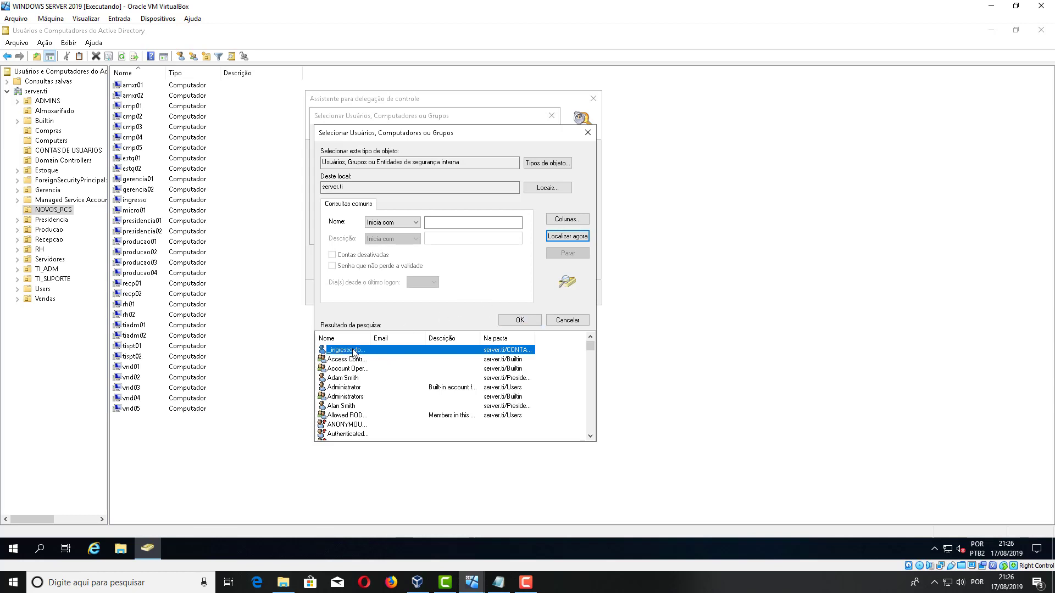
{"action": "left_click", "coordinate": [511, 320]}
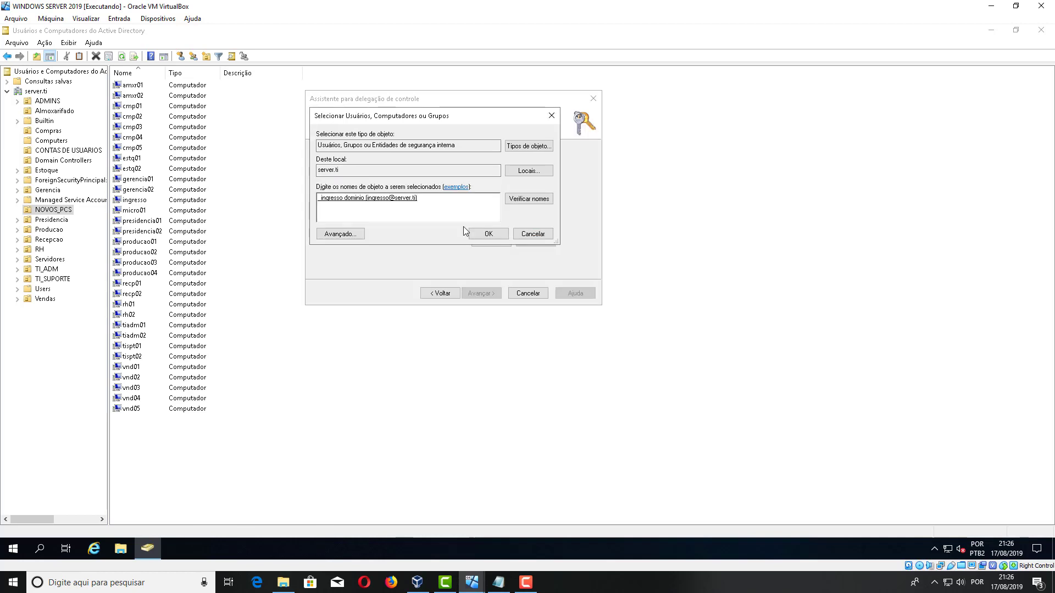
{"action": "left_click", "coordinate": [487, 234]}
{"action": "left_click", "coordinate": [490, 293]}
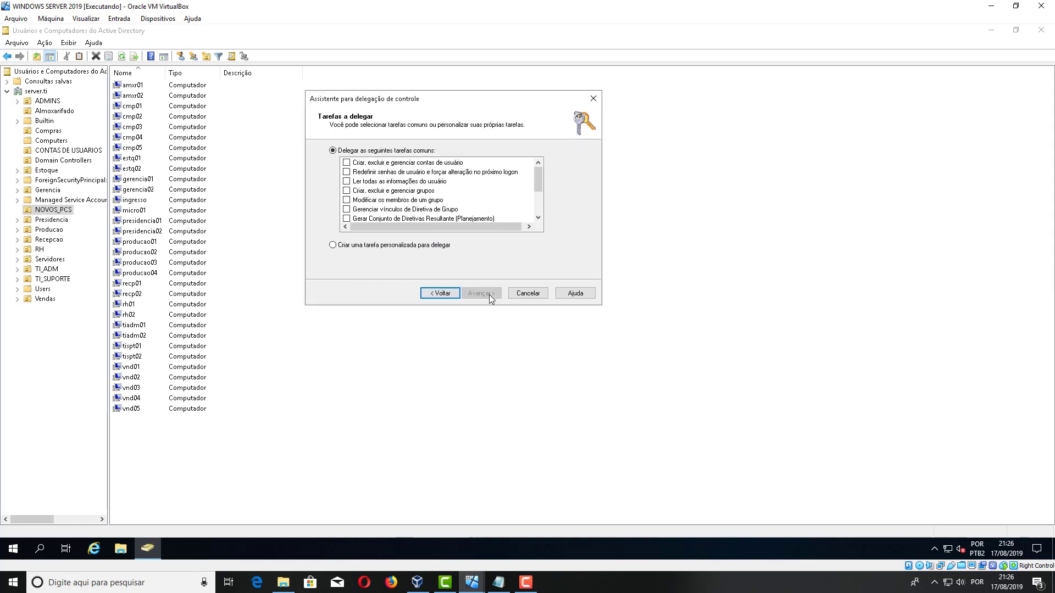
Define a custom task limited to computer and user objects, allowing their creation and deletion.
{"action": "left_click", "coordinate": [419, 247]}
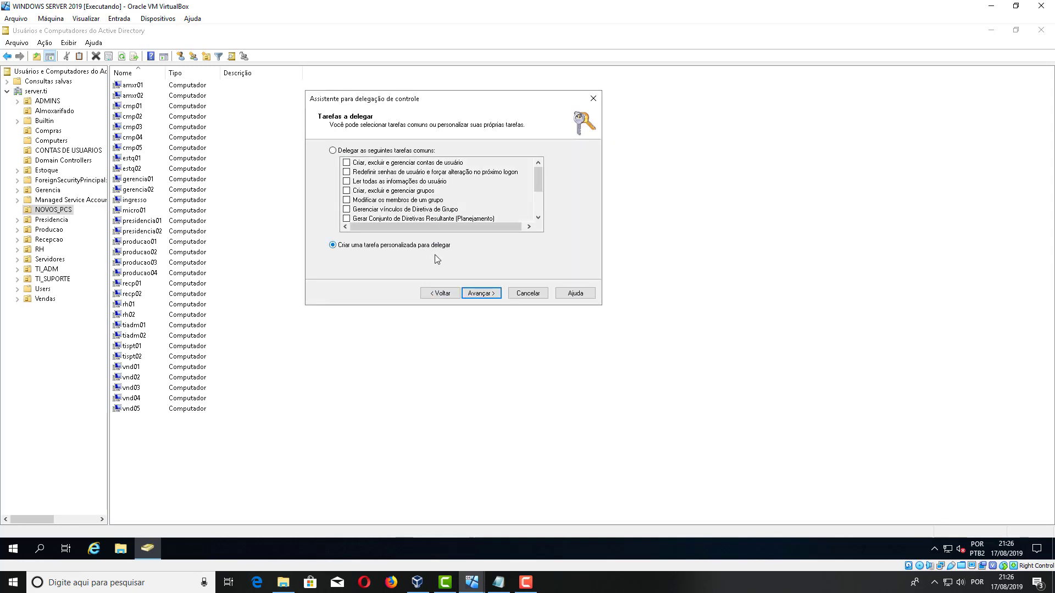
{"action": "left_click", "coordinate": [481, 294]}
{"action": "left_click", "coordinate": [377, 176]}
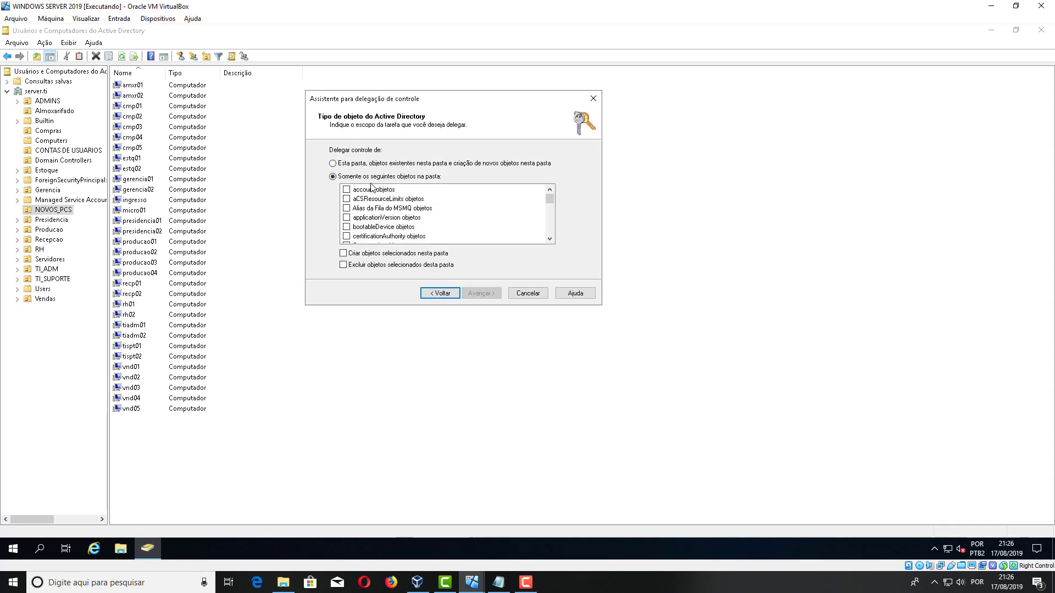
{"action": "left_click", "coordinate": [387, 201]}
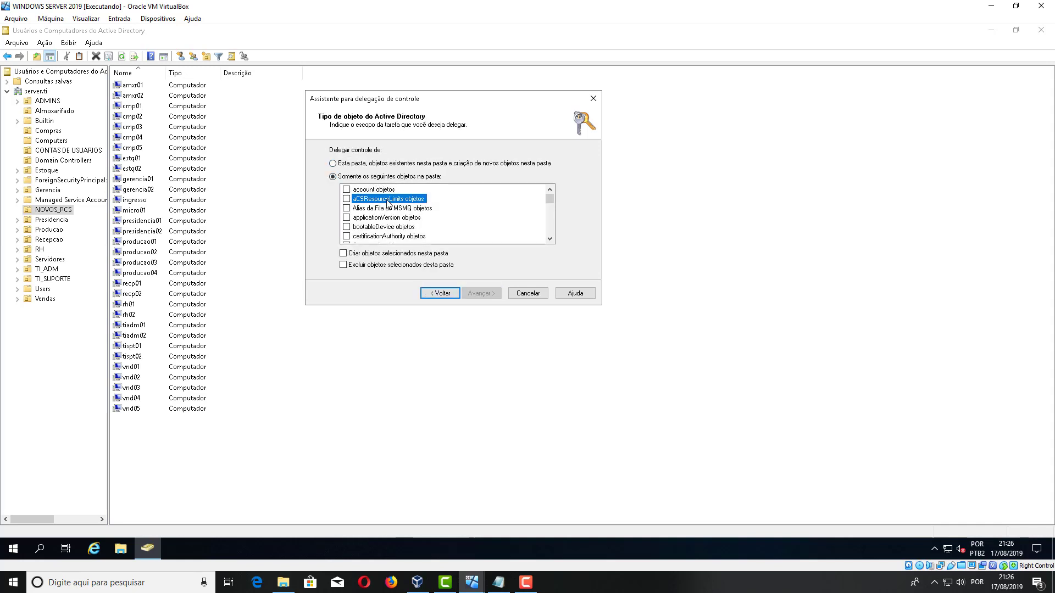
{"action": "type", "text": "co"}
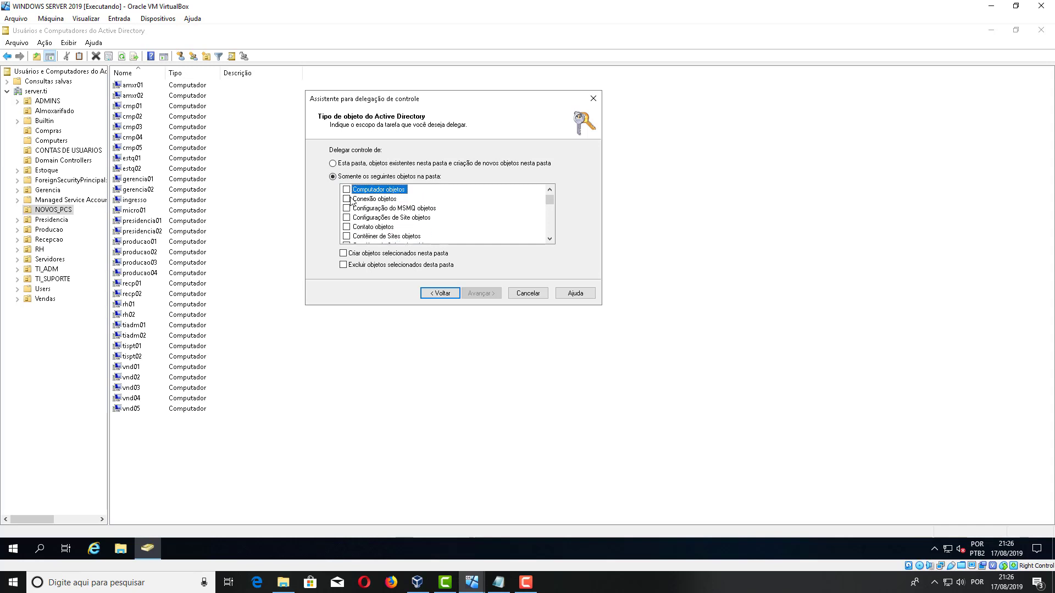
{"action": "left_click", "coordinate": [346, 190]}
{"action": "left_click", "coordinate": [377, 200]}
{"action": "key", "text": "u"}
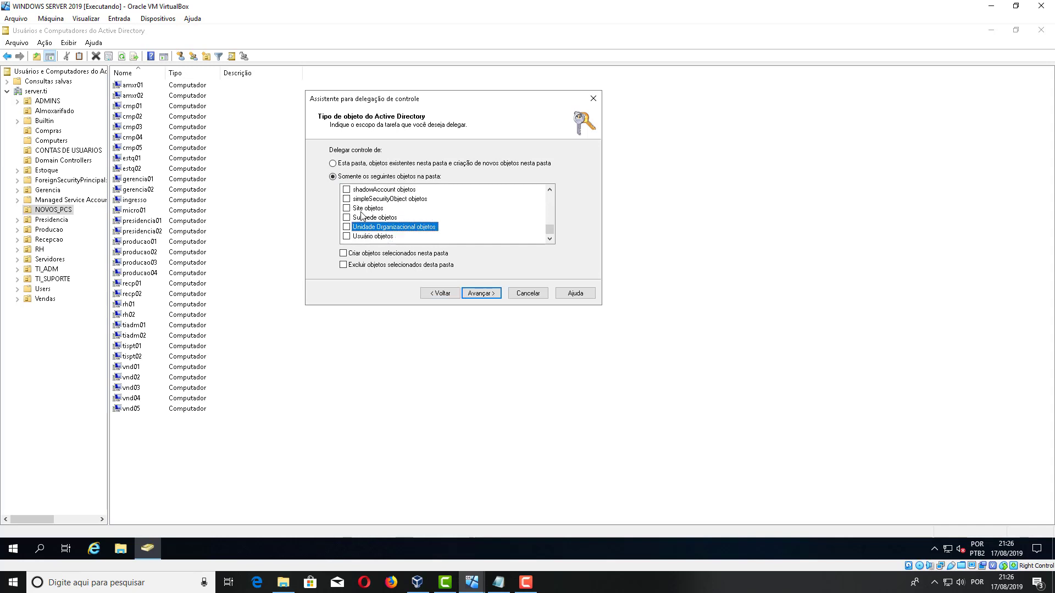
{"action": "left_click", "coordinate": [367, 254]}
{"action": "left_click", "coordinate": [383, 266]}
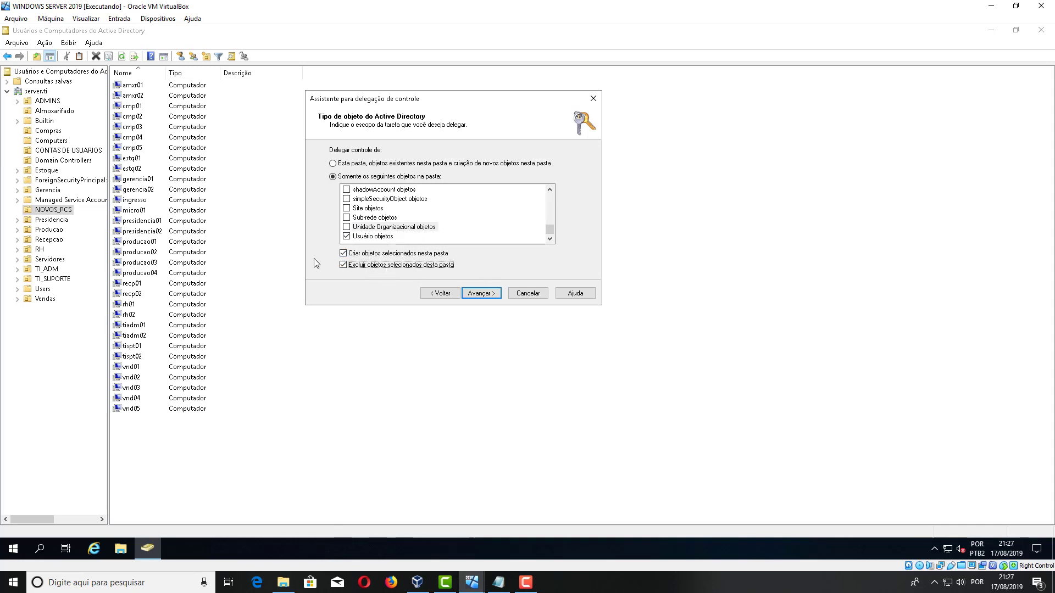
Grant Full Control permissions and finish the delegation wizard.
{"action": "left_click", "coordinate": [482, 293]}
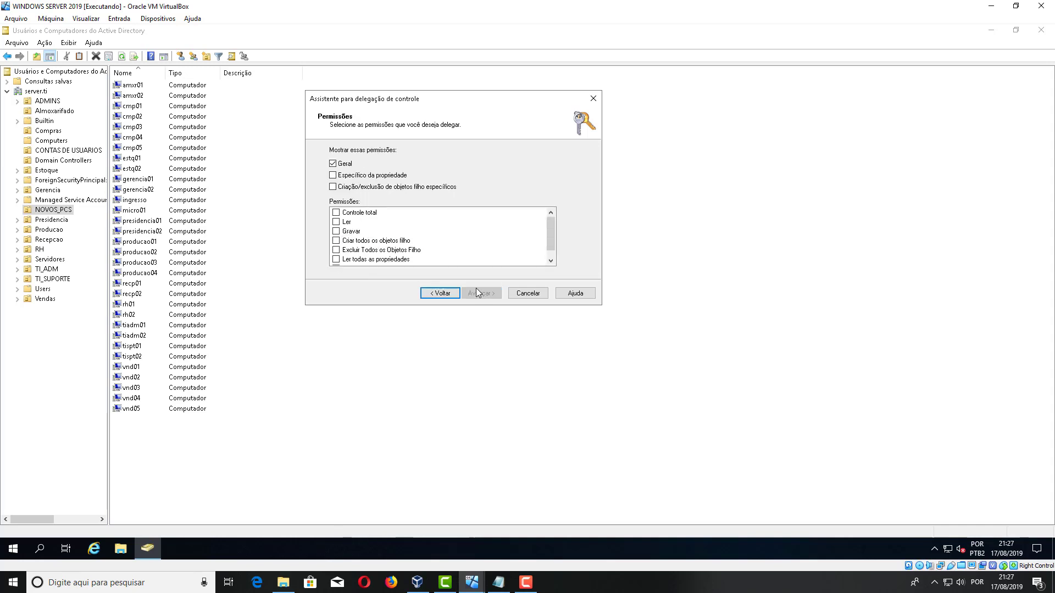
{"action": "left_click", "coordinate": [336, 213]}
{"action": "left_click", "coordinate": [482, 294]}
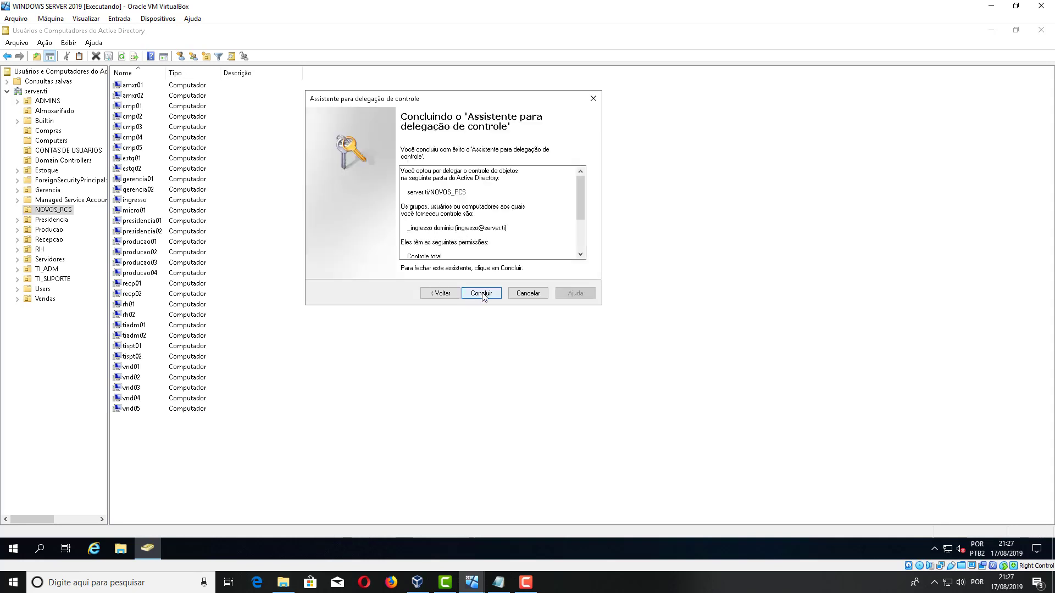
{"action": "left_click", "coordinate": [482, 294]}
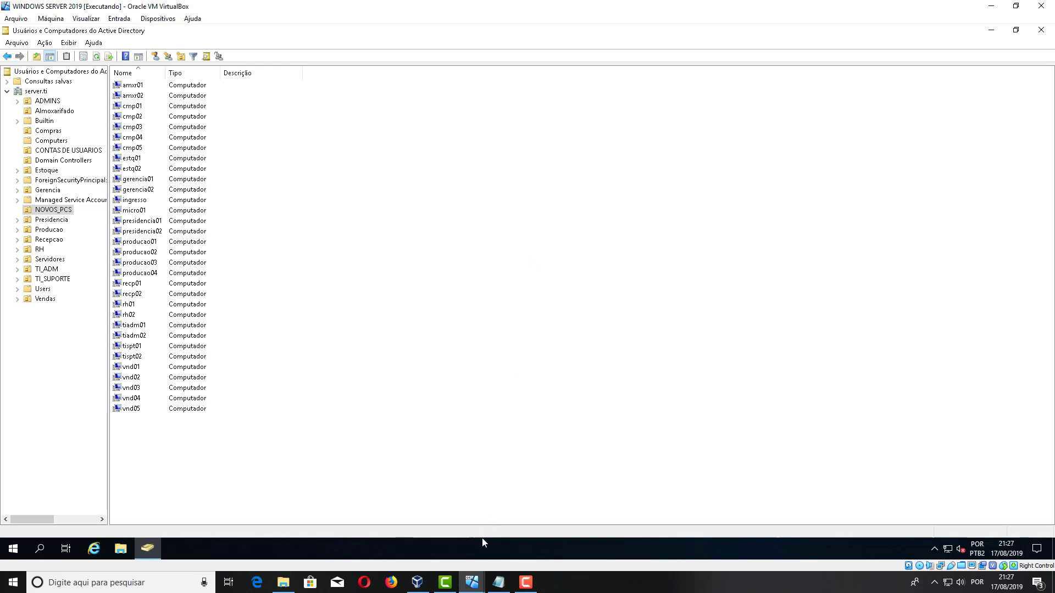
Switch to the Windows 7 virtual machine.
{"action": "mouse_move", "coordinate": [471, 581]}
{"action": "left_click", "coordinate": [514, 556]}
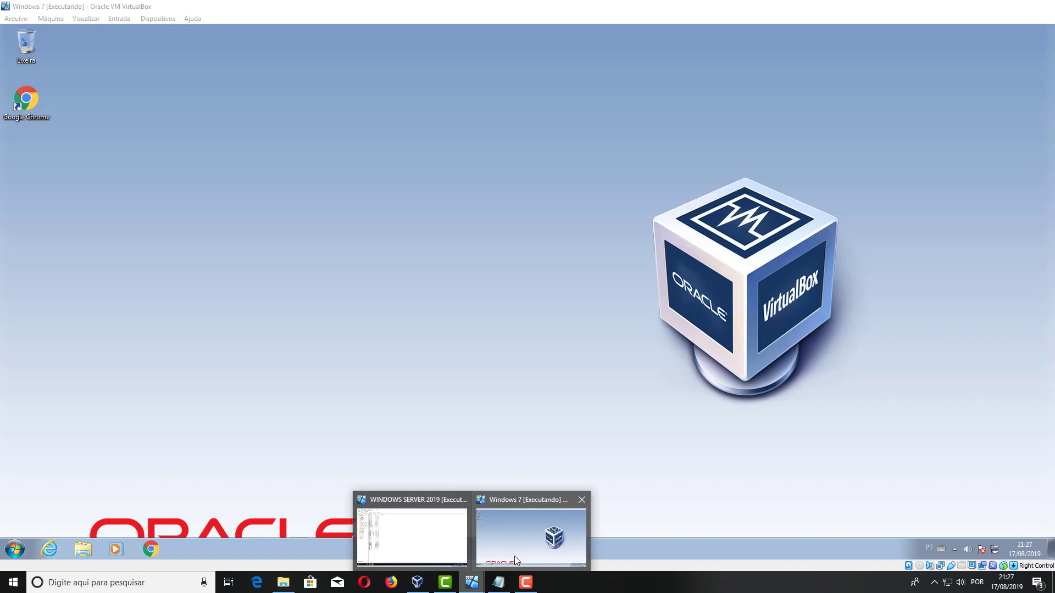
{"action": "left_click", "coordinate": [514, 556]}
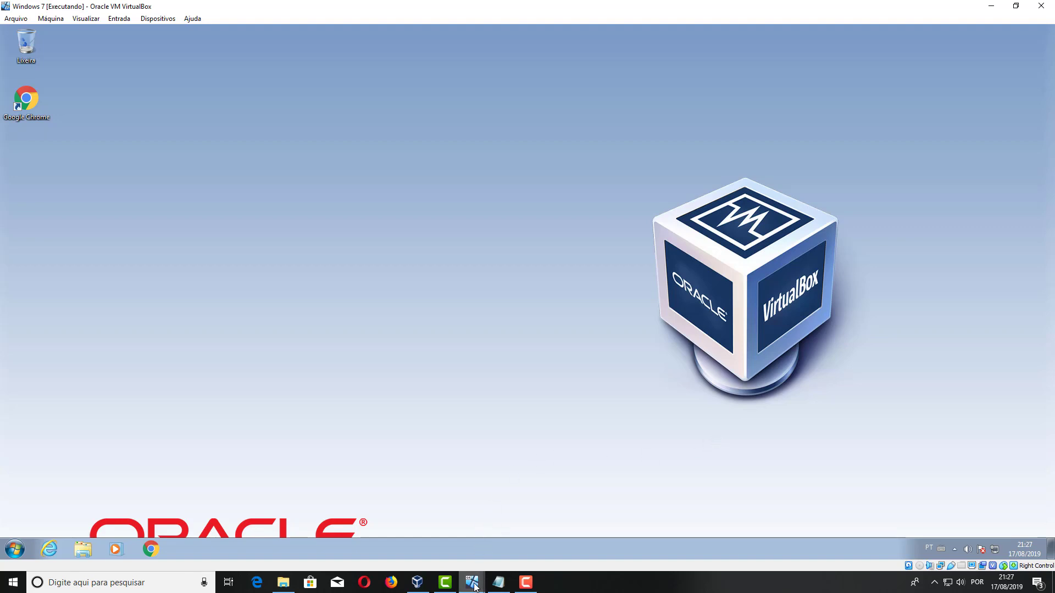
View Conexão local details (IP 192.168.1.120, DNS 192.168.1.110), then return to the server VM.
{"action": "mouse_move", "coordinate": [474, 582]}
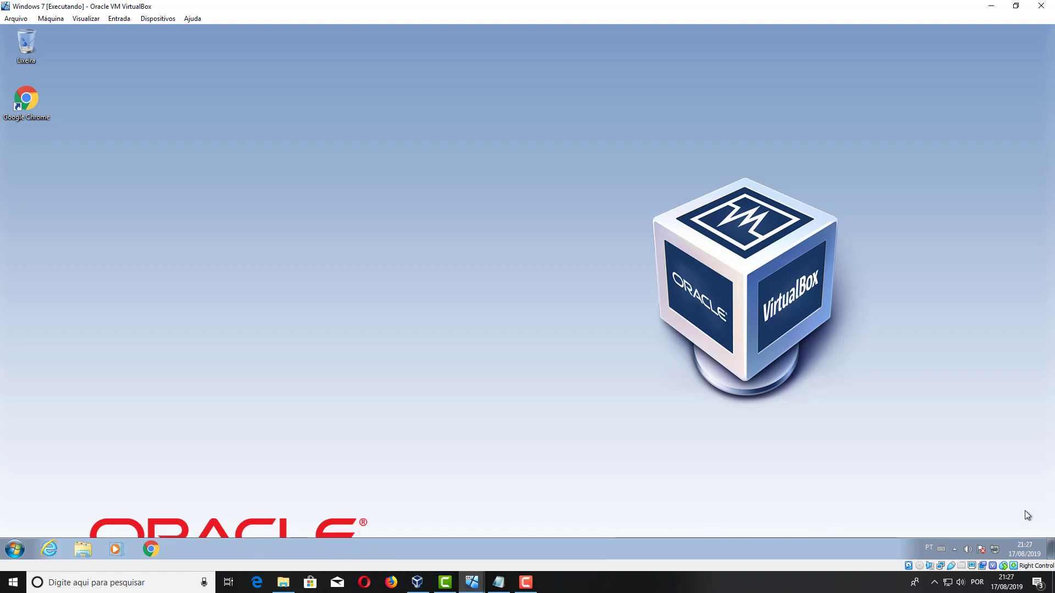
{"action": "right_click", "coordinate": [996, 549]}
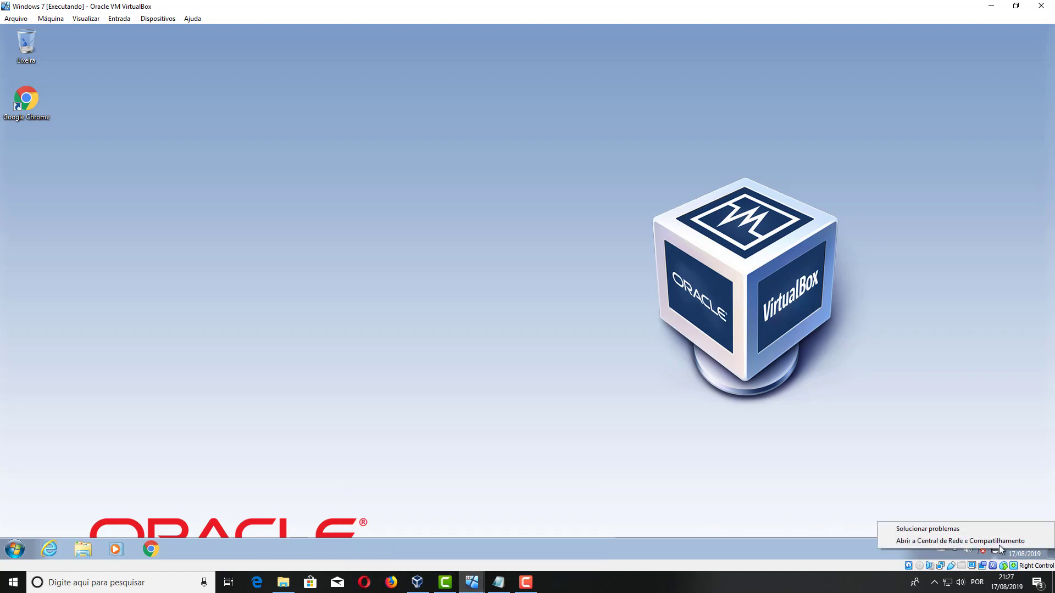
{"action": "left_click", "coordinate": [999, 545]}
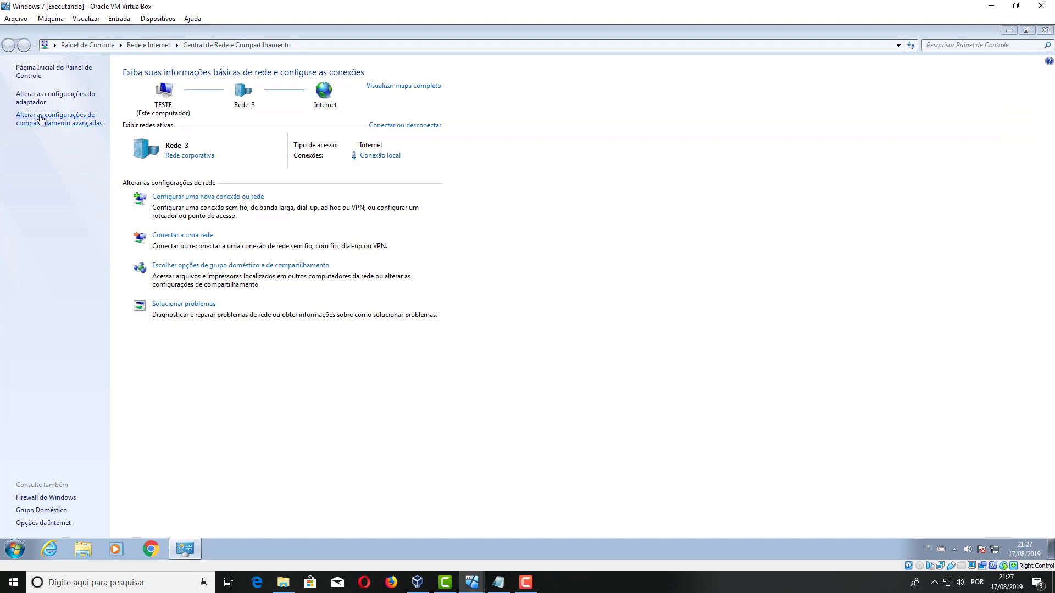
{"action": "left_click", "coordinate": [64, 98]}
{"action": "left_click", "coordinate": [73, 100]}
{"action": "double_click", "coordinate": [73, 97]}
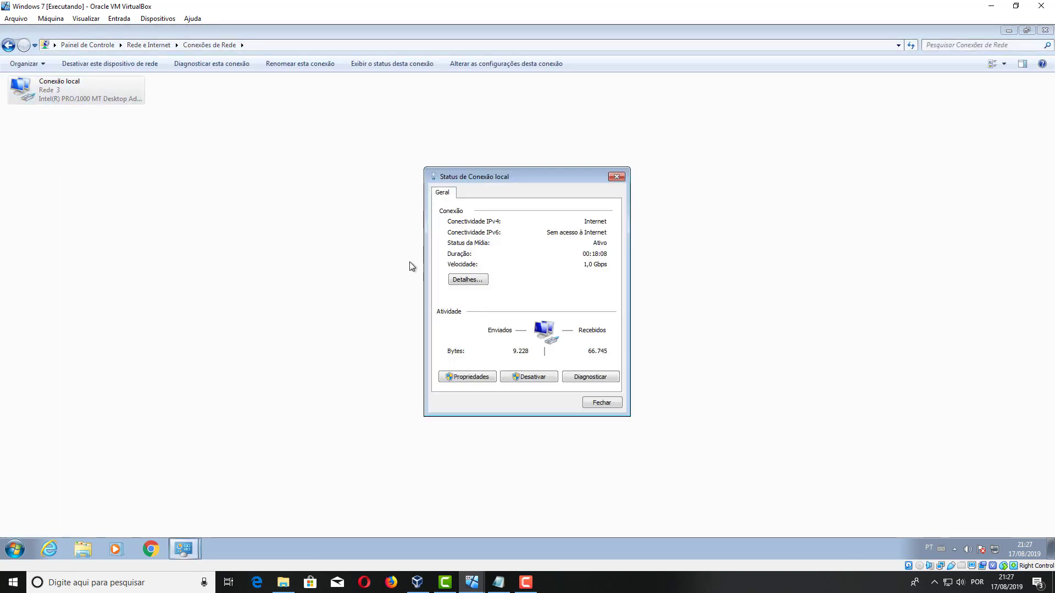
{"action": "left_click", "coordinate": [467, 280]}
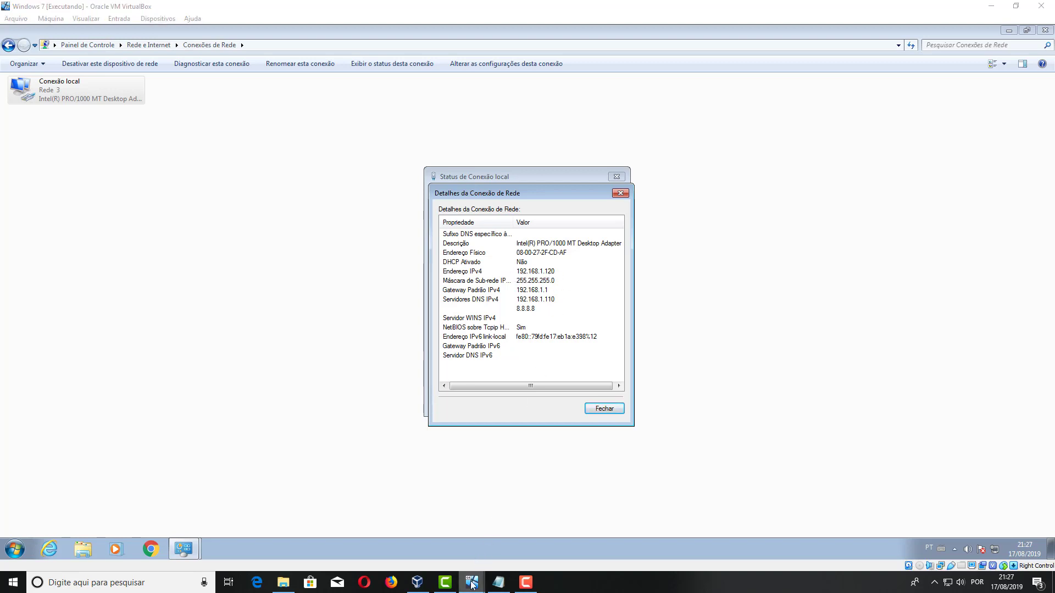
{"action": "mouse_move", "coordinate": [471, 581]}
{"action": "left_click", "coordinate": [437, 546]}
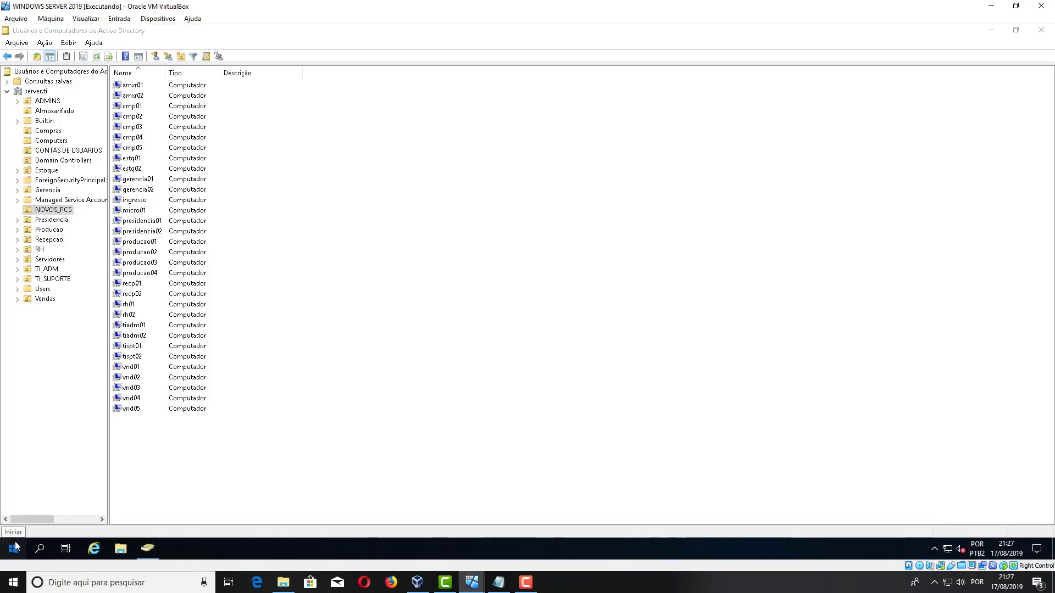
Open the server's Ethernet connection details showing IPv4 192.168.1.110 and gateway 192.168.1.1.
{"action": "left_click", "coordinate": [47, 551]}
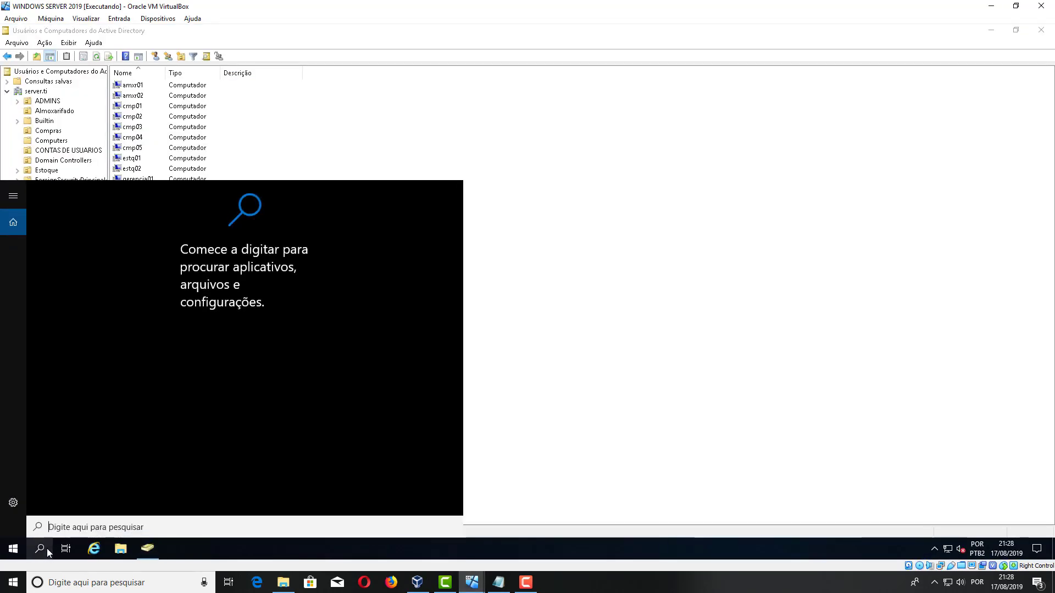
{"action": "type", "text": "pain"}
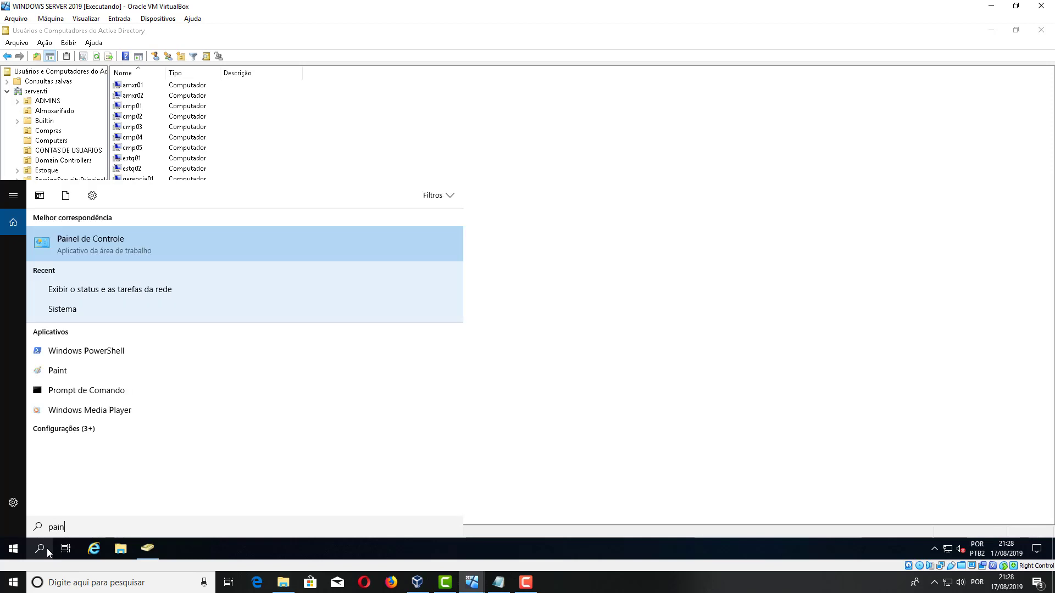
{"action": "left_click", "coordinate": [137, 291]}
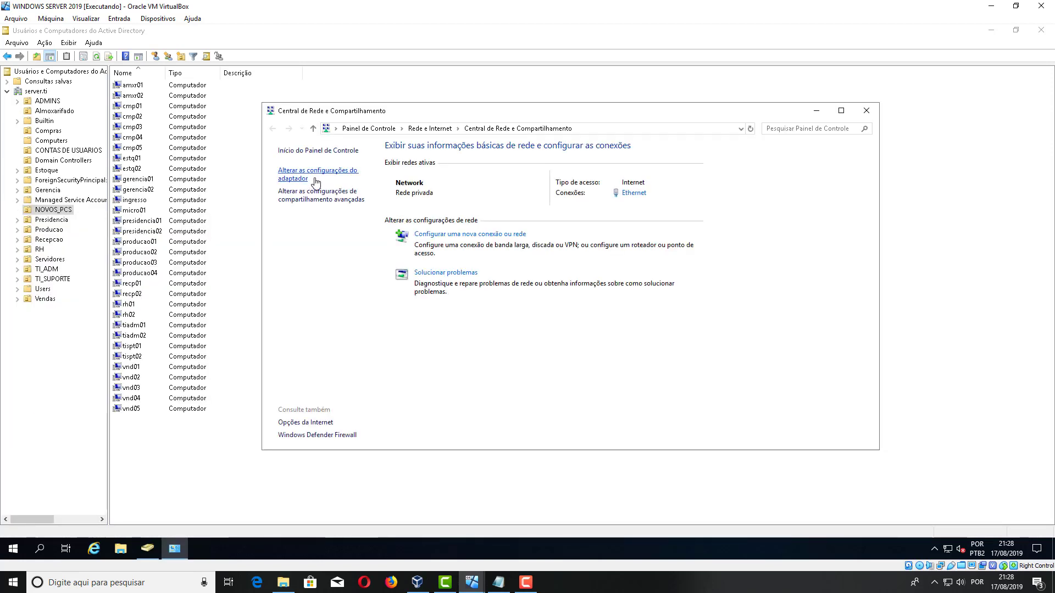
{"action": "left_click", "coordinate": [310, 179]}
{"action": "double_click", "coordinate": [317, 181]}
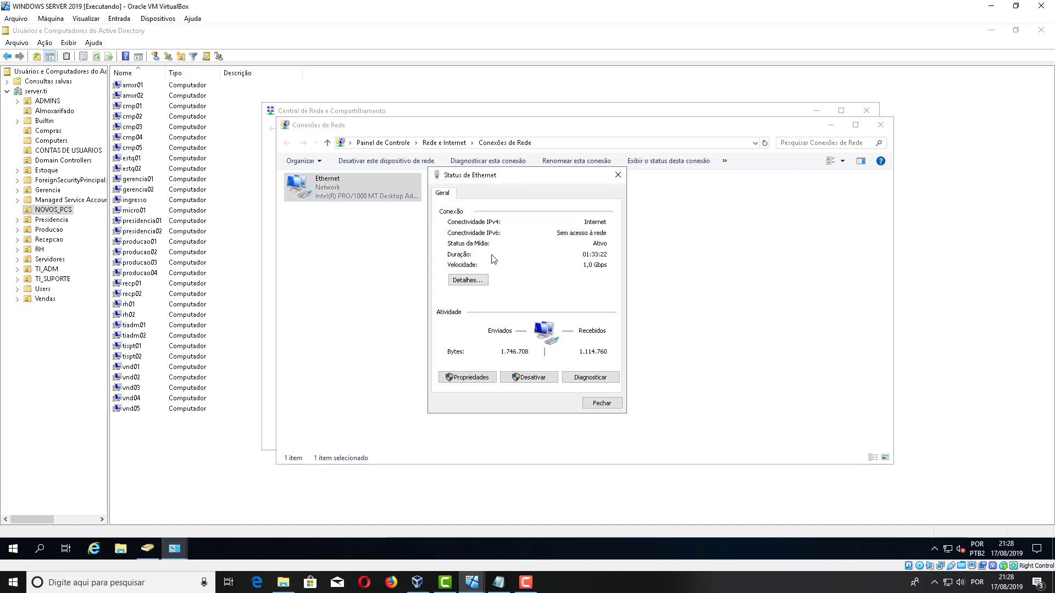
{"action": "left_click", "coordinate": [478, 281]}
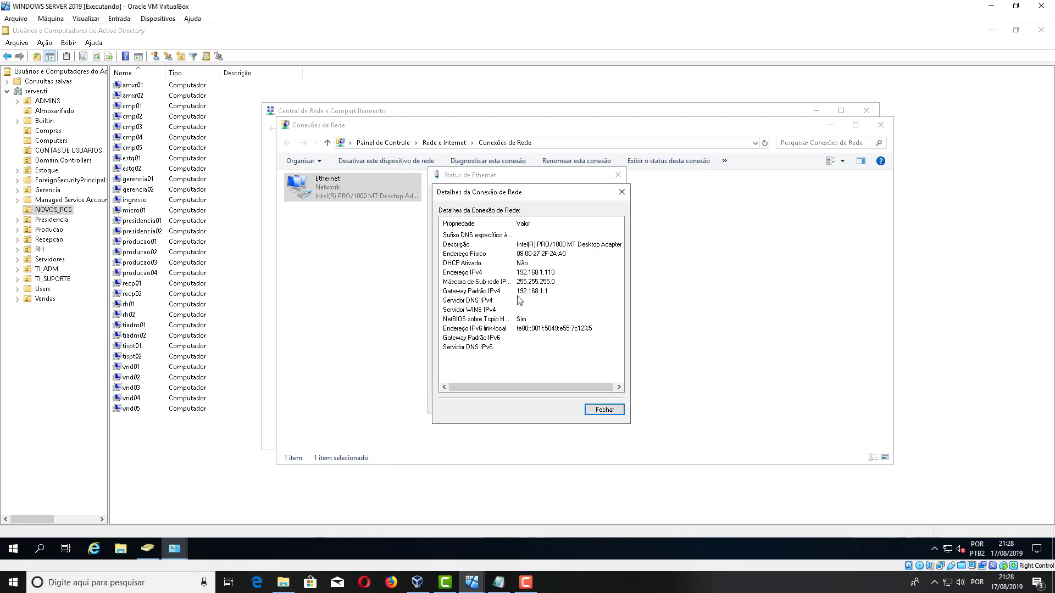
Close the server's network details, status, connections and sharing center windows.
{"action": "left_click", "coordinate": [613, 413]}
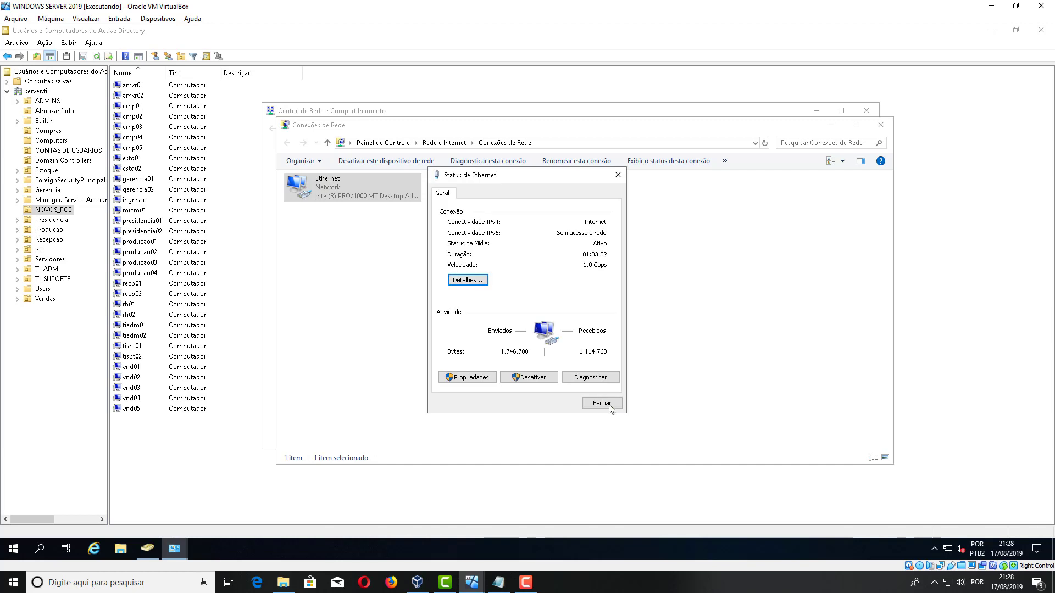
{"action": "left_click", "coordinate": [609, 409]}
{"action": "left_click", "coordinate": [884, 128]}
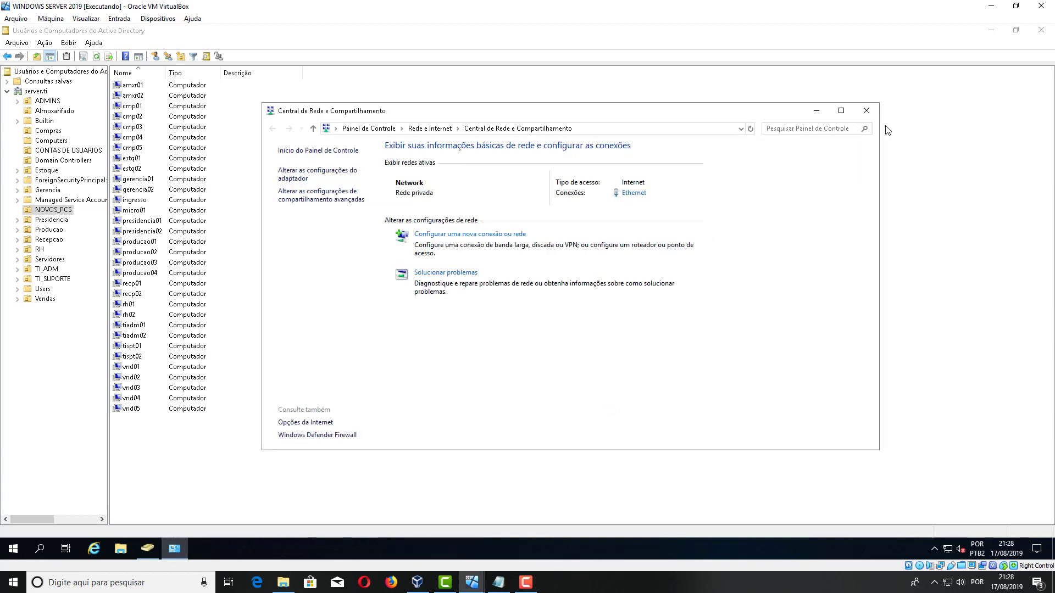
{"action": "left_click", "coordinate": [875, 109]}
{"action": "left_click", "coordinate": [472, 583]}
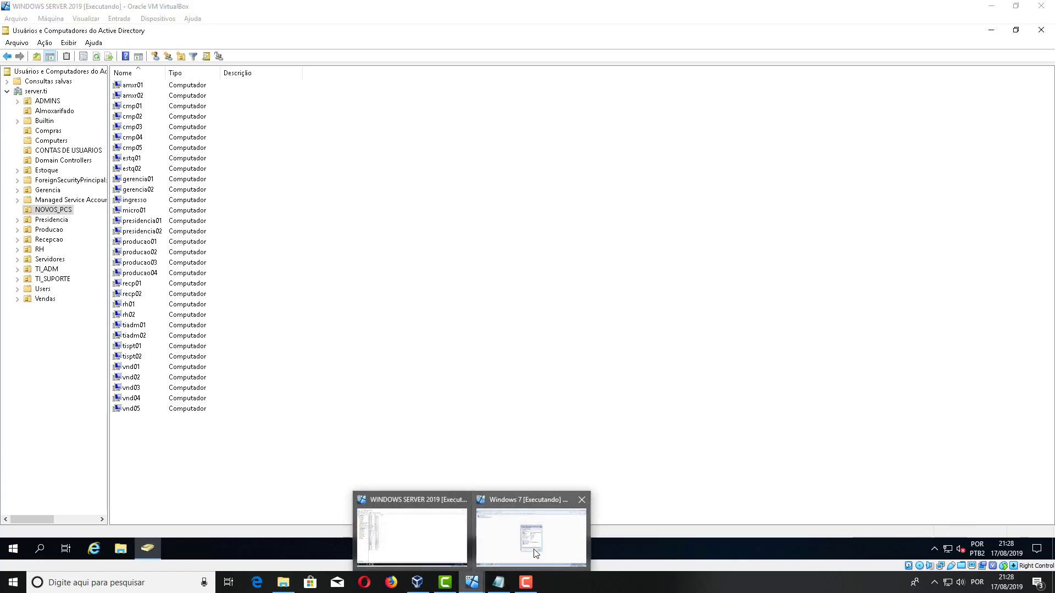
On Windows 7, close the Conexão local details, status and Network Connections windows.
{"action": "left_click", "coordinate": [524, 539]}
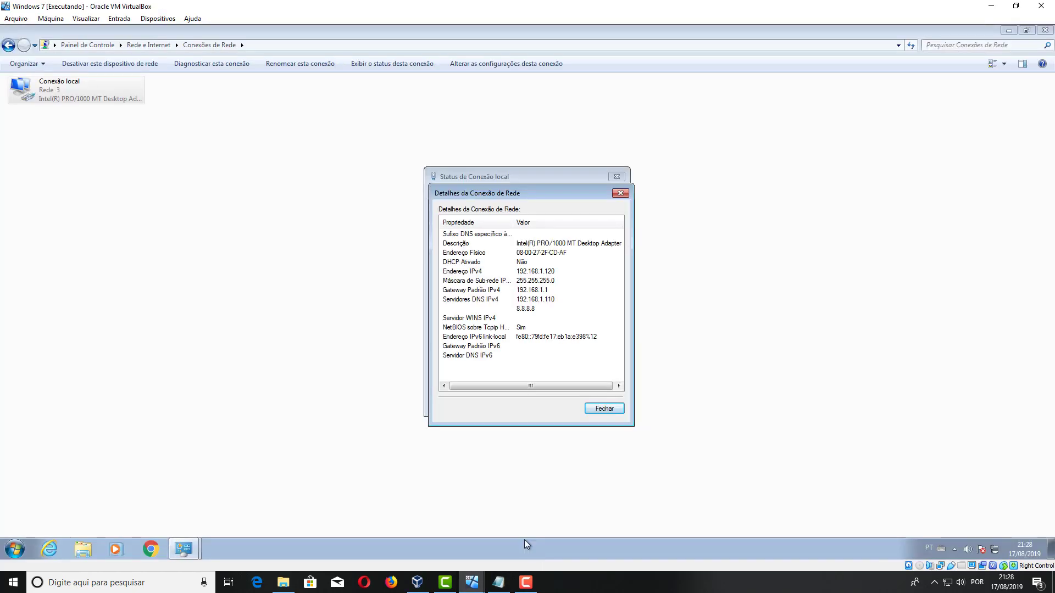
{"action": "left_click", "coordinate": [548, 302]}
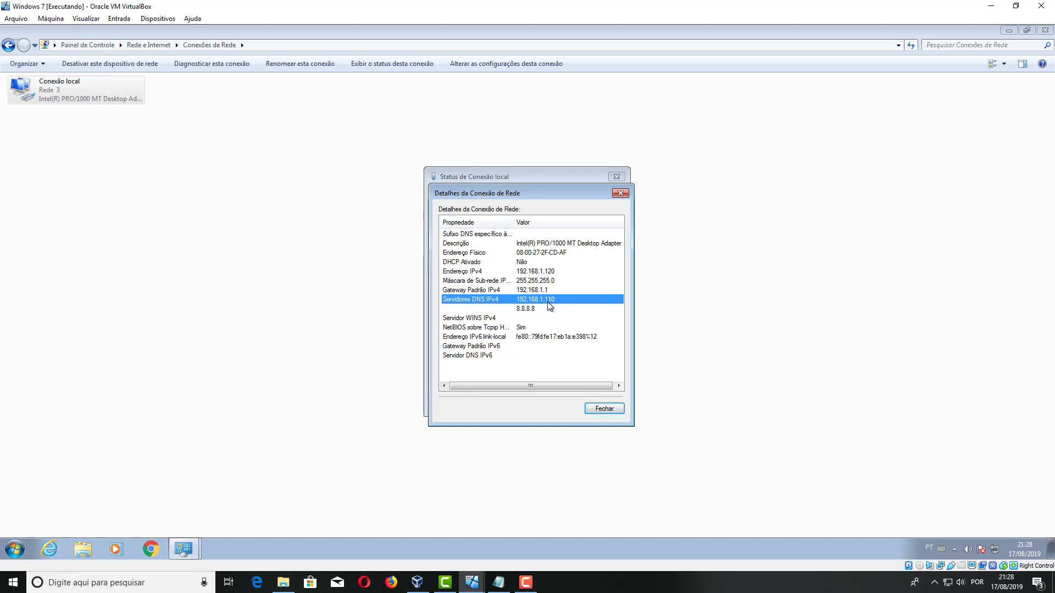
{"action": "left_click", "coordinate": [594, 407]}
{"action": "left_click", "coordinate": [605, 404]}
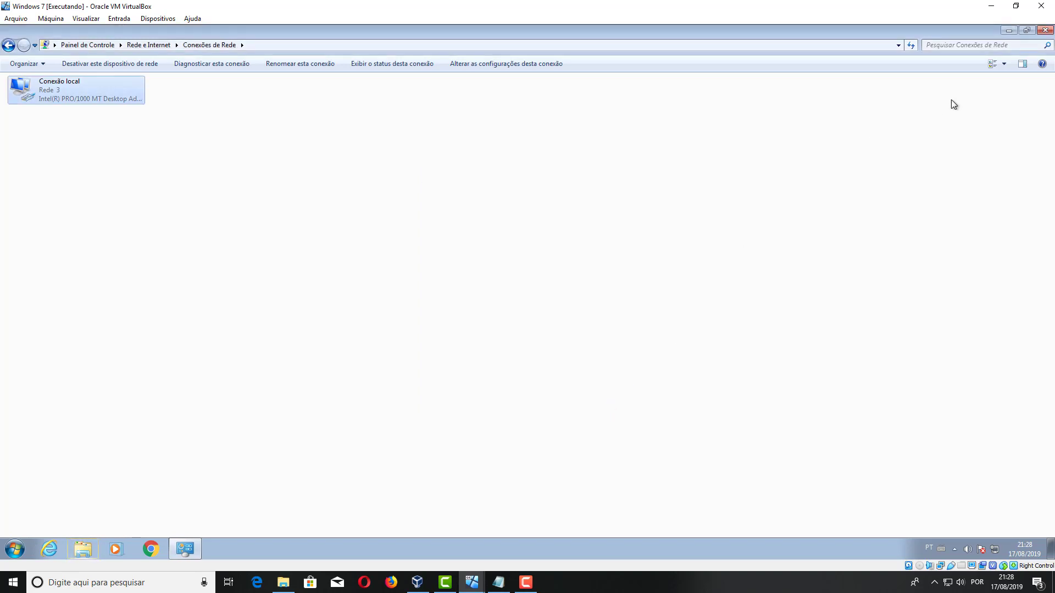
{"action": "left_click", "coordinate": [1045, 30]}
Refresh the Windows 7 desktop and dismiss the Start menu.
{"action": "right_click", "coordinate": [403, 245]}
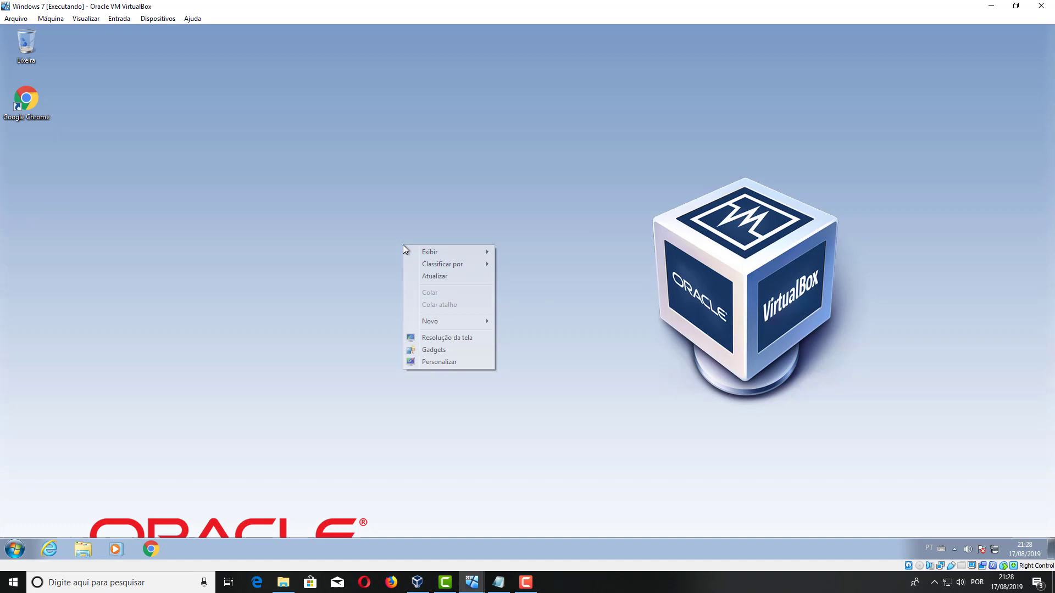
{"action": "left_click", "coordinate": [429, 278]}
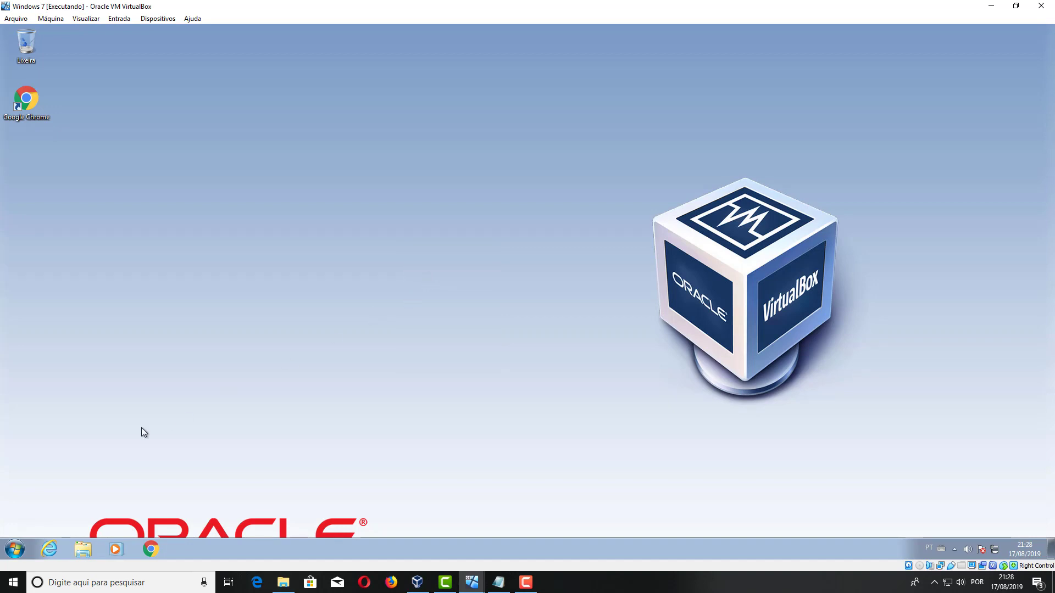
{"action": "left_click", "coordinate": [14, 549]}
{"action": "left_click", "coordinate": [411, 416]}
Open the Computer Name change dialog via Control Panel > System > Advanced system settings.
{"action": "left_click", "coordinate": [15, 549]}
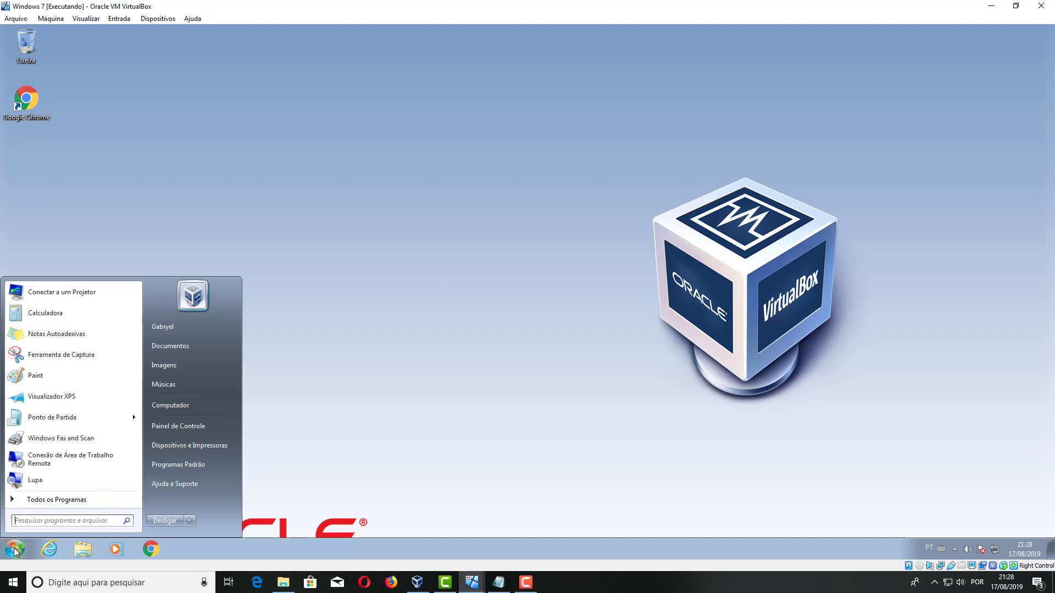
{"action": "left_click", "coordinate": [169, 426]}
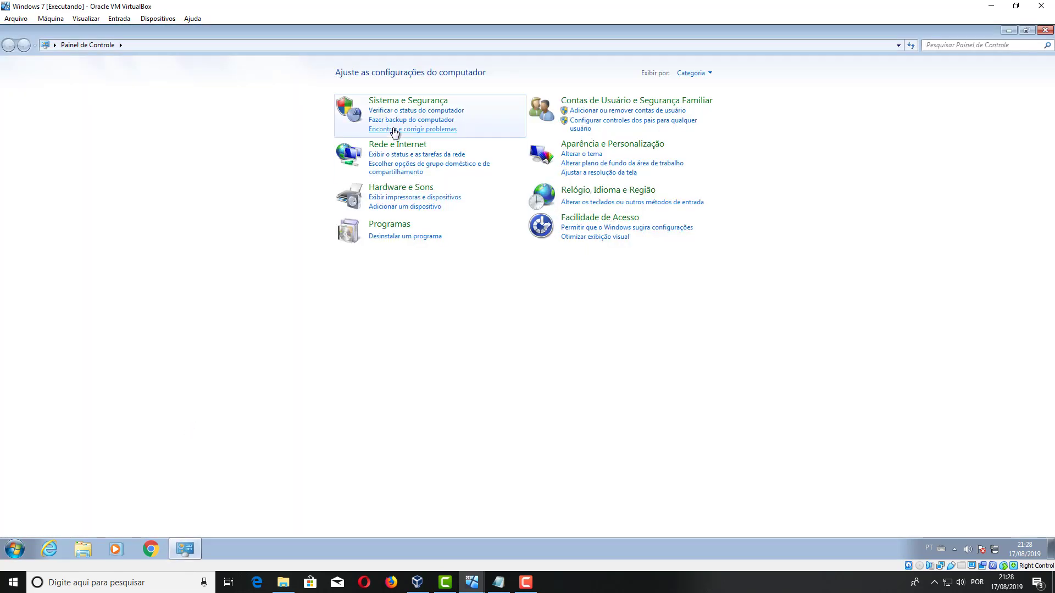
{"action": "left_click", "coordinate": [412, 102]}
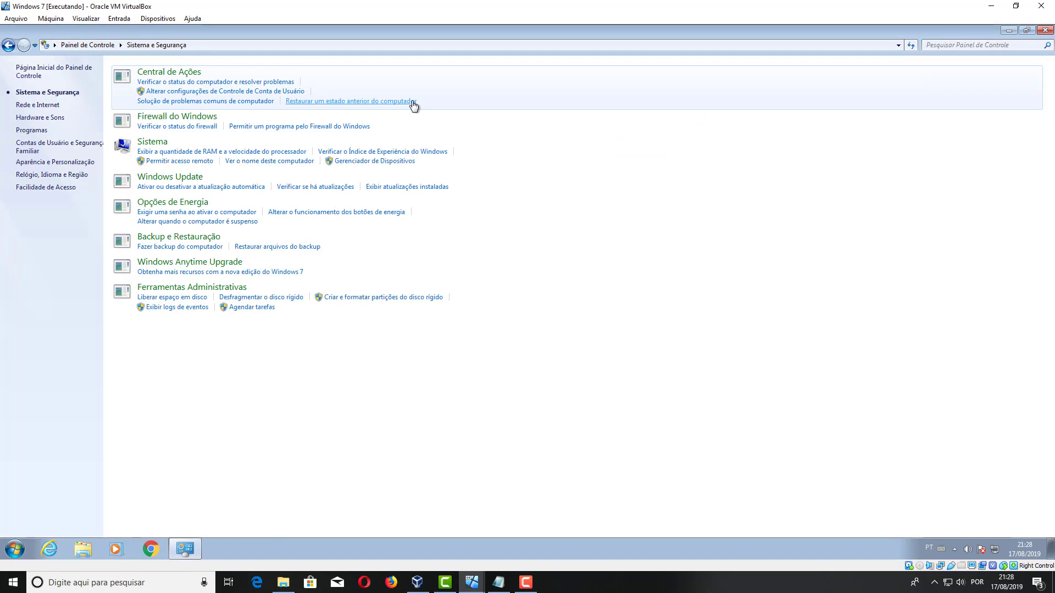
{"action": "left_click", "coordinate": [159, 142]}
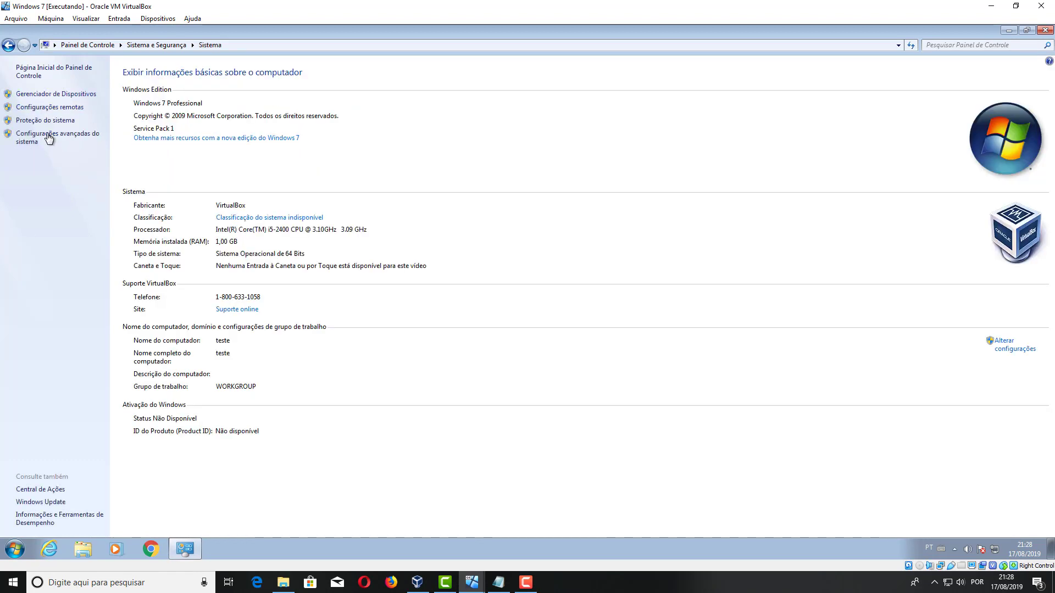
{"action": "left_click", "coordinate": [48, 137]}
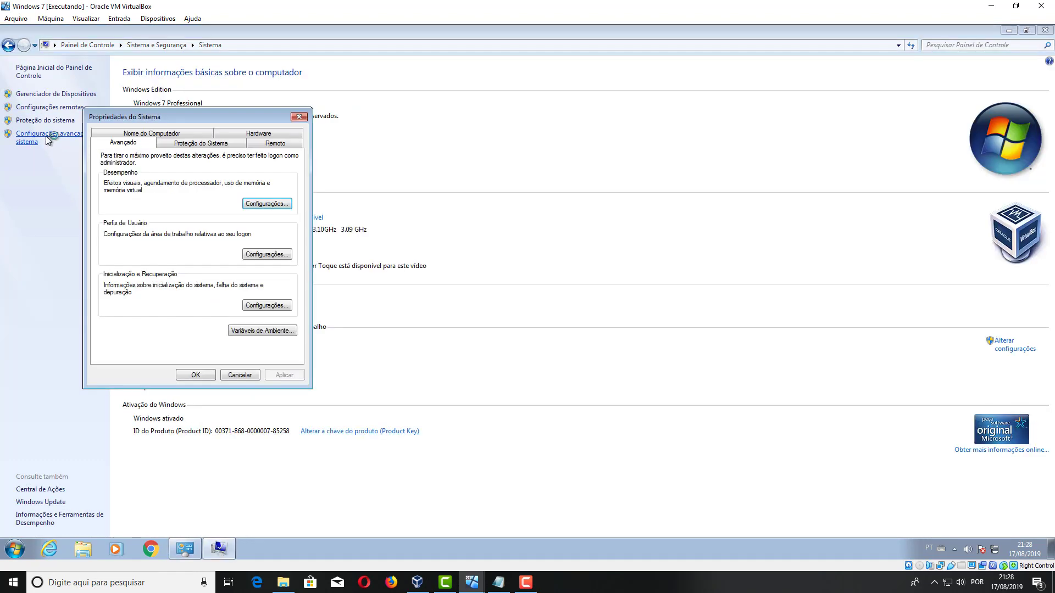
{"action": "left_click", "coordinate": [165, 134]}
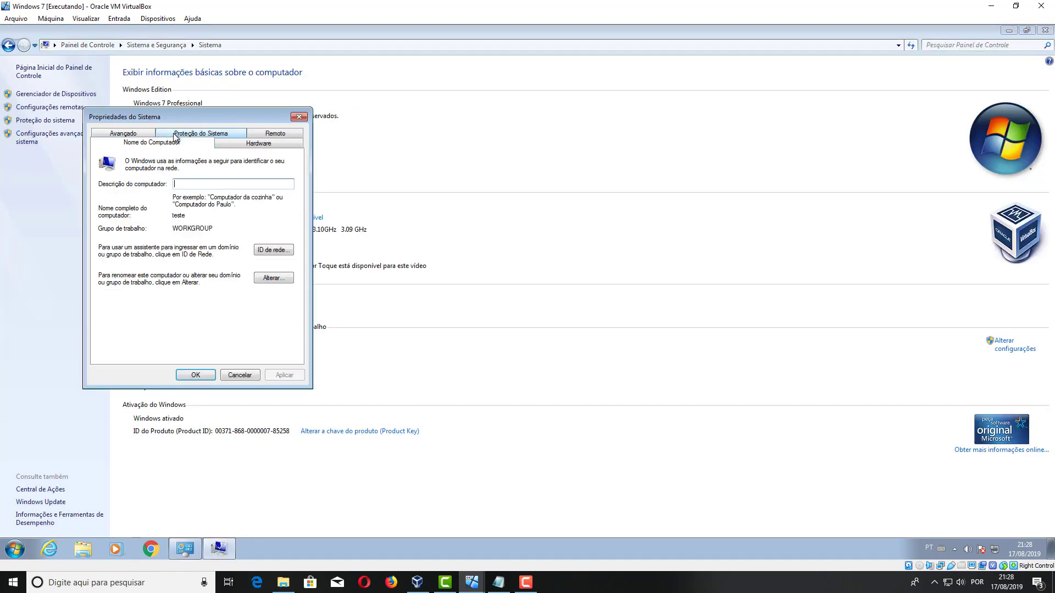
{"action": "left_click", "coordinate": [271, 279]}
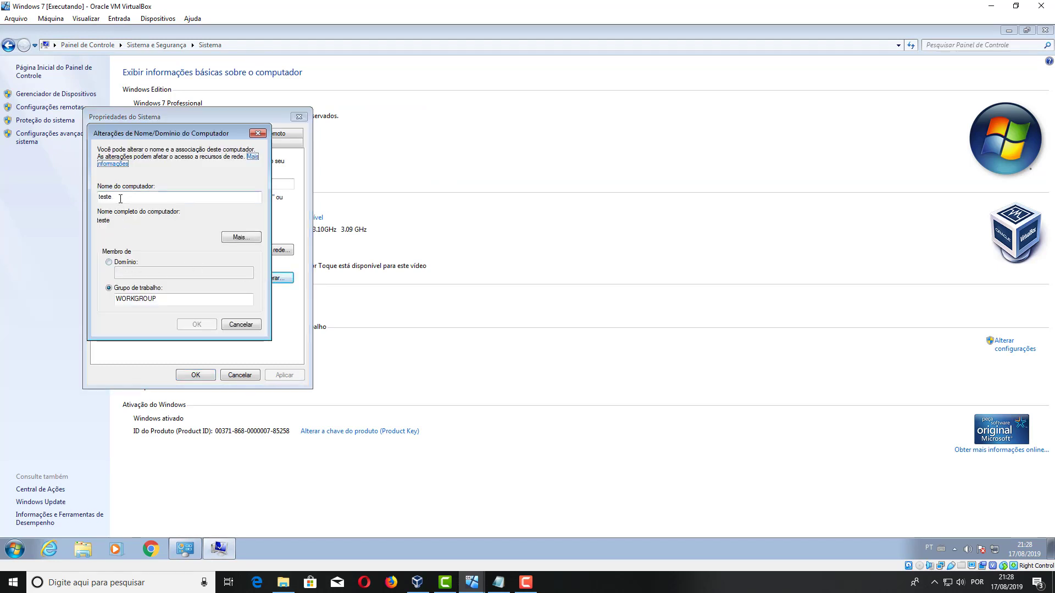
Choose Domain membership and rename the computer from teste to amxr01.
{"action": "left_click", "coordinate": [124, 263]}
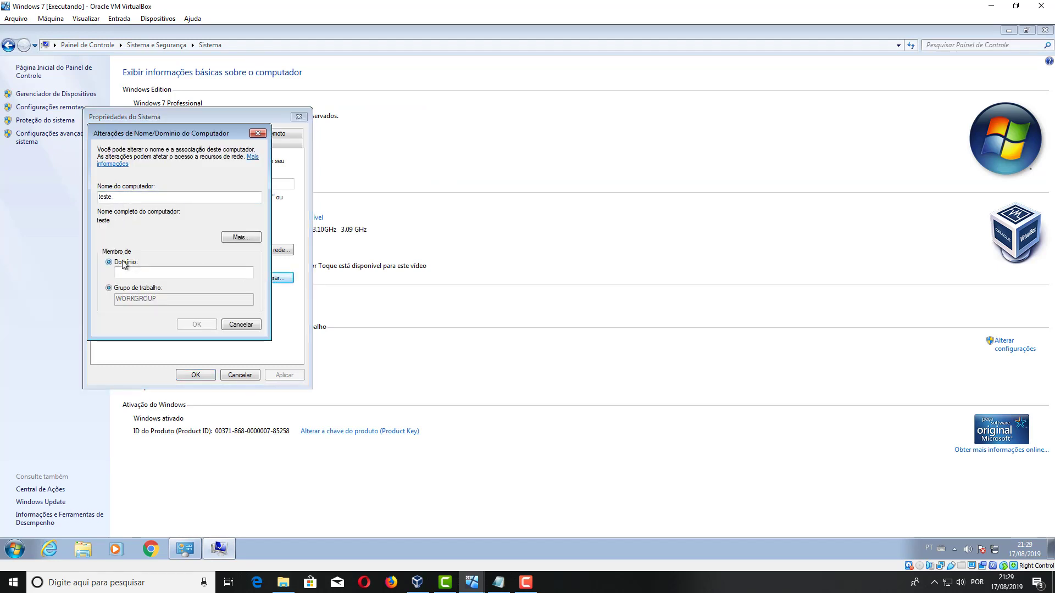
{"action": "double_click", "coordinate": [140, 196]}
{"action": "key", "text": "BackSpace"}
{"action": "type", "text": "amxr01"}
{"action": "left_click", "coordinate": [147, 272]}
{"action": "left_click", "coordinate": [470, 583]}
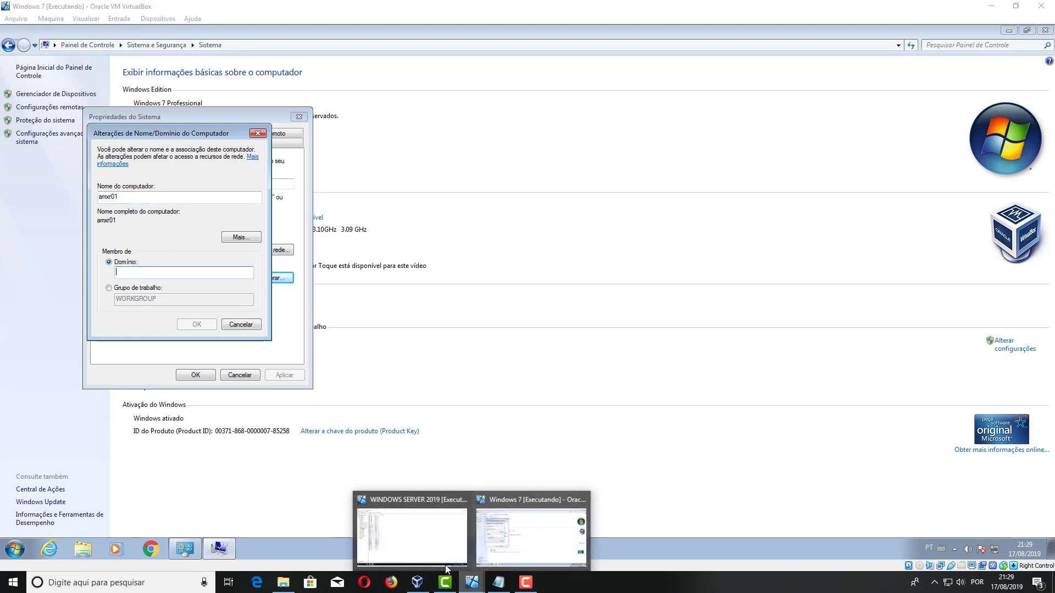
Enter server.ti as amxr01's domain and submit the join request.
{"action": "left_click", "coordinate": [446, 566]}
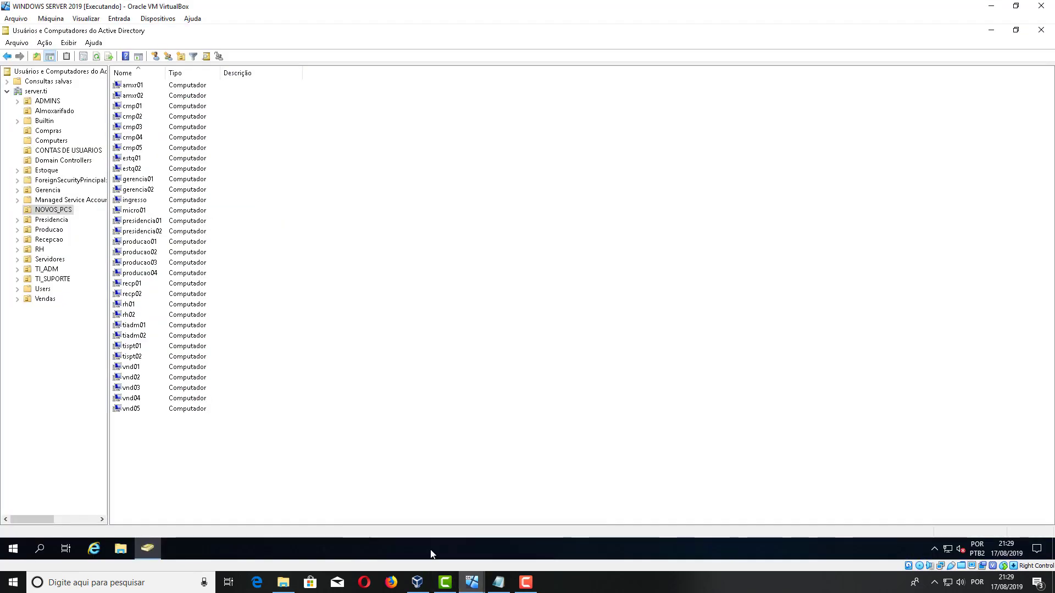
{"action": "left_click", "coordinate": [37, 91]}
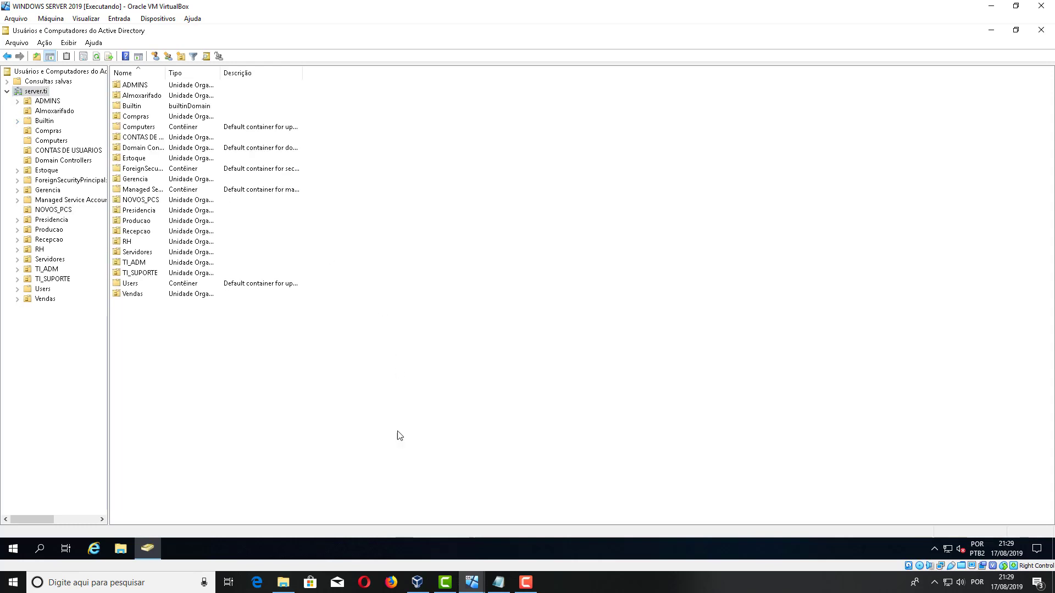
{"action": "mouse_move", "coordinate": [472, 582]}
{"action": "left_click", "coordinate": [515, 534]}
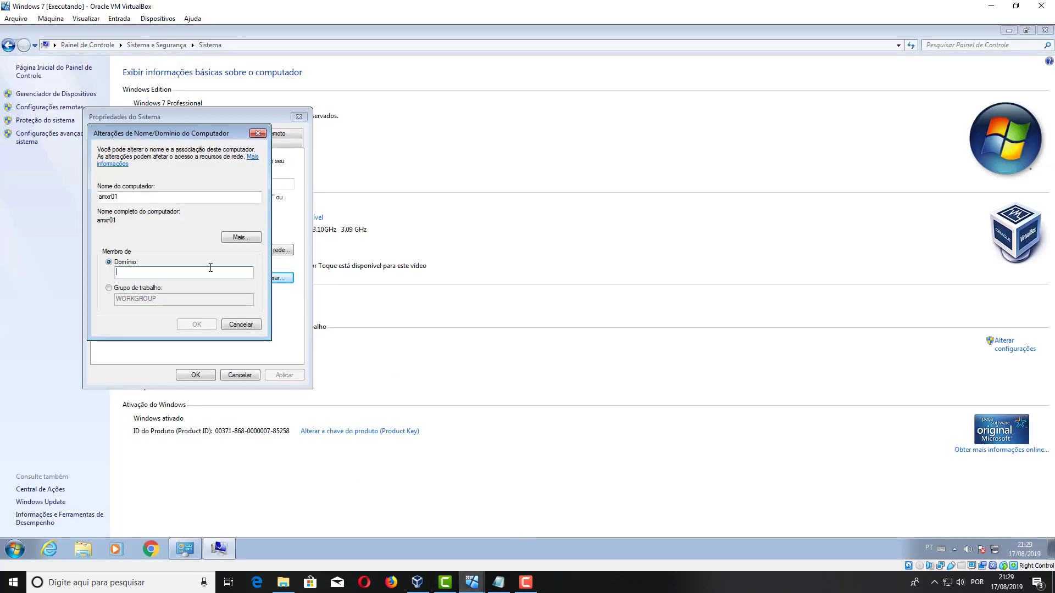
{"action": "type", "text": "server"}
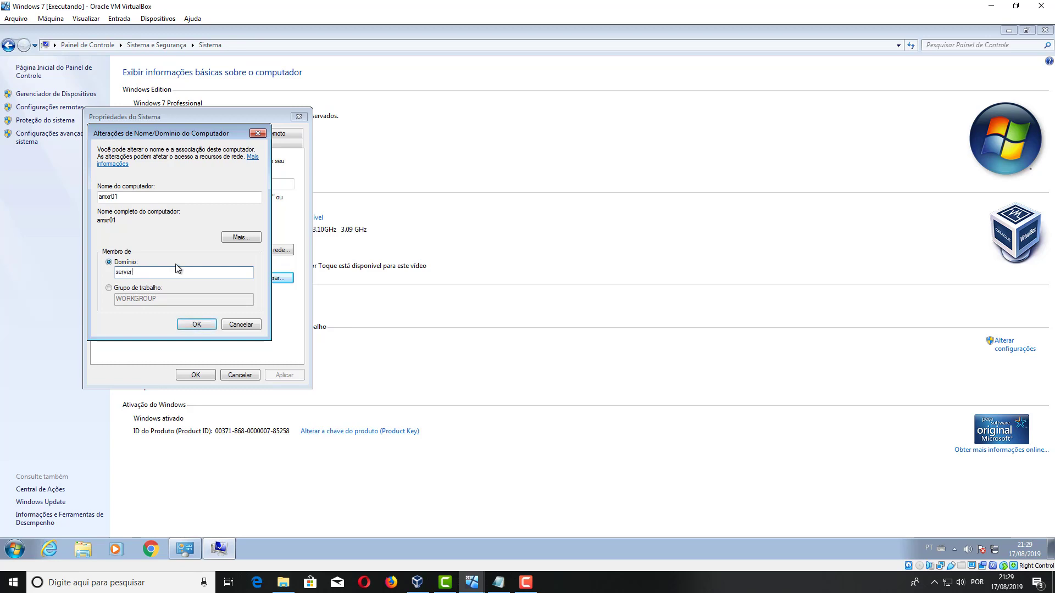
{"action": "type", "text": ".ti"}
{"action": "left_click", "coordinate": [195, 324]}
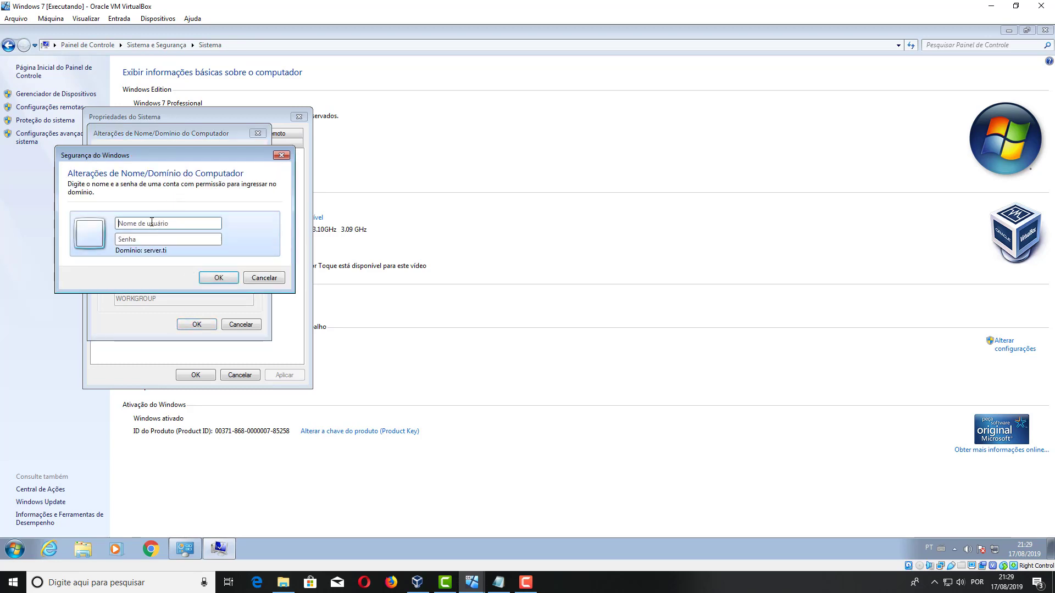
Authenticate with the domain administrator credentials, acknowledge the welcome and restart messages, and close System Properties.
{"action": "left_click", "coordinate": [142, 220]}
{"action": "type", "text": "•••••••••"}
{"action": "key", "text": "Return"}
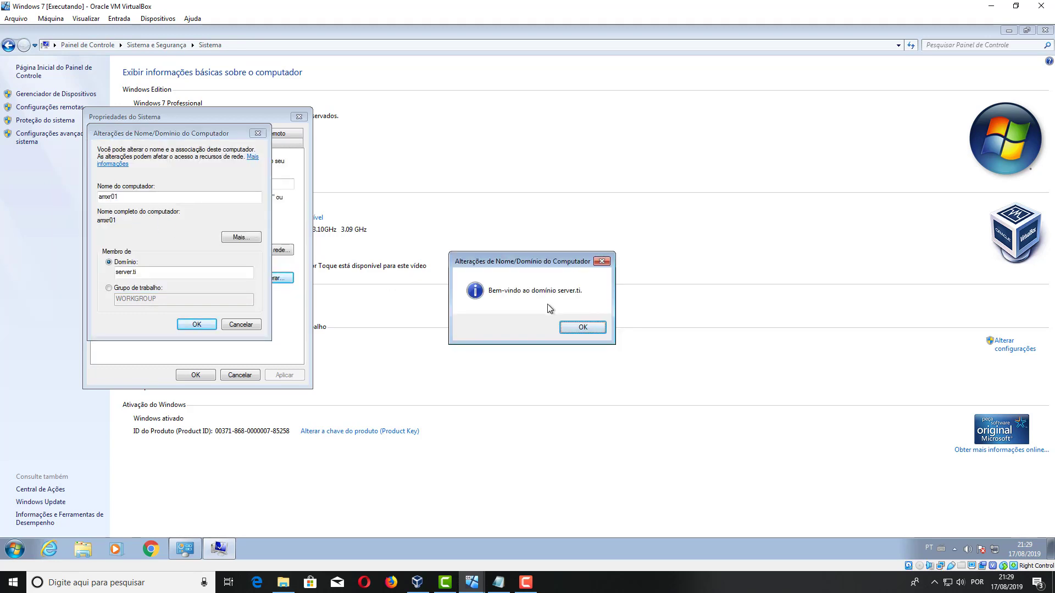
{"action": "left_click", "coordinate": [583, 326]}
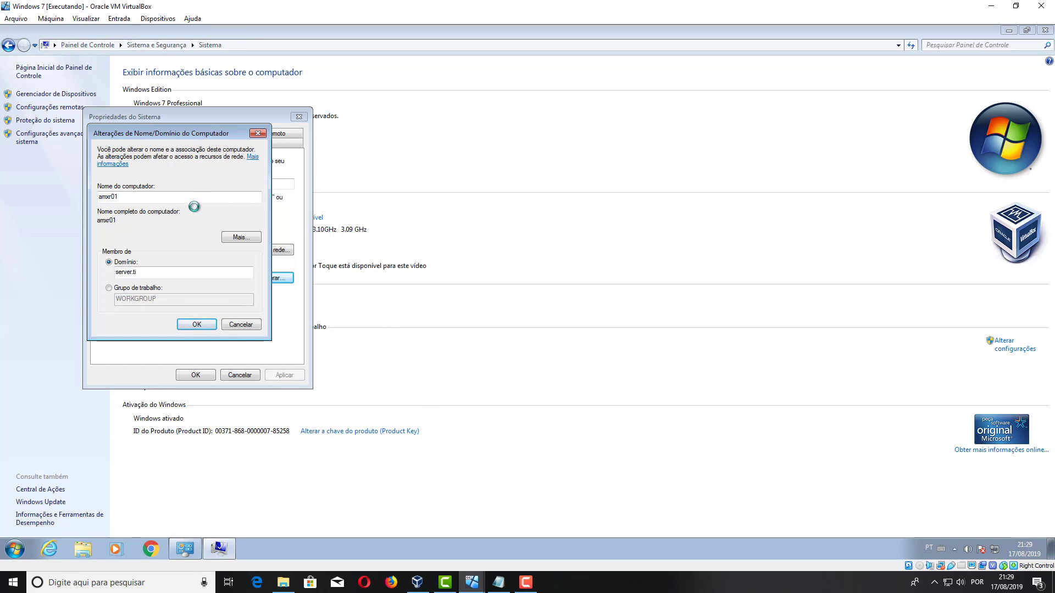
{"action": "left_click", "coordinate": [594, 301]}
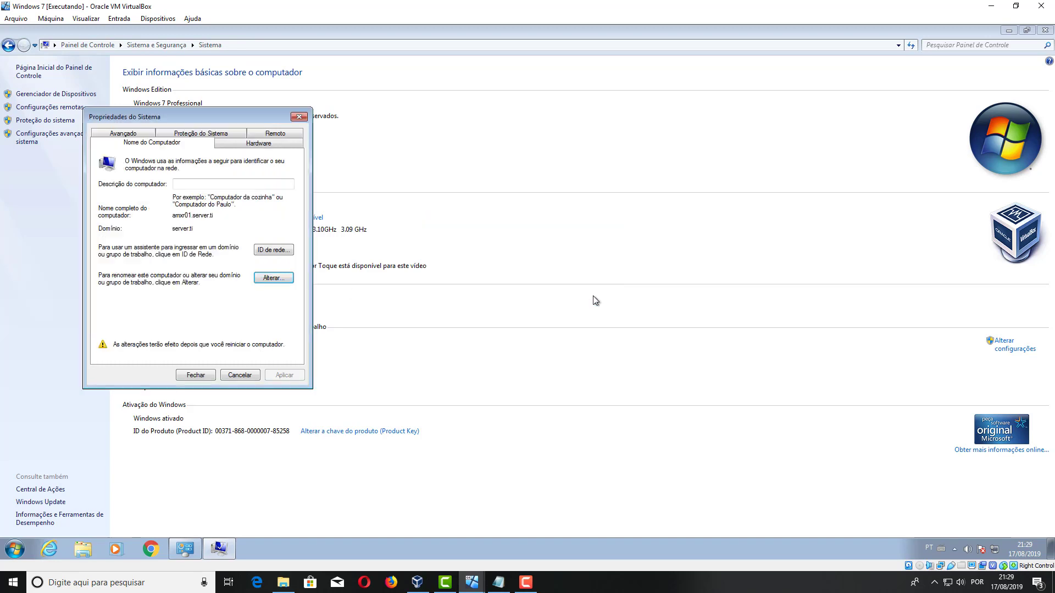
{"action": "left_click", "coordinate": [210, 375]}
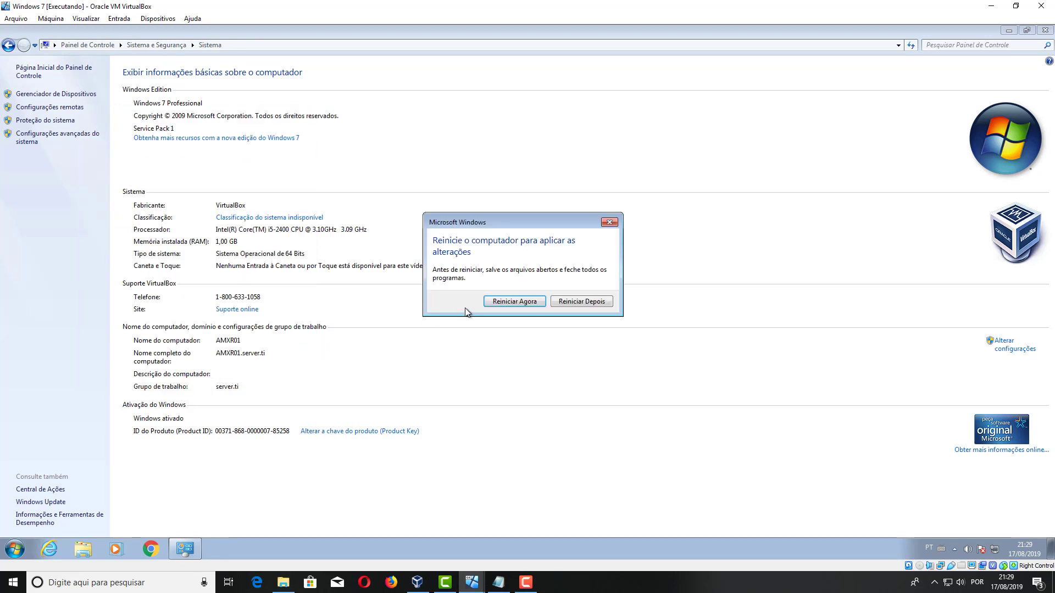
Restart Windows 7 now and dismiss the mouse-integration notice while it reboots.
{"action": "left_click", "coordinate": [508, 303]}
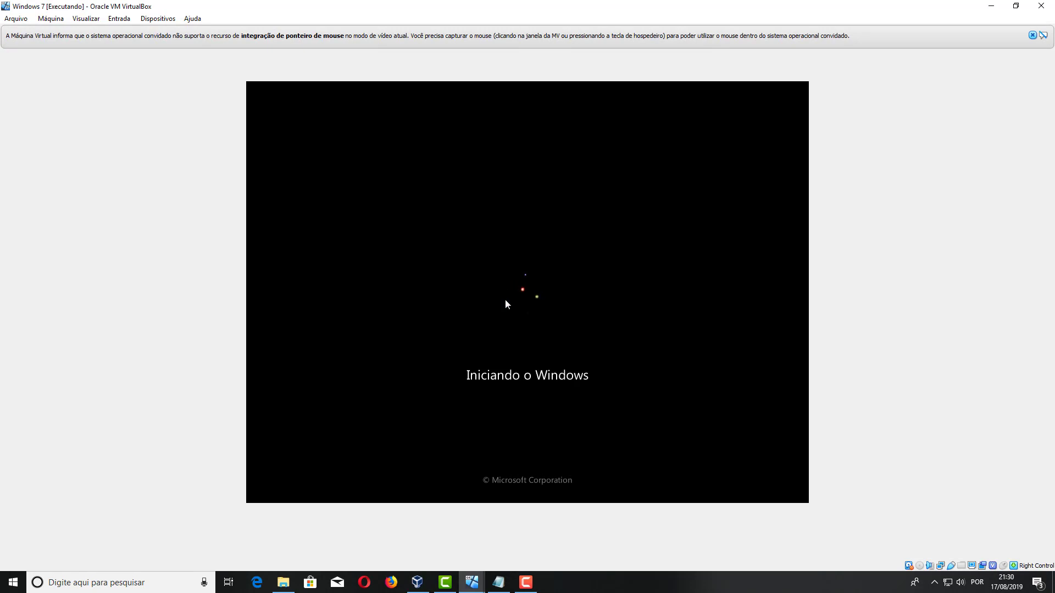
{"action": "left_click", "coordinate": [1033, 35]}
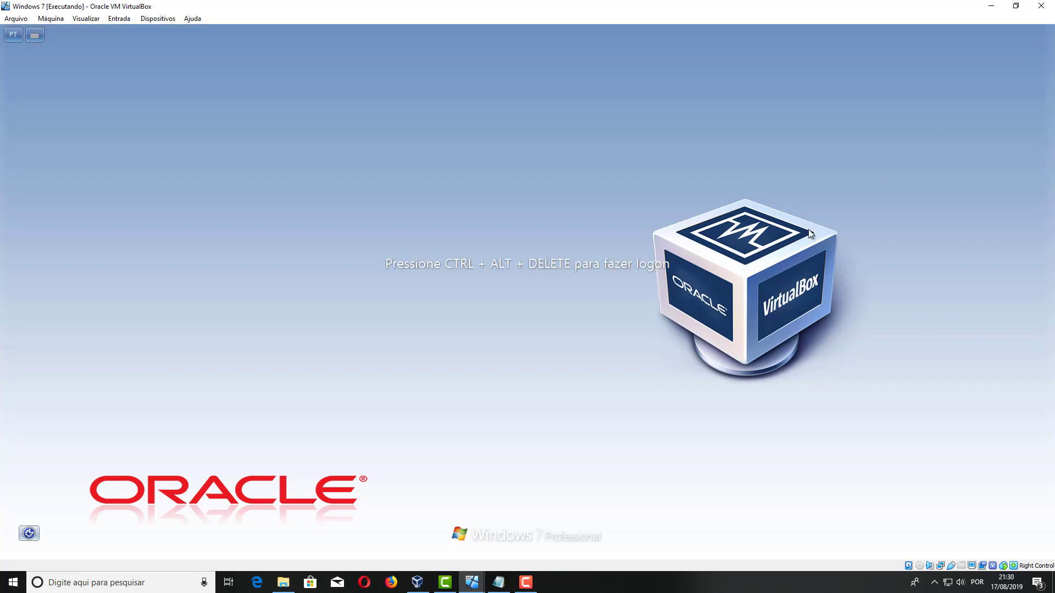
Log on to AMXR01 as another user with the domain account's name and password, then refresh the desktop.
{"action": "key", "text": "ctrl+Delete"}
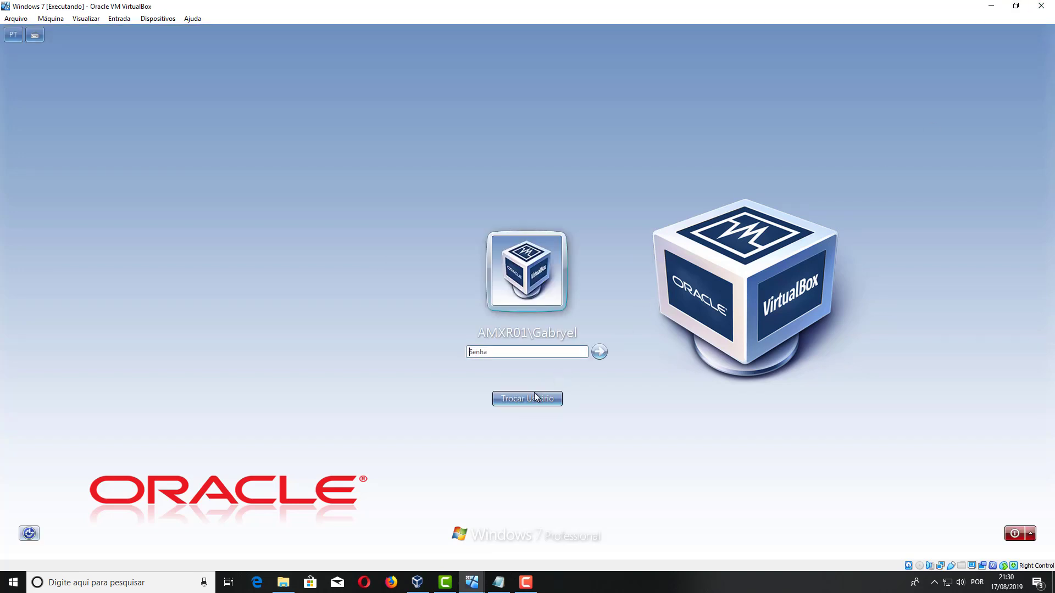
{"action": "left_click", "coordinate": [536, 396]}
{"action": "left_click", "coordinate": [579, 336]}
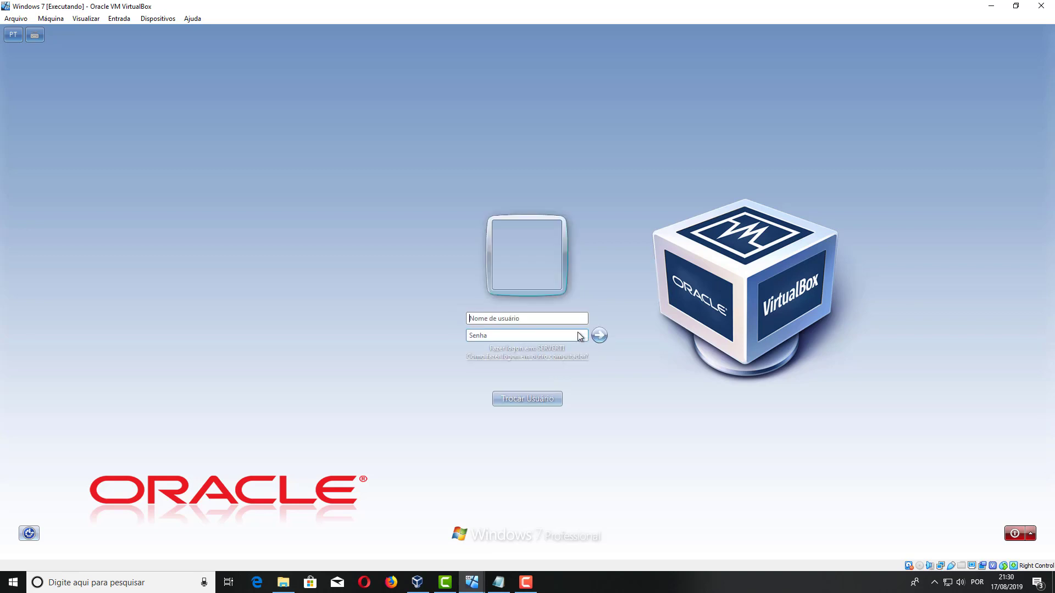
{"action": "left_click", "coordinate": [530, 319]}
{"action": "type", "text": "carlos.magno"}
{"action": "key", "text": "Tab"}
{"action": "type", "text": "*"}
{"action": "key", "text": "Return"}
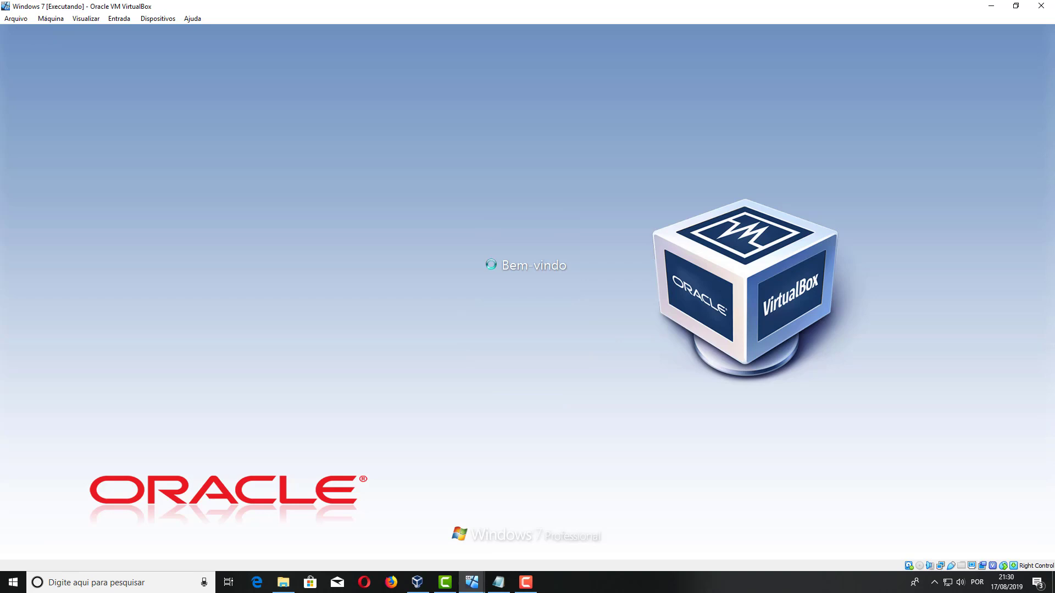
{"action": "right_click", "coordinate": [226, 271]}
{"action": "left_click", "coordinate": [256, 302]}
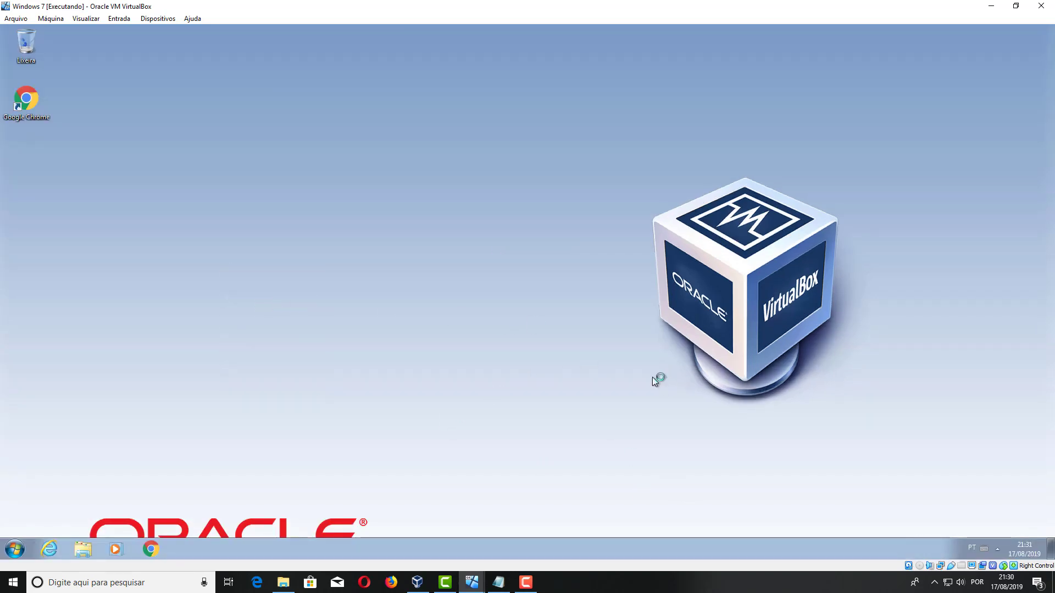
On the Server VM, select amxr01 in NOVOS_PCS and refresh the computer list.
{"action": "mouse_move", "coordinate": [472, 582]}
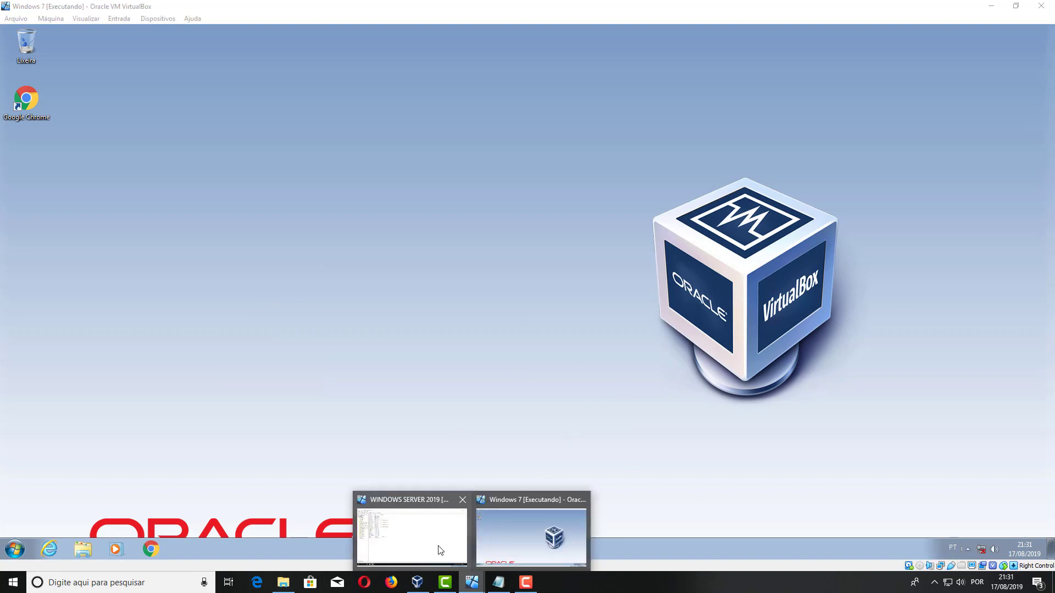
{"action": "left_click", "coordinate": [438, 548]}
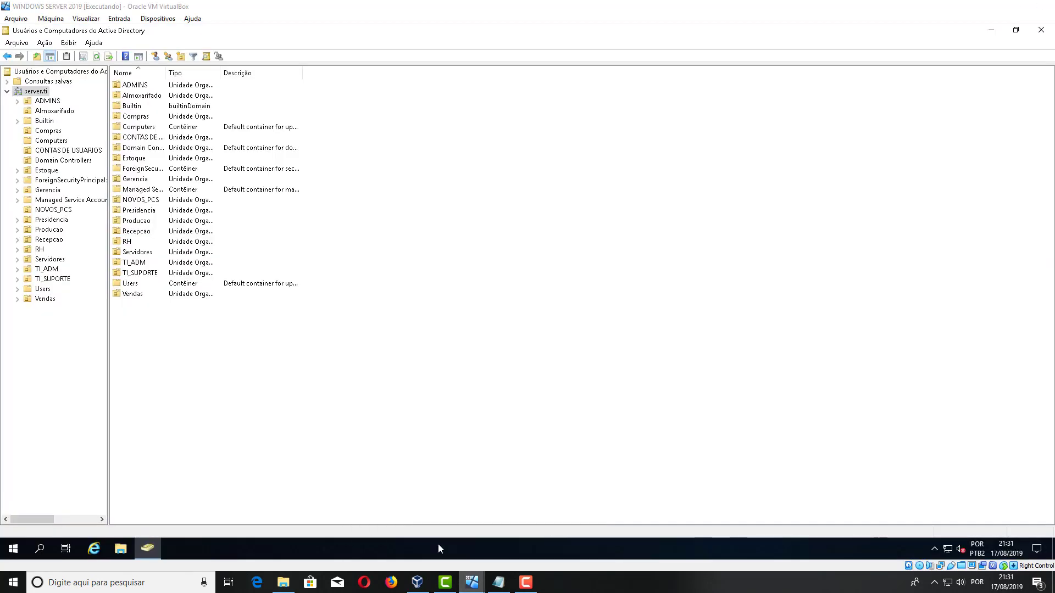
{"action": "left_click", "coordinate": [54, 210]}
{"action": "left_click", "coordinate": [139, 88]}
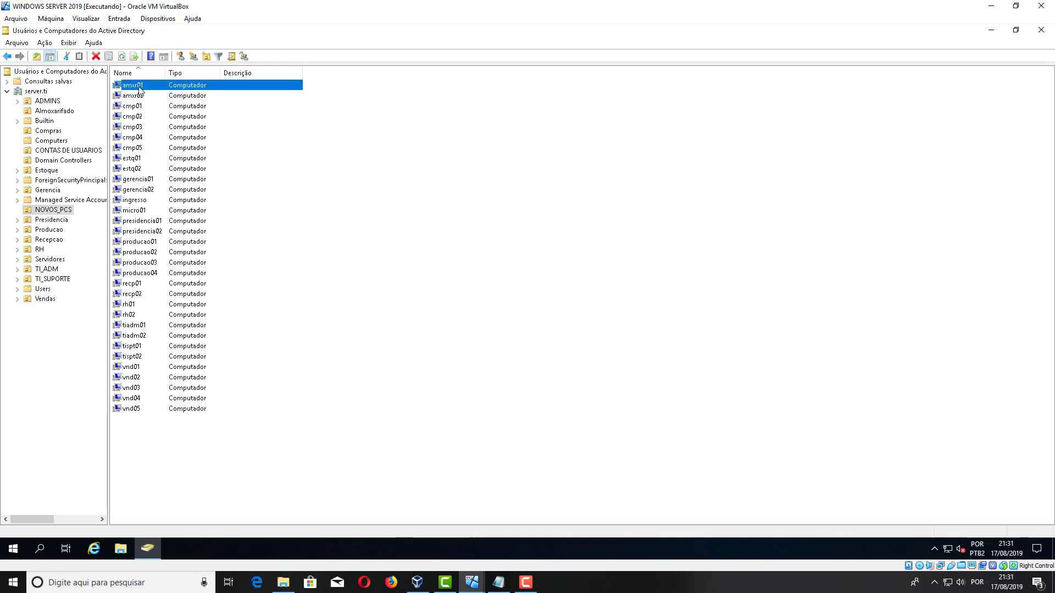
{"action": "right_click", "coordinate": [139, 87]}
{"action": "left_click", "coordinate": [410, 198]}
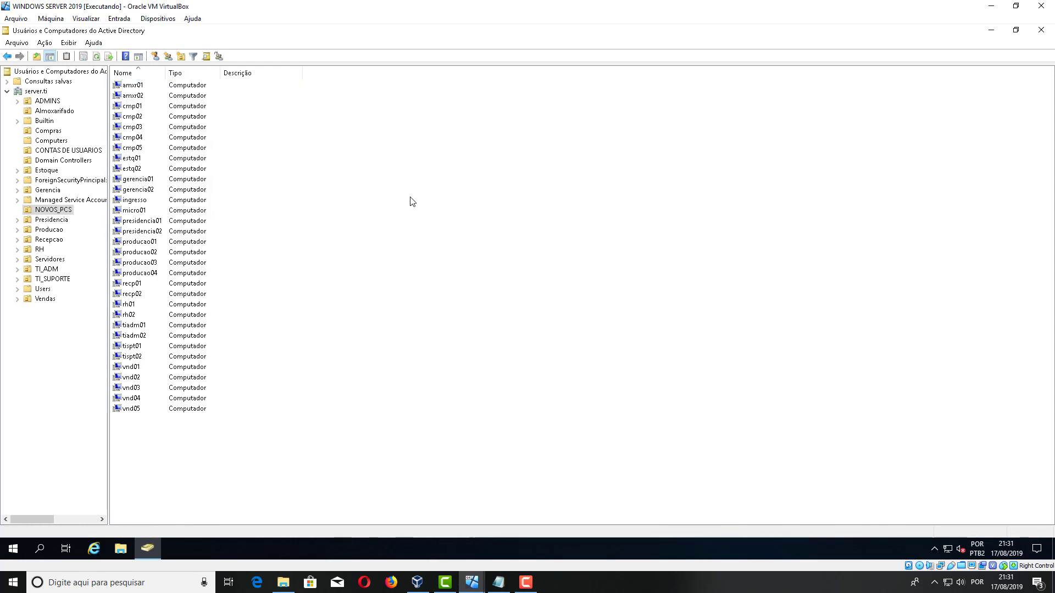
{"action": "key", "text": "F5"}
Review amxr01's properties (operating system, member-of, general DNS name AMXR01.server.ti), then close them.
{"action": "right_click", "coordinate": [139, 85]}
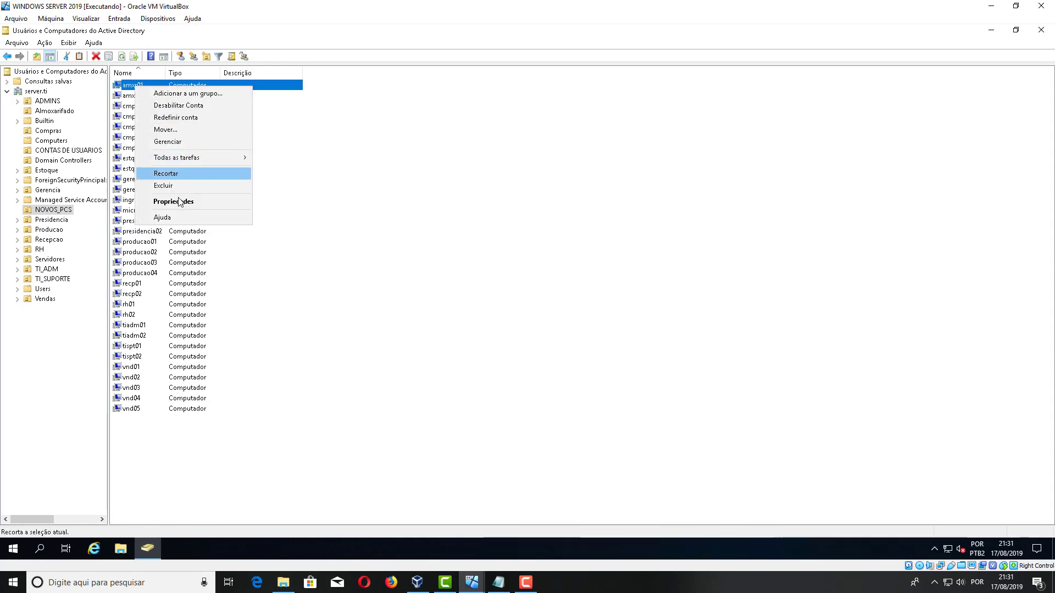
{"action": "left_click", "coordinate": [165, 201]}
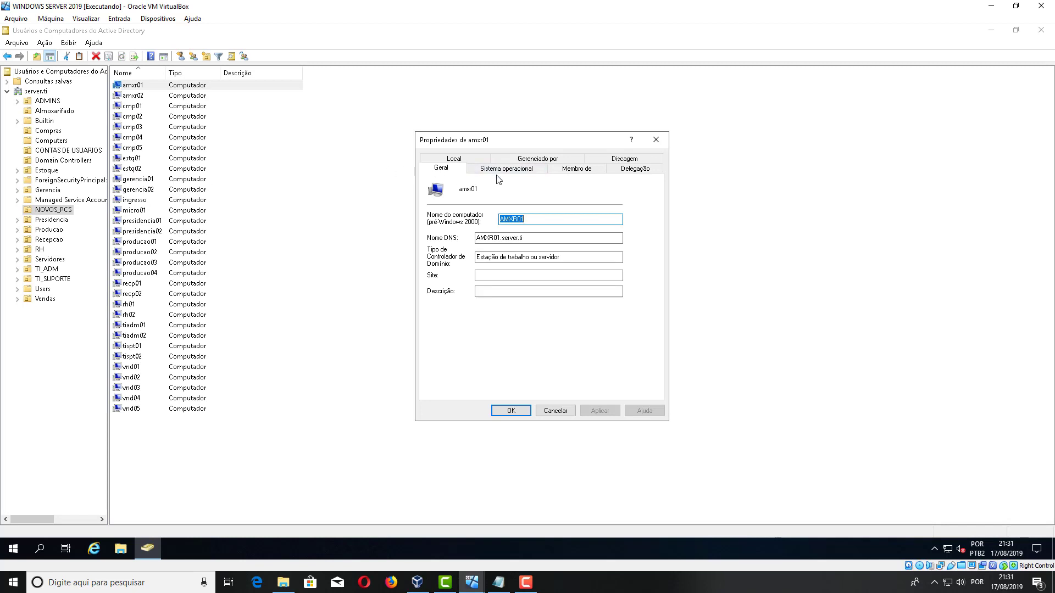
{"action": "left_click", "coordinate": [509, 169]}
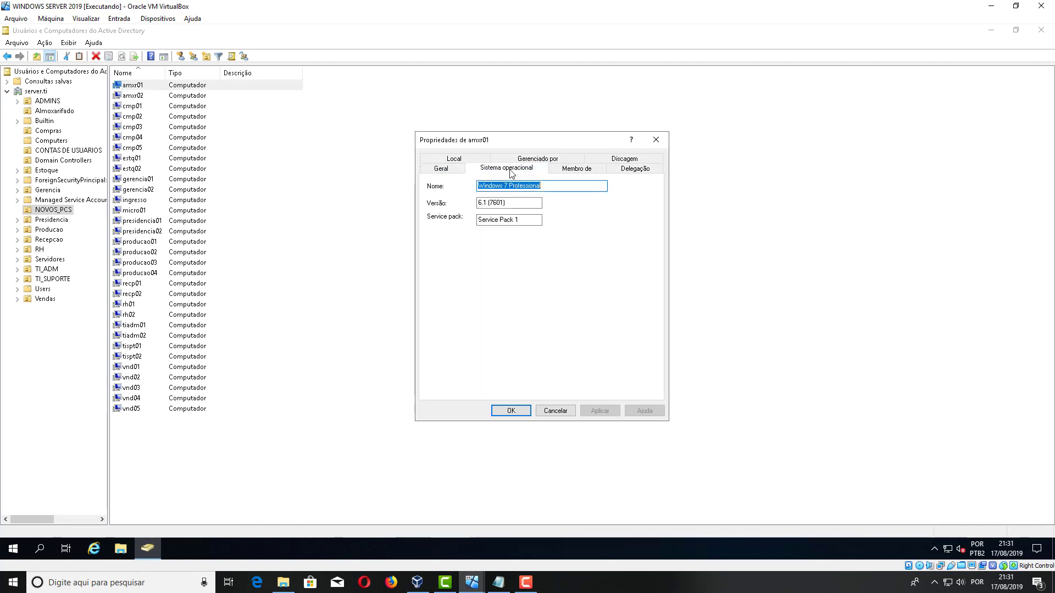
{"action": "left_click", "coordinate": [570, 184]}
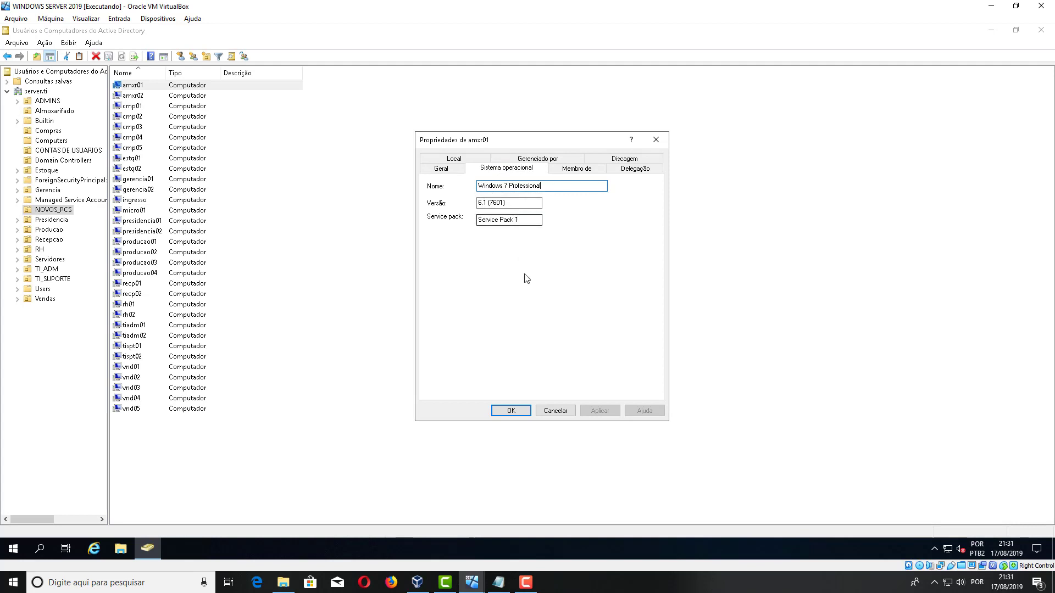
{"action": "left_click", "coordinate": [576, 168]}
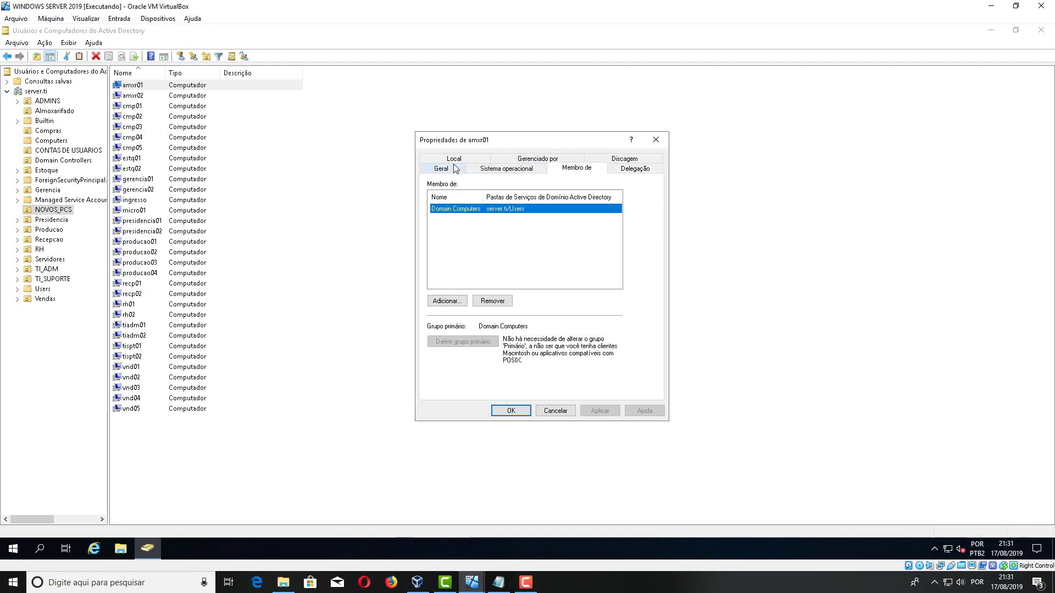
{"action": "left_click", "coordinate": [441, 168]}
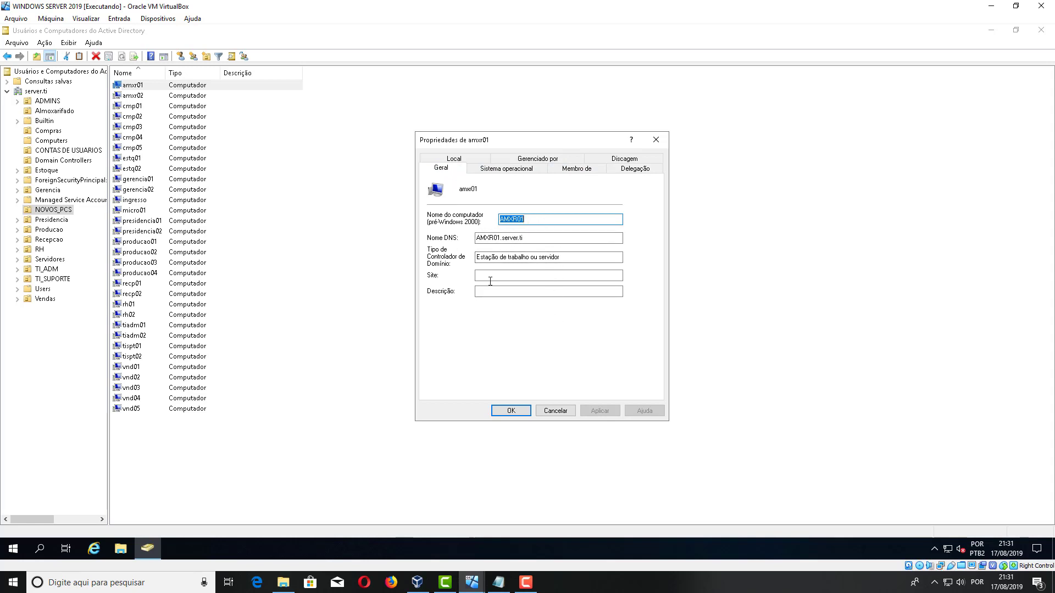
{"action": "left_click", "coordinate": [533, 276]}
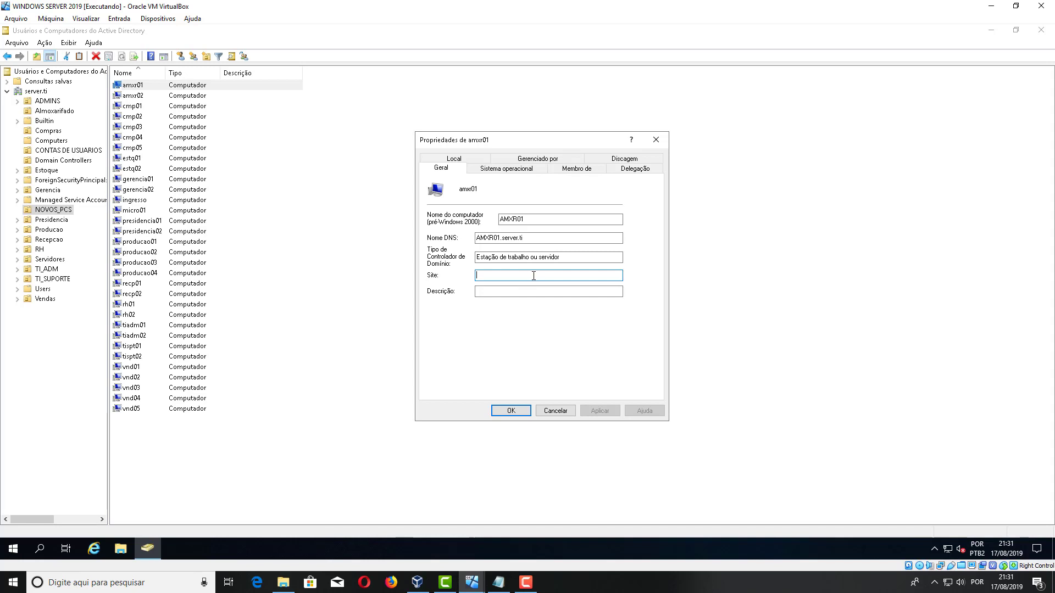
{"action": "left_click", "coordinate": [501, 411]}
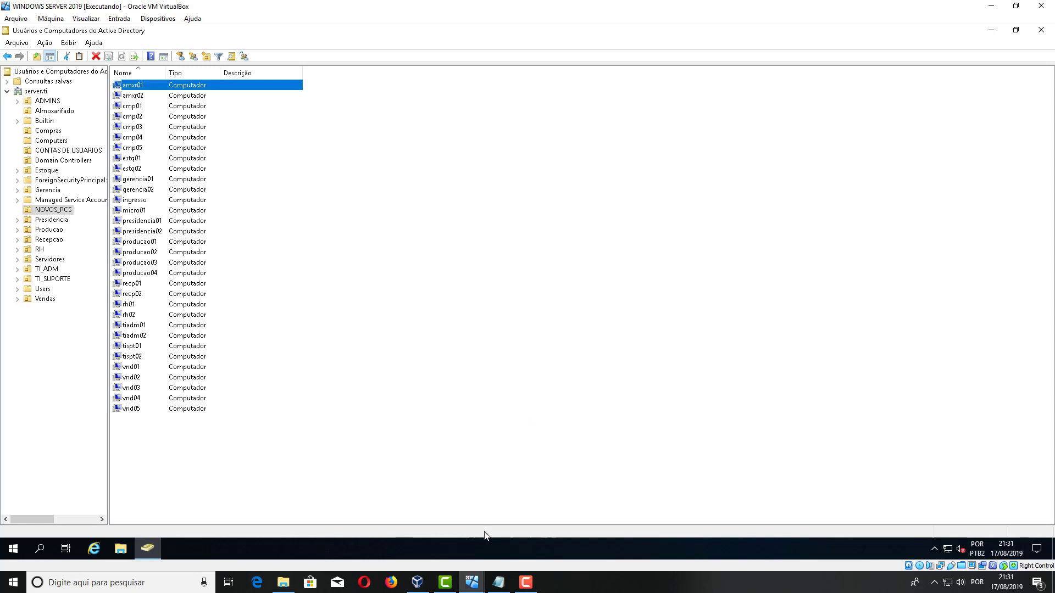
Switch to the Windows 7 VM and refresh its desktop with Atualizar.
{"action": "mouse_move", "coordinate": [472, 581]}
{"action": "left_click", "coordinate": [521, 528]}
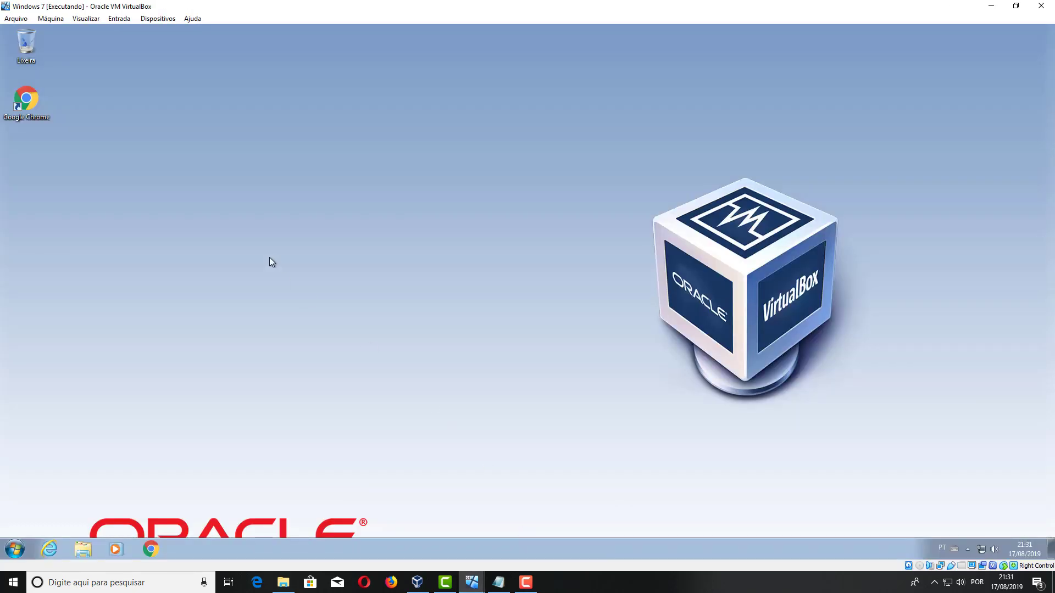
{"action": "right_click", "coordinate": [375, 128]}
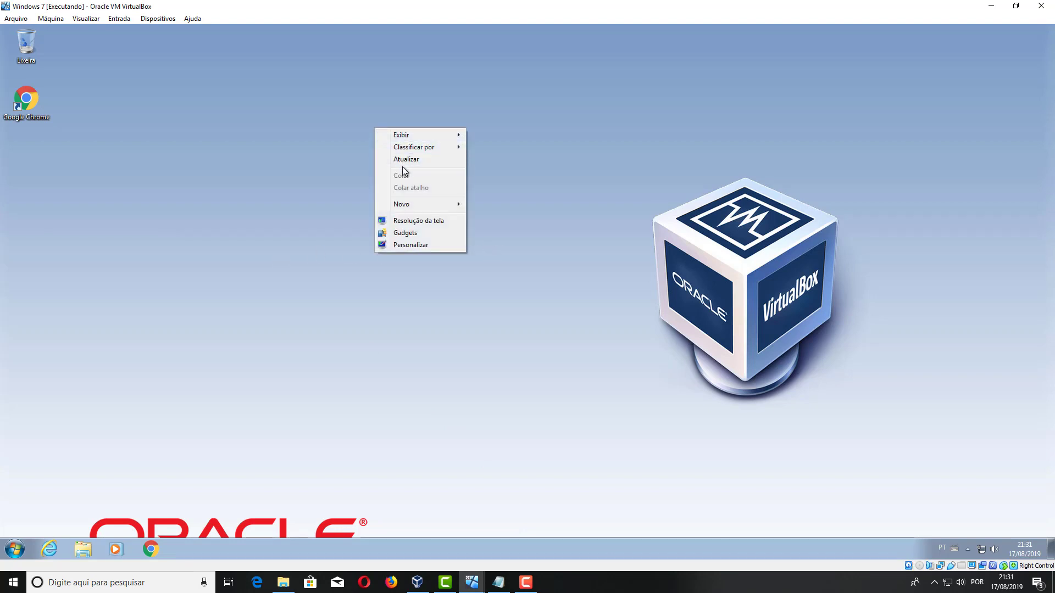
{"action": "left_click", "coordinate": [436, 159]}
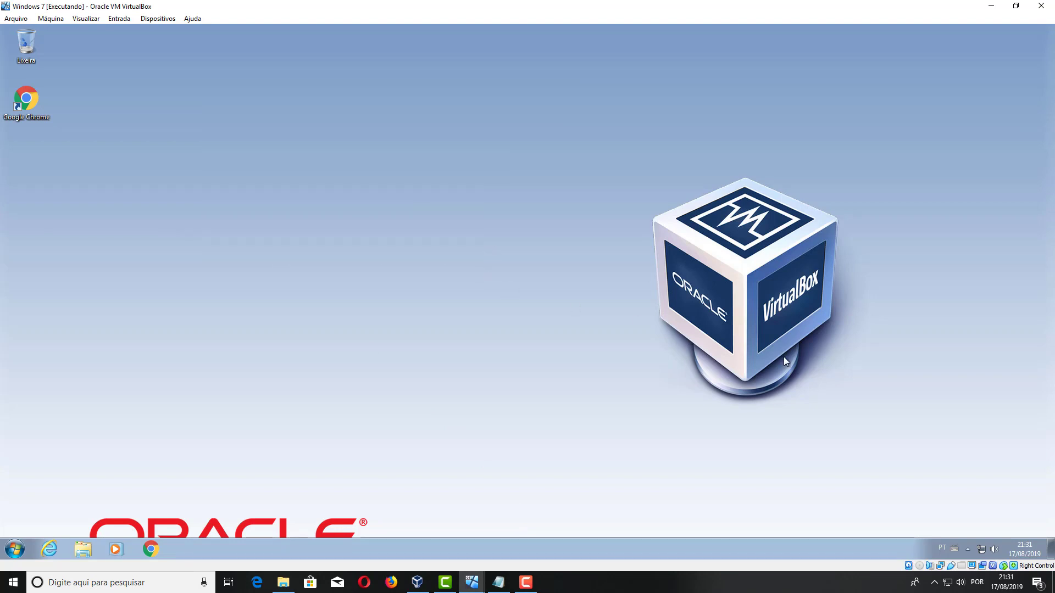
{"action": "left_click_drag", "start_coordinate": [588, 136], "coordinate": [880, 436]}
{"action": "left_click_drag", "start_coordinate": [601, 144], "coordinate": [605, 113]}
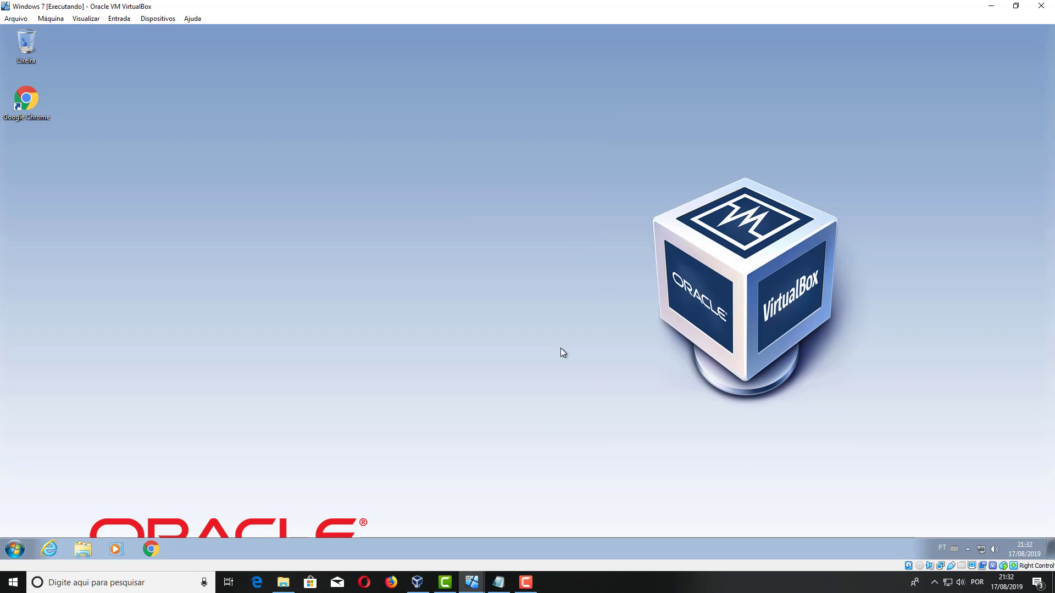